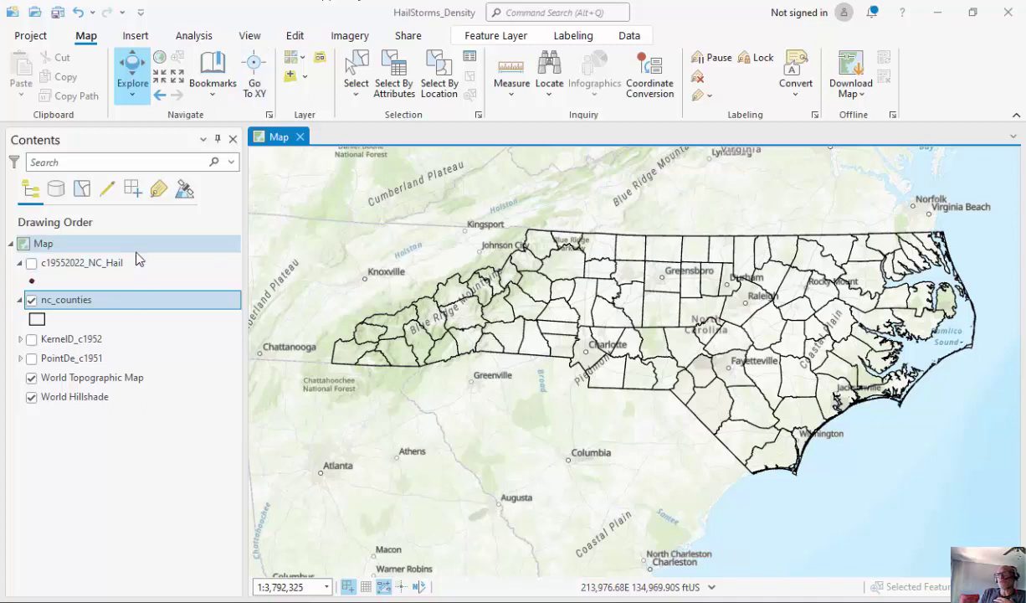
Open the nc_counties attribute table and select the MED_AGE field column
{"action": "right_click", "coordinate": [165, 303]}
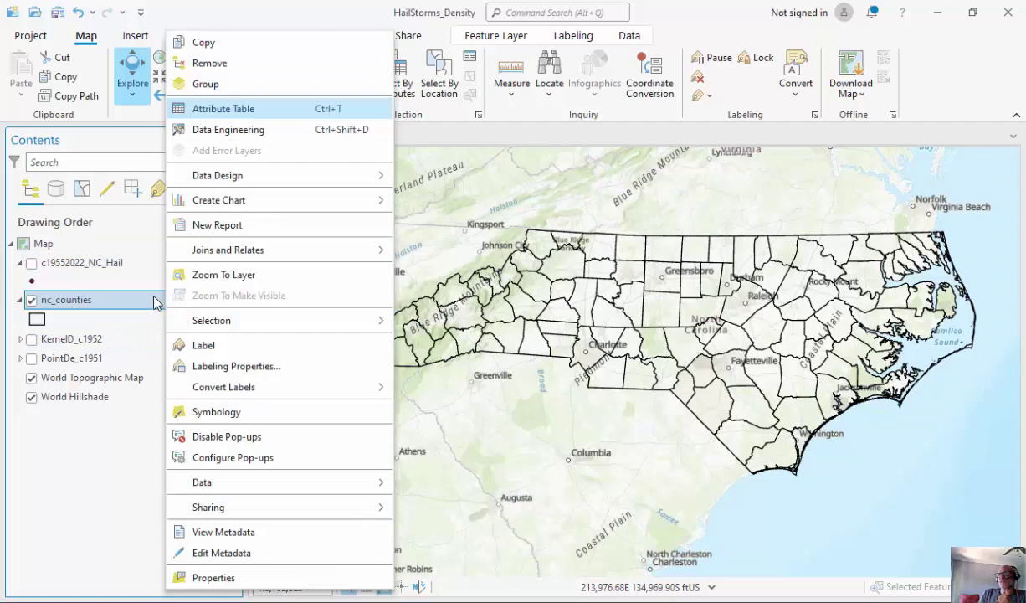
{"action": "left_click", "coordinate": [269, 115]}
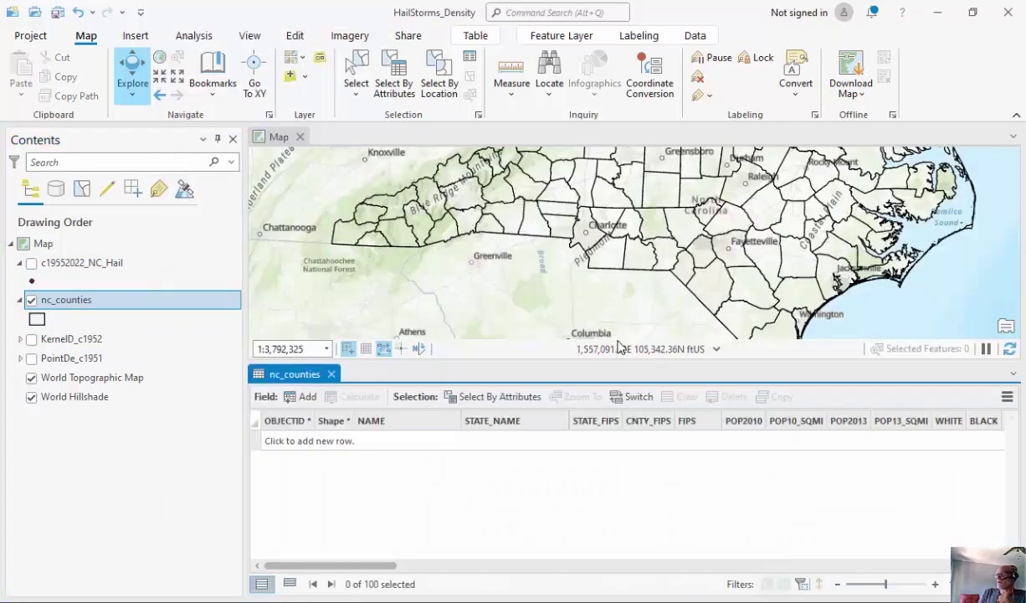
{"action": "left_click_drag", "start_coordinate": [410, 565], "coordinate": [604, 579]}
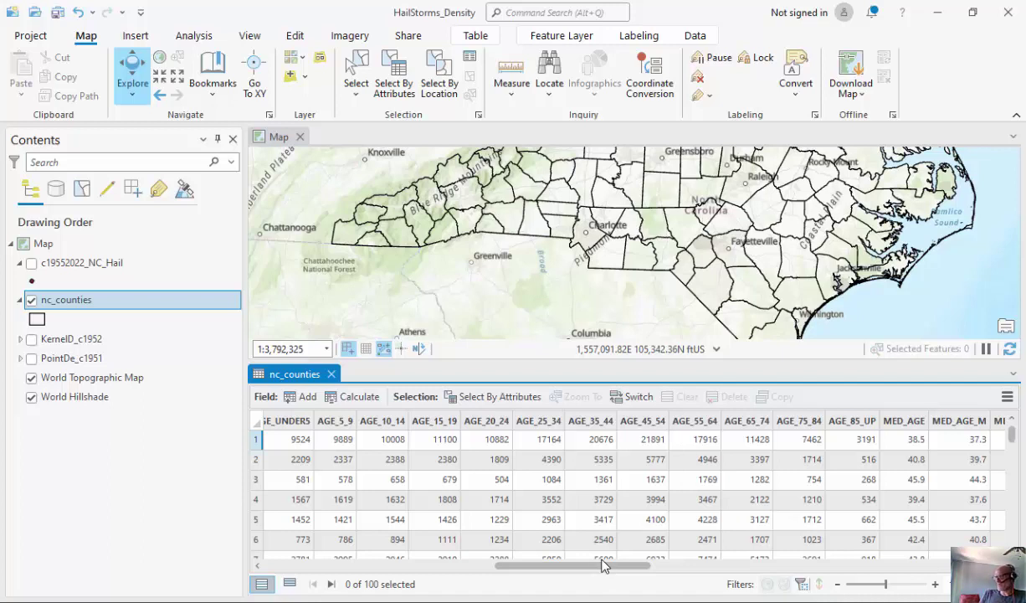
{"action": "left_click_drag", "start_coordinate": [630, 572], "coordinate": [706, 566]}
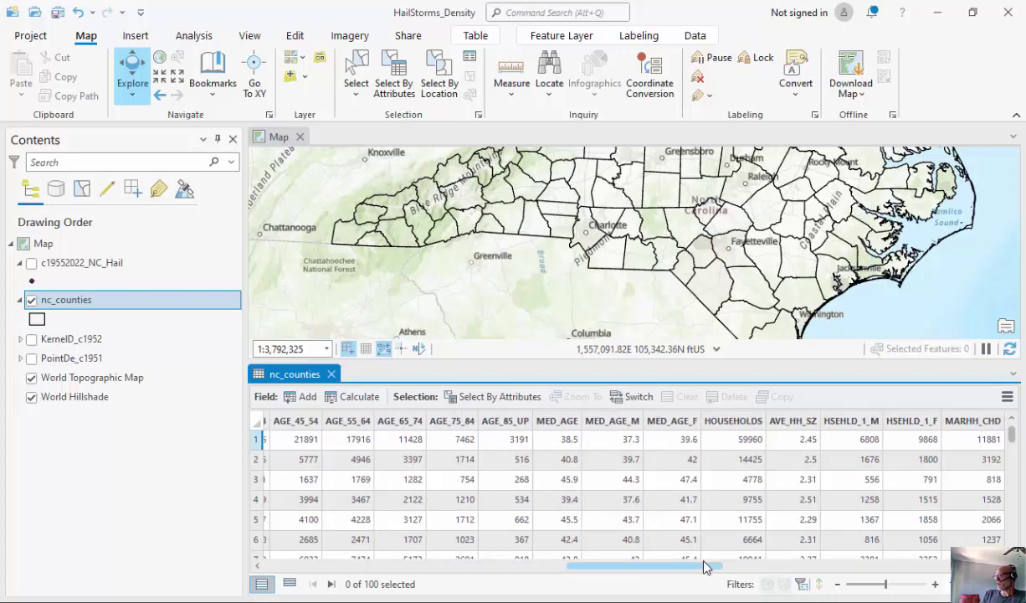
{"action": "left_click", "coordinate": [568, 422]}
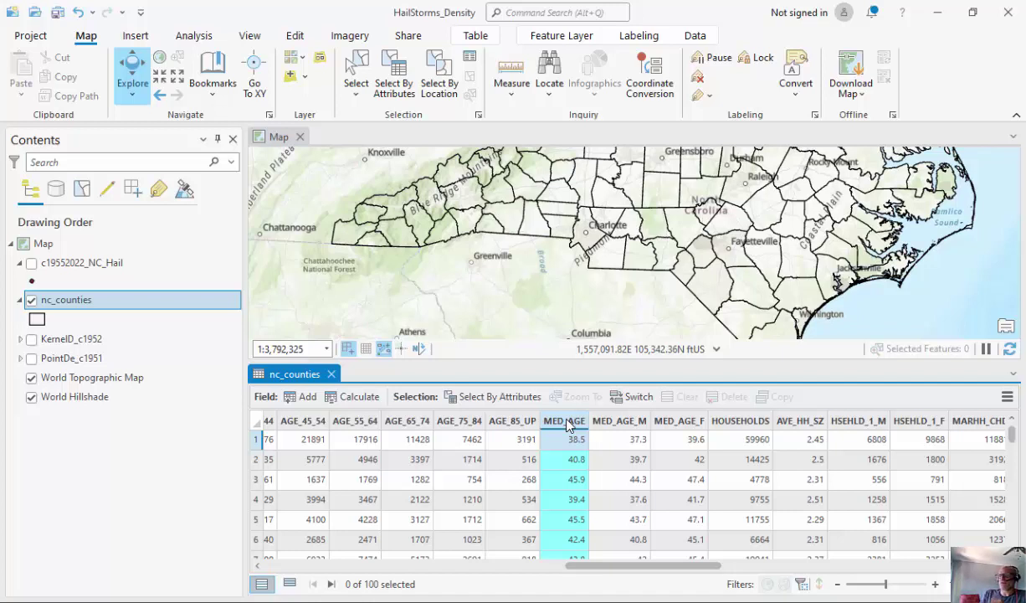
Symbolize nc_counties with Graduated Colors on the MED_AGE field, replacing POP2010
{"action": "right_click", "coordinate": [119, 299]}
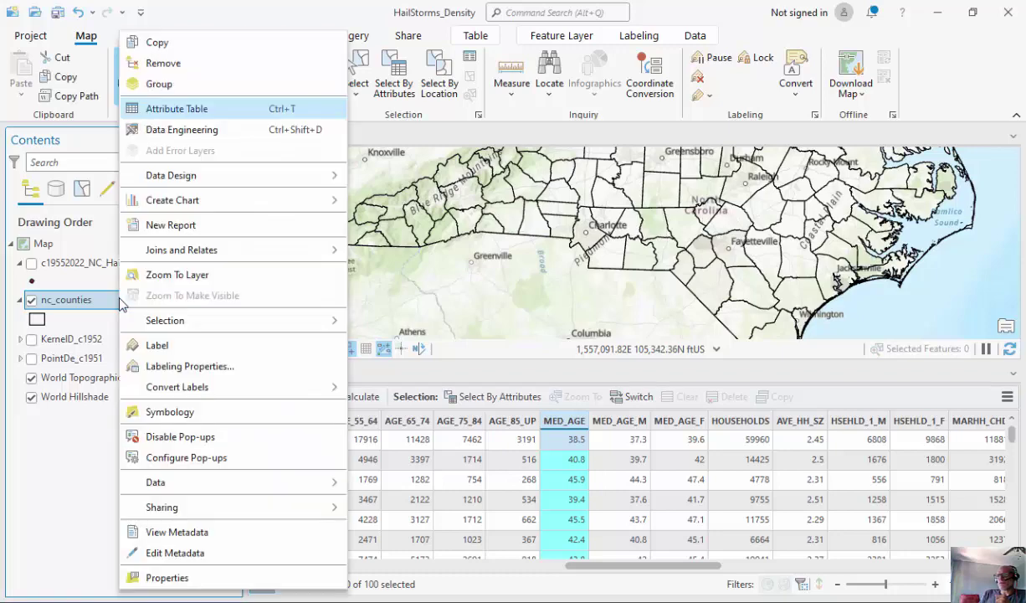
{"action": "left_click", "coordinate": [171, 412]}
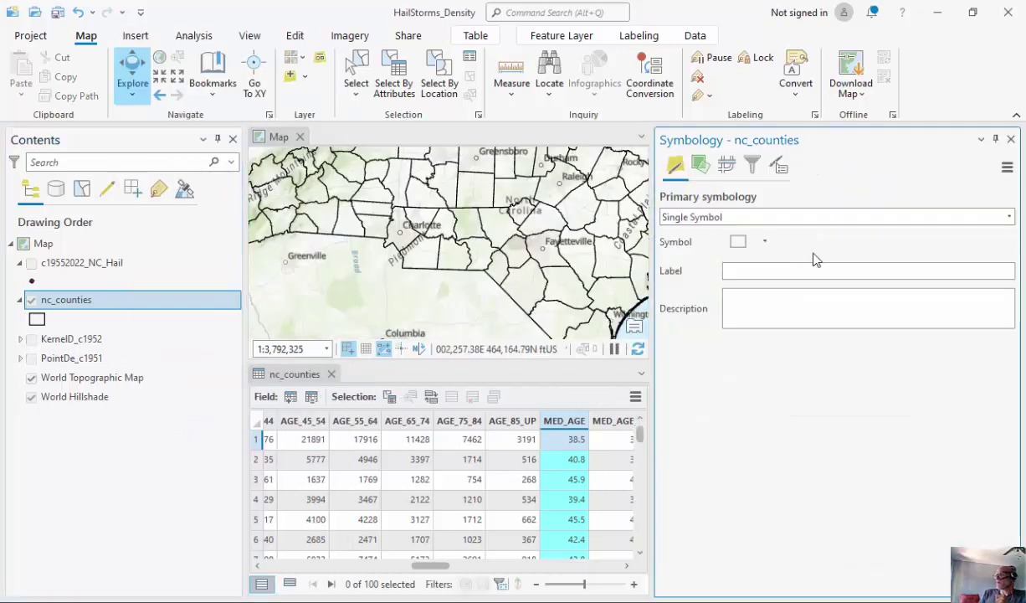
{"action": "left_click", "coordinate": [1010, 218]}
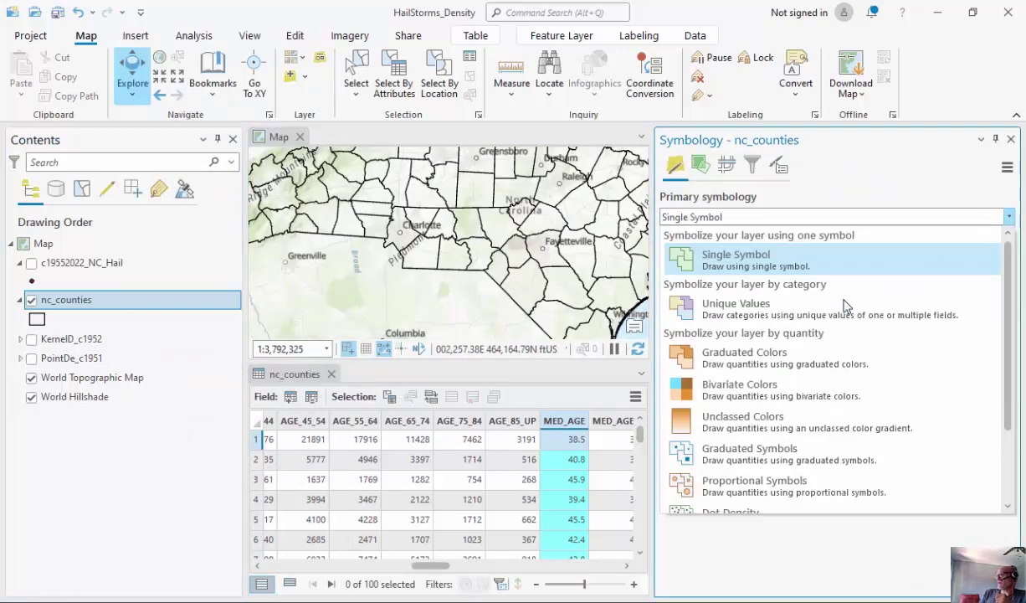
{"action": "left_click", "coordinate": [812, 359]}
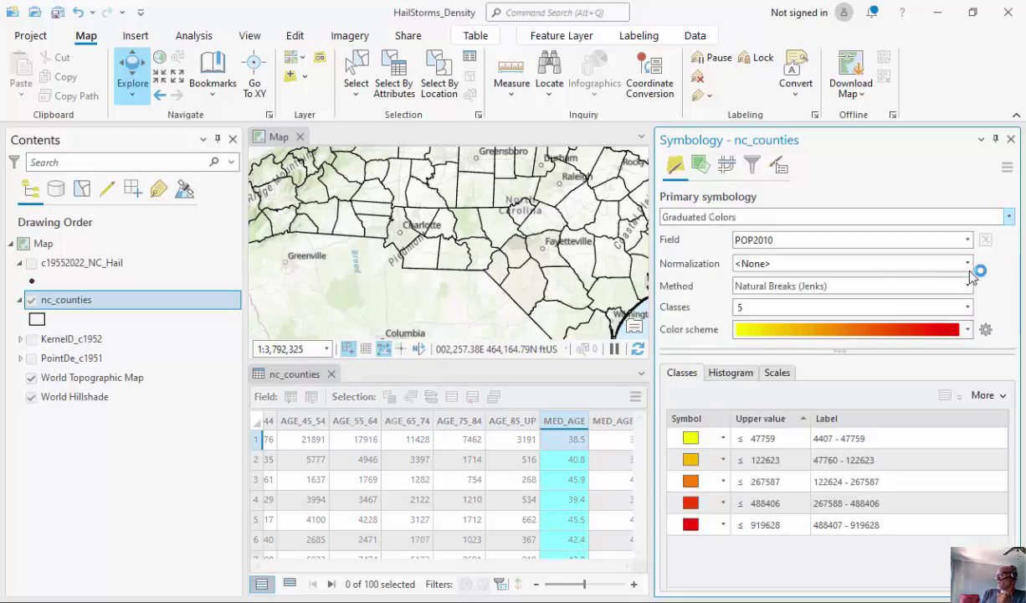
{"action": "left_click", "coordinate": [967, 240]}
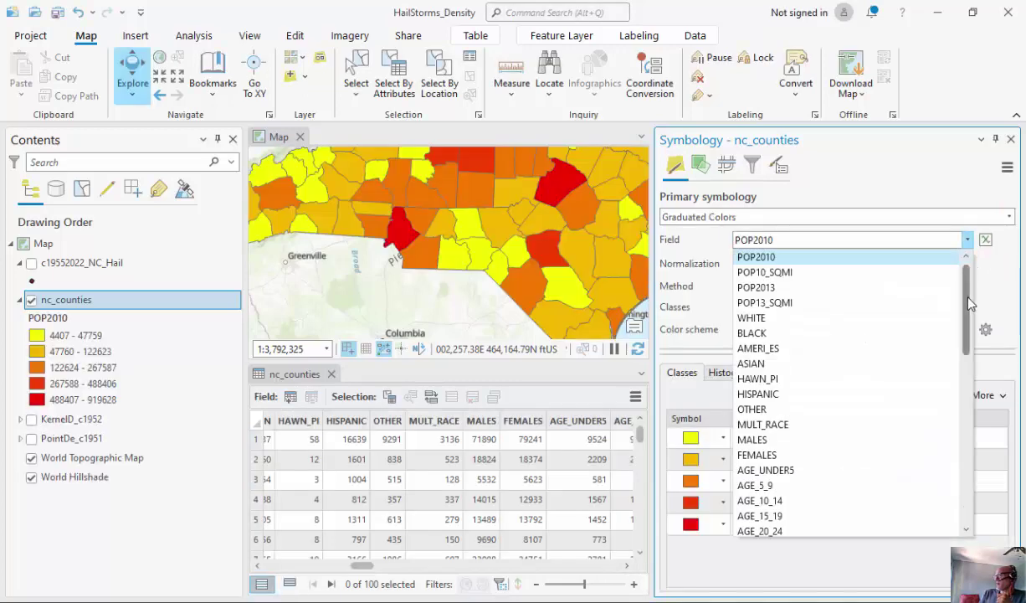
{"action": "left_click_drag", "start_coordinate": [967, 285], "coordinate": [967, 408]}
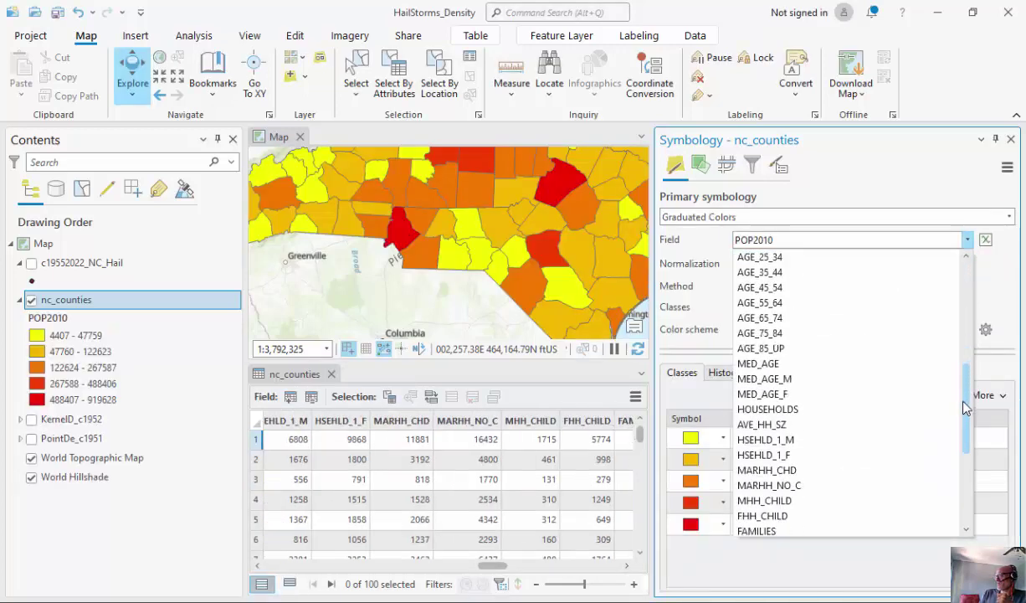
{"action": "left_click", "coordinate": [806, 365]}
{"action": "left_click", "coordinate": [1010, 139]}
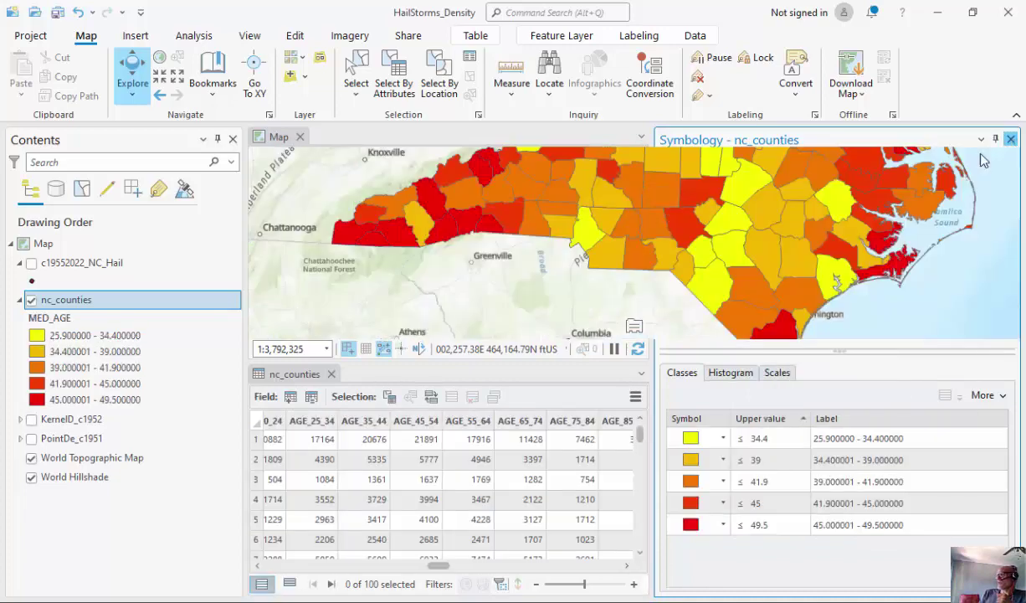
Zoom out and recentre North Carolina, then select the MED_AGE column
{"action": "scroll", "coordinate": [734, 265], "scroll_direction": "down", "scroll_amount": 2}
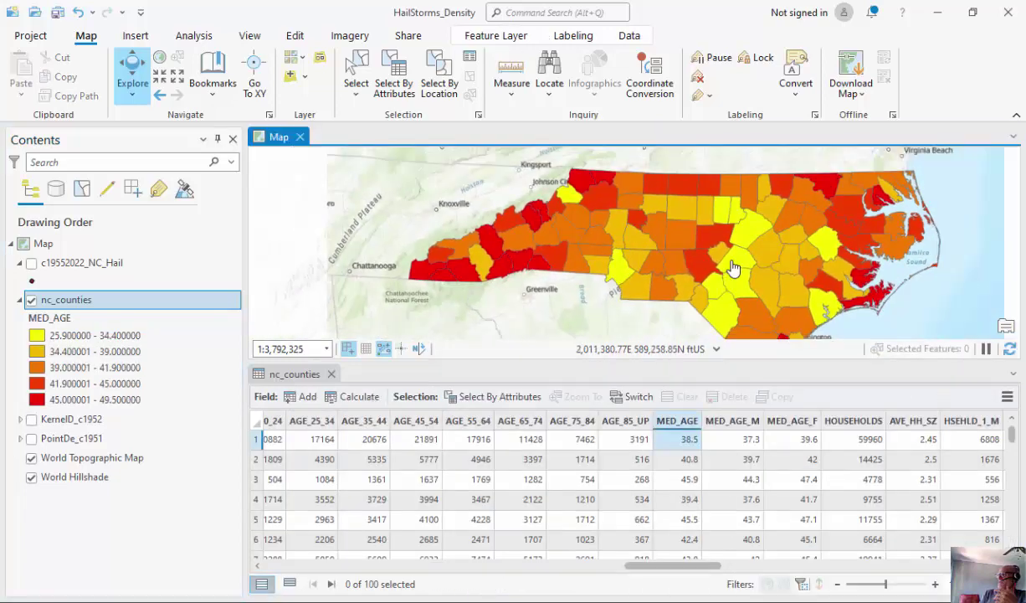
{"action": "left_click_drag", "start_coordinate": [710, 286], "coordinate": [648, 264]}
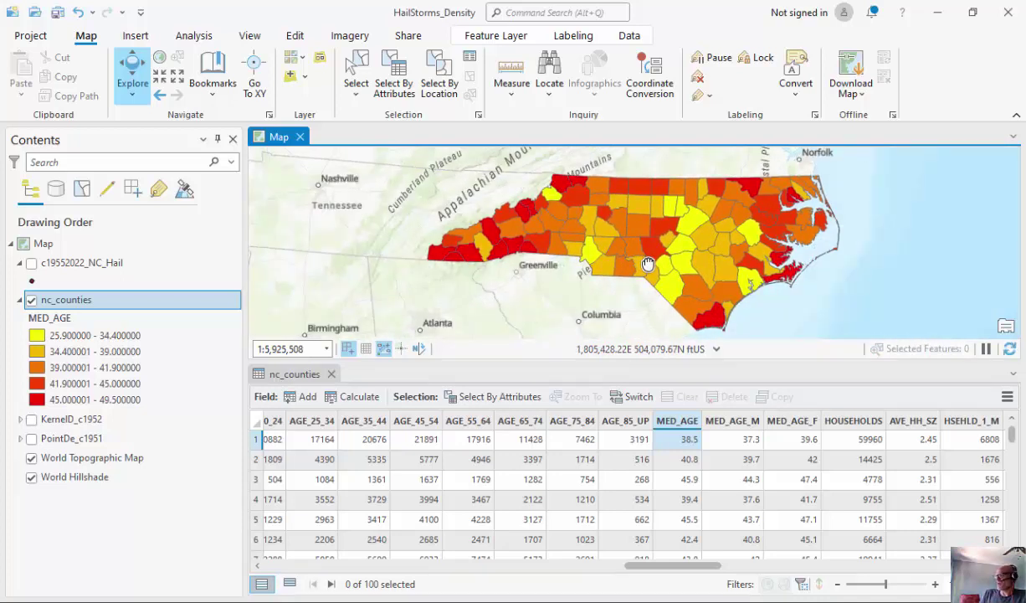
{"action": "left_click", "coordinate": [672, 421]}
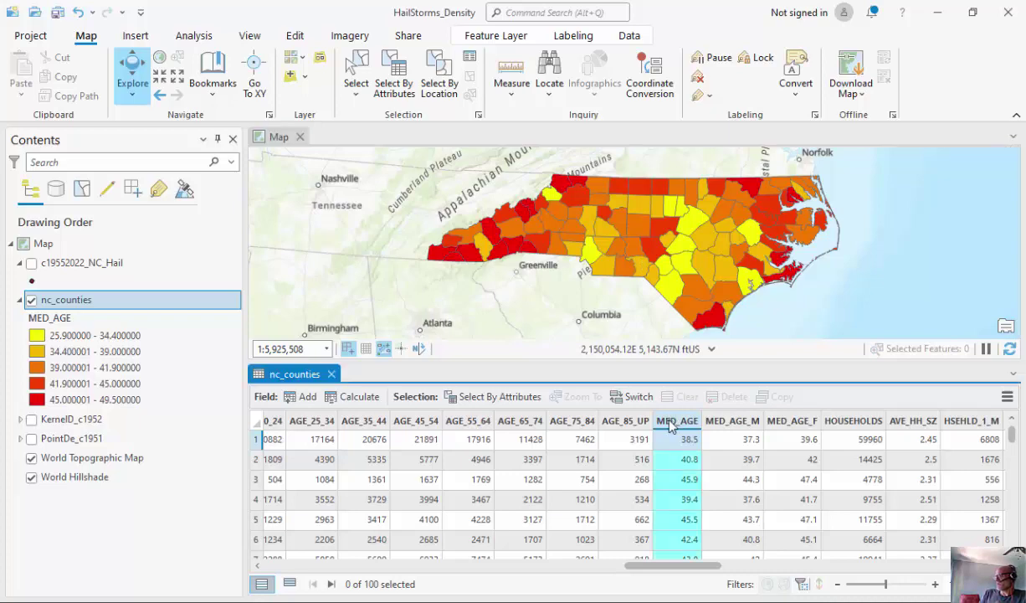
Chart MED_AGE statistics as a 10-bin histogram with its 40.521 mean, then close Chart Properties
{"action": "right_click", "coordinate": [672, 420]}
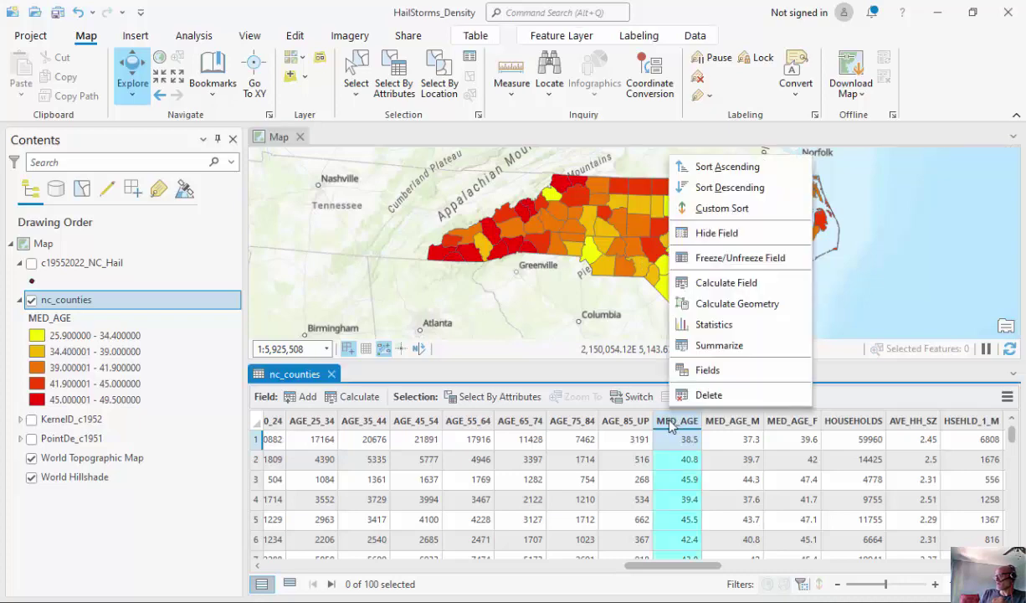
{"action": "left_click", "coordinate": [732, 326]}
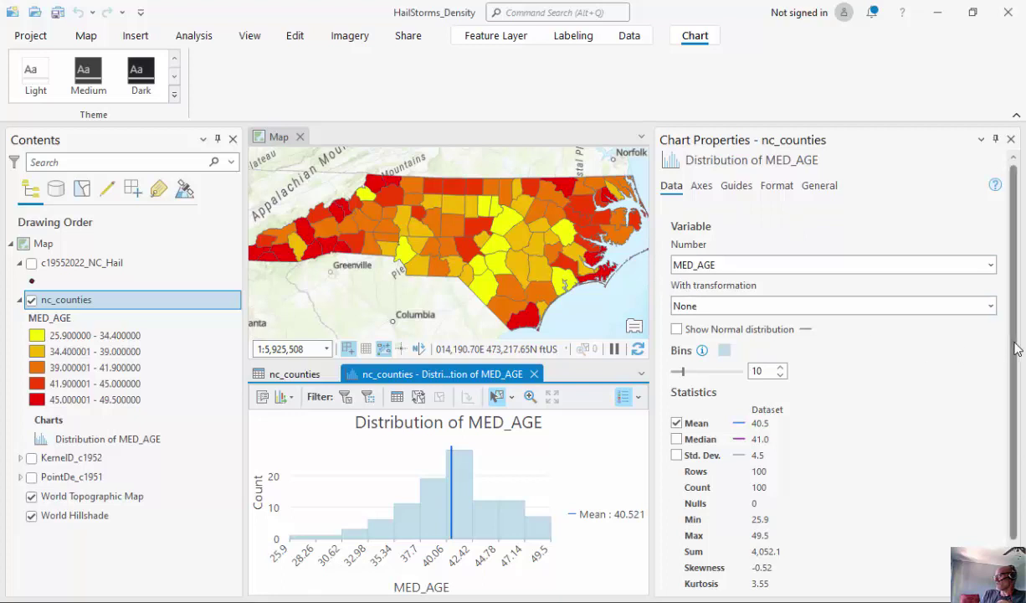
{"action": "scroll", "coordinate": [1015, 349], "scroll_direction": "down", "scroll_amount": 2}
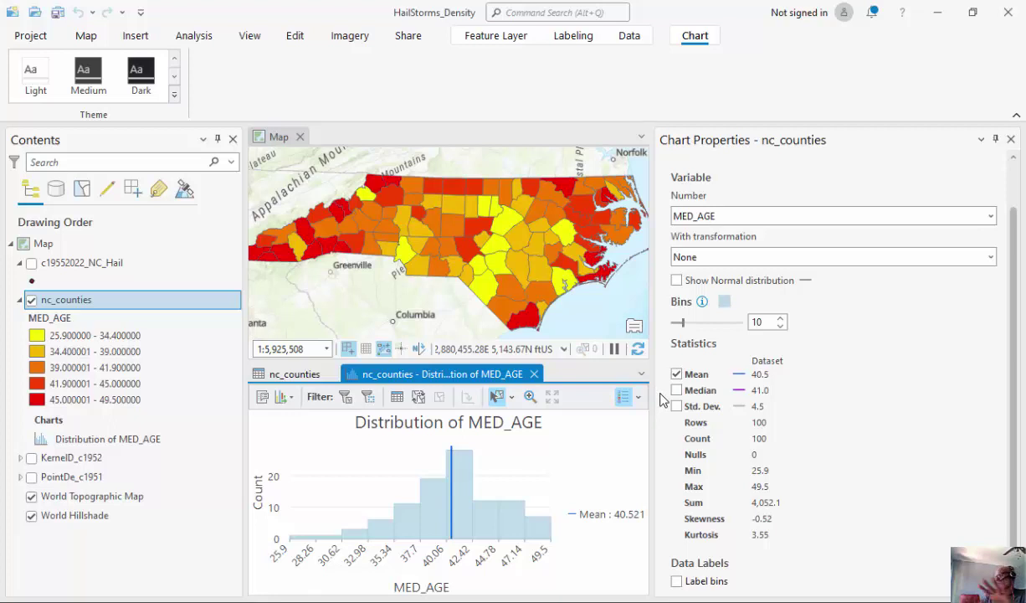
{"action": "left_click", "coordinate": [1012, 140]}
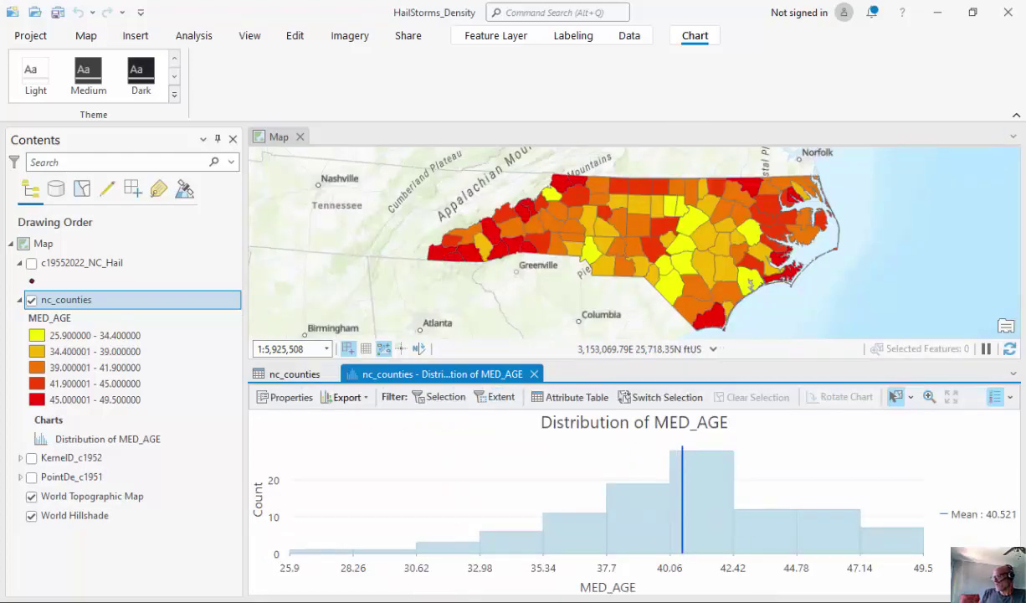
In Excel, look over Income_ND, then narrow County column A on Income_NC
{"action": "key", "text": "alt+Tab"}
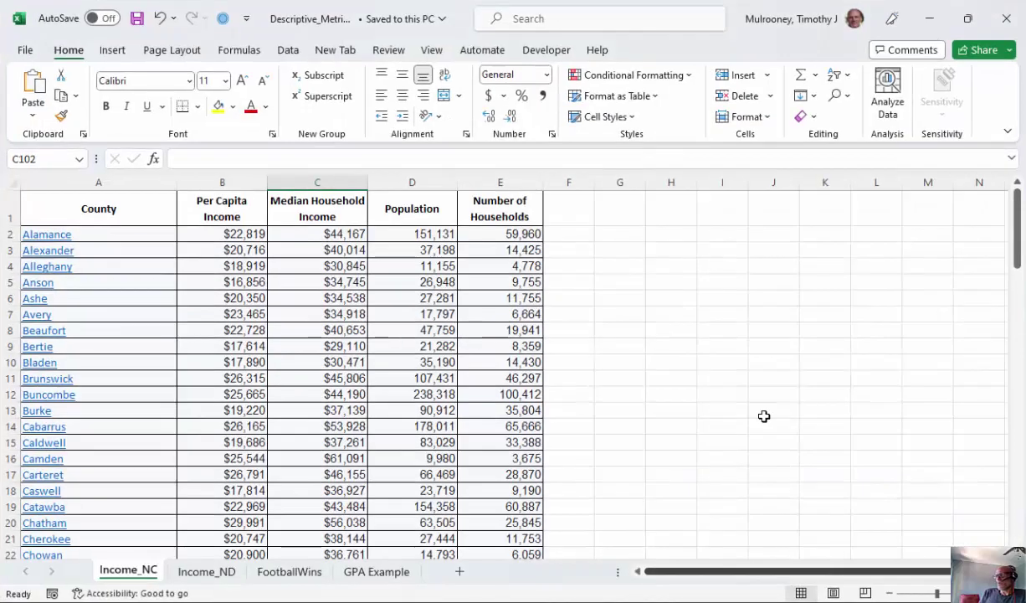
{"action": "left_click", "coordinate": [1018, 226]}
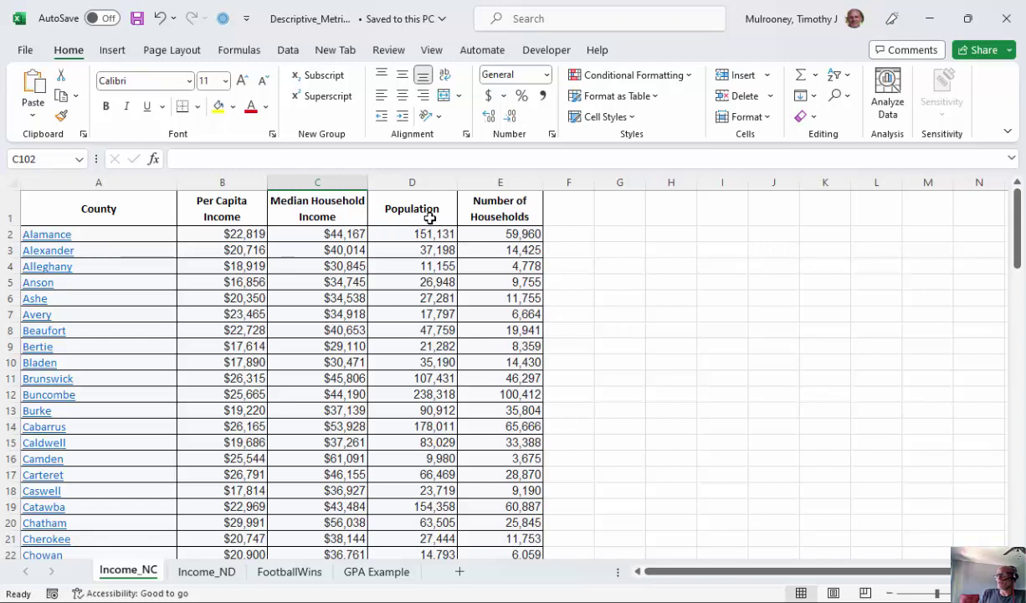
{"action": "left_click", "coordinate": [337, 181]}
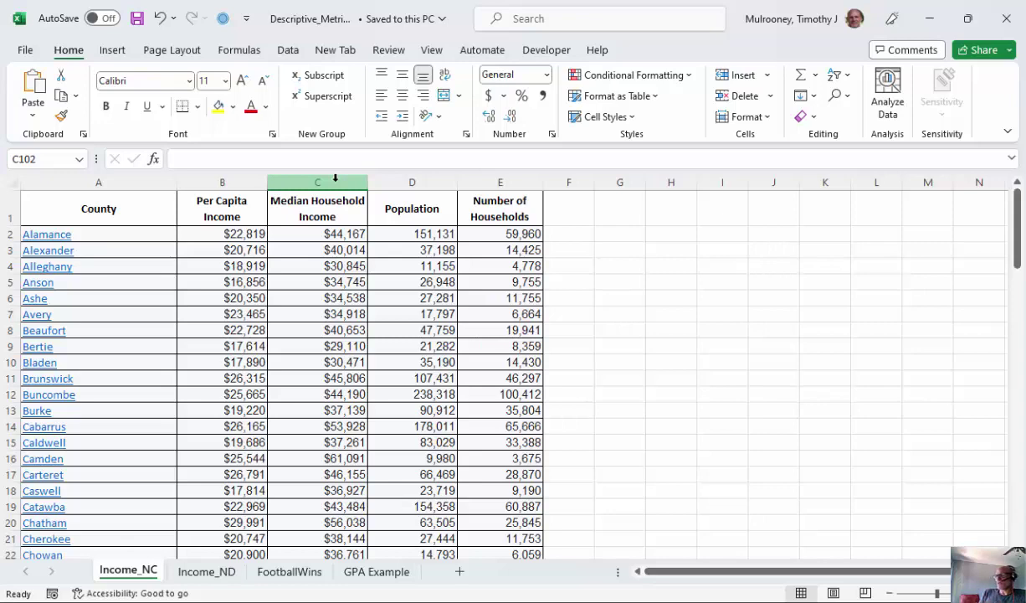
{"action": "left_click", "coordinate": [199, 570]}
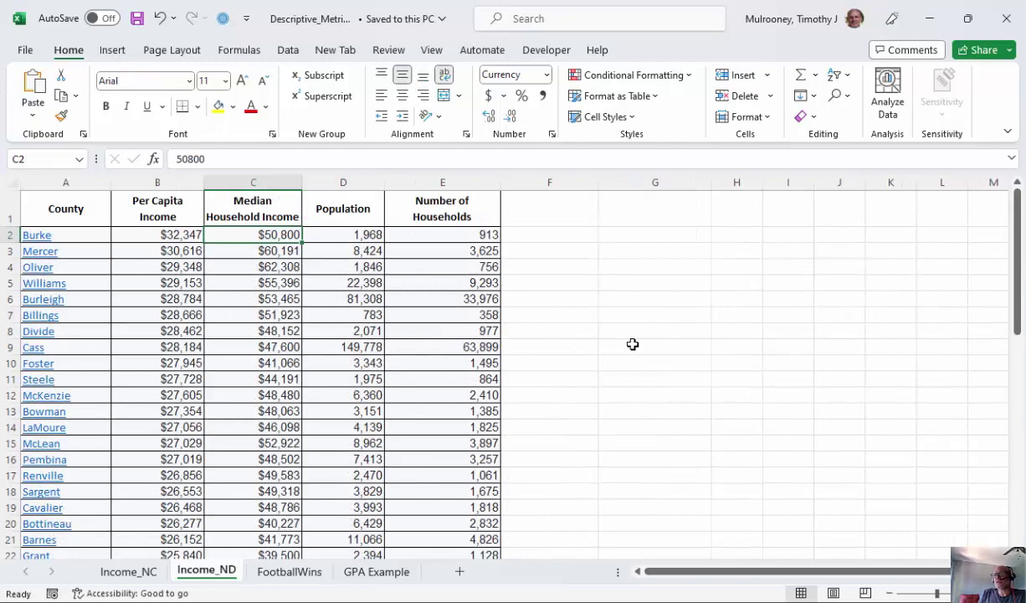
{"action": "left_click_drag", "start_coordinate": [1019, 280], "coordinate": [1019, 247]}
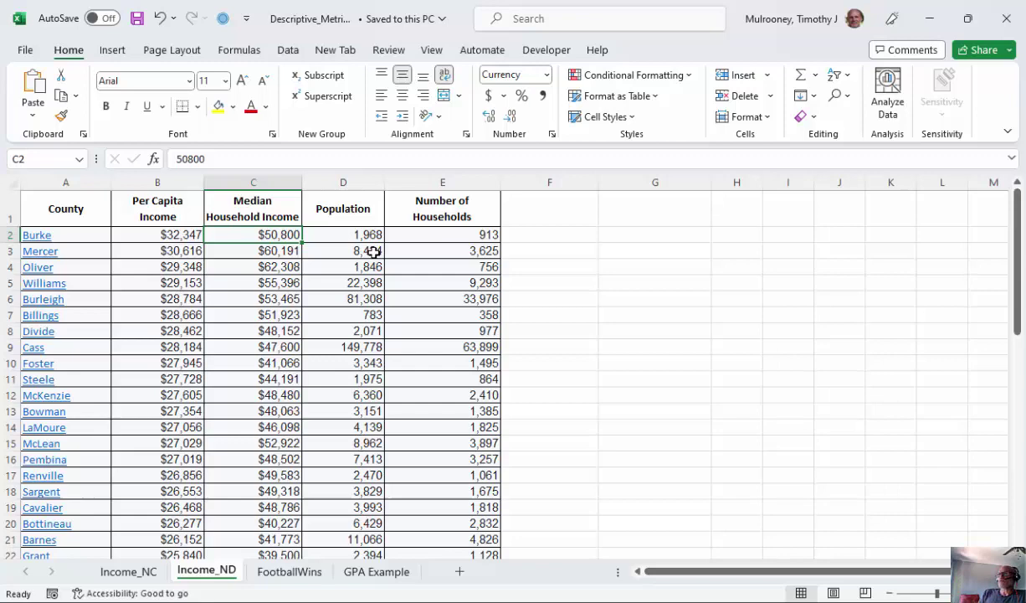
{"action": "left_click", "coordinate": [120, 572]}
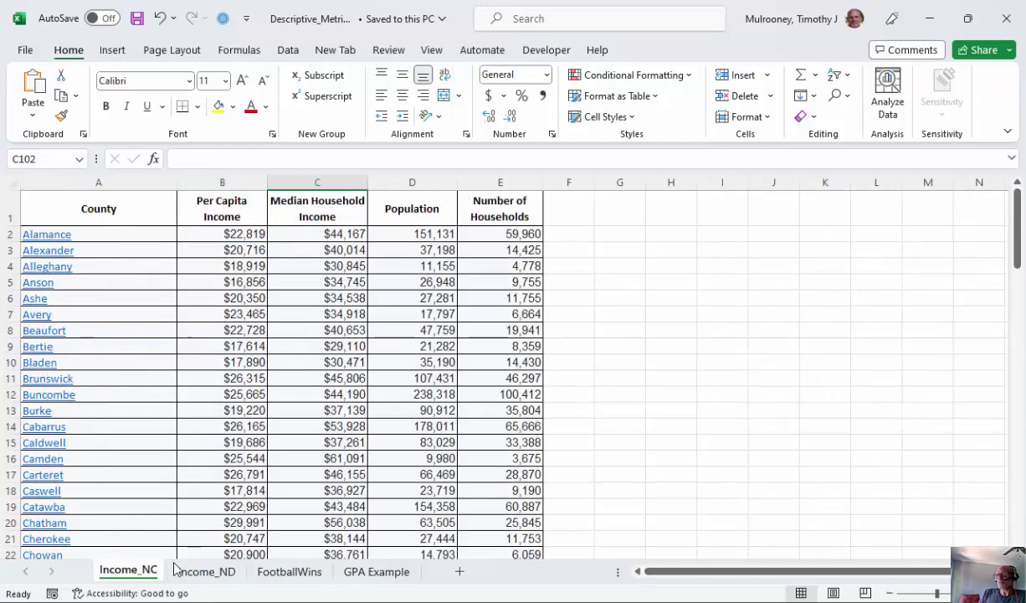
{"action": "left_click_drag", "start_coordinate": [177, 182], "coordinate": [155, 181]}
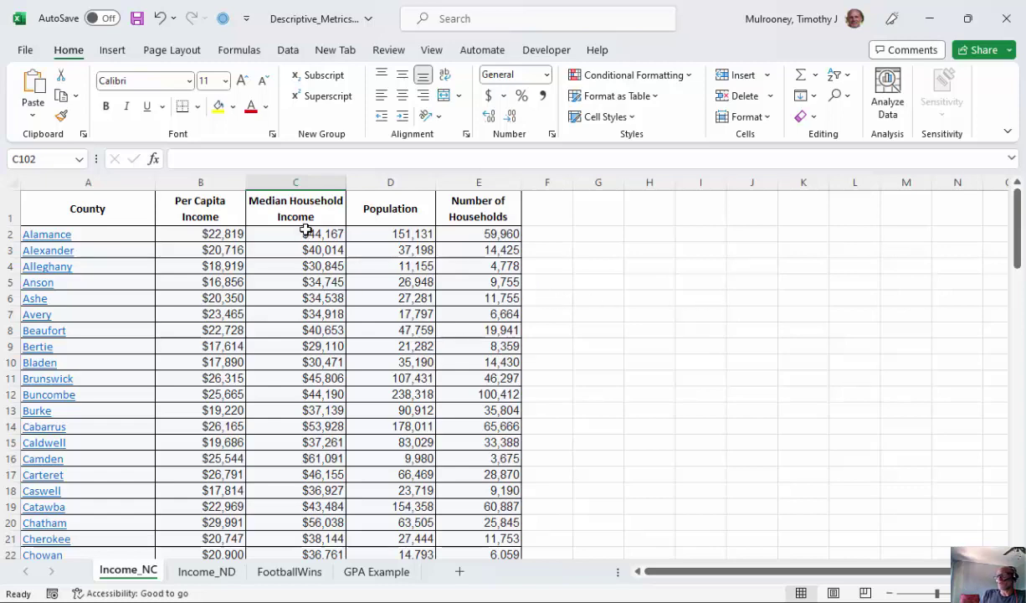
{"action": "left_click_drag", "start_coordinate": [307, 230], "coordinate": [318, 501]}
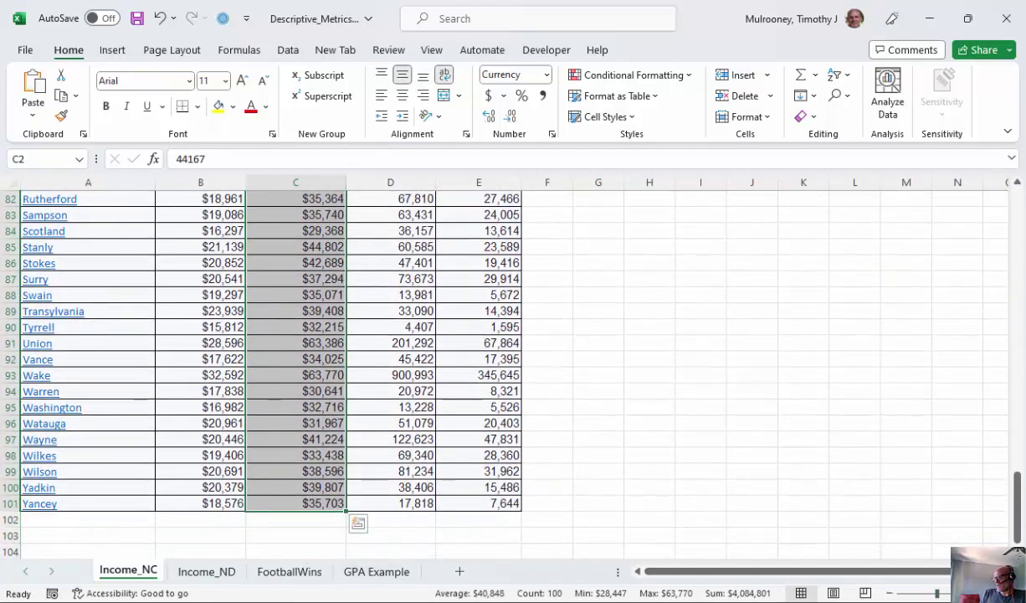
{"action": "right_click", "coordinate": [421, 595]}
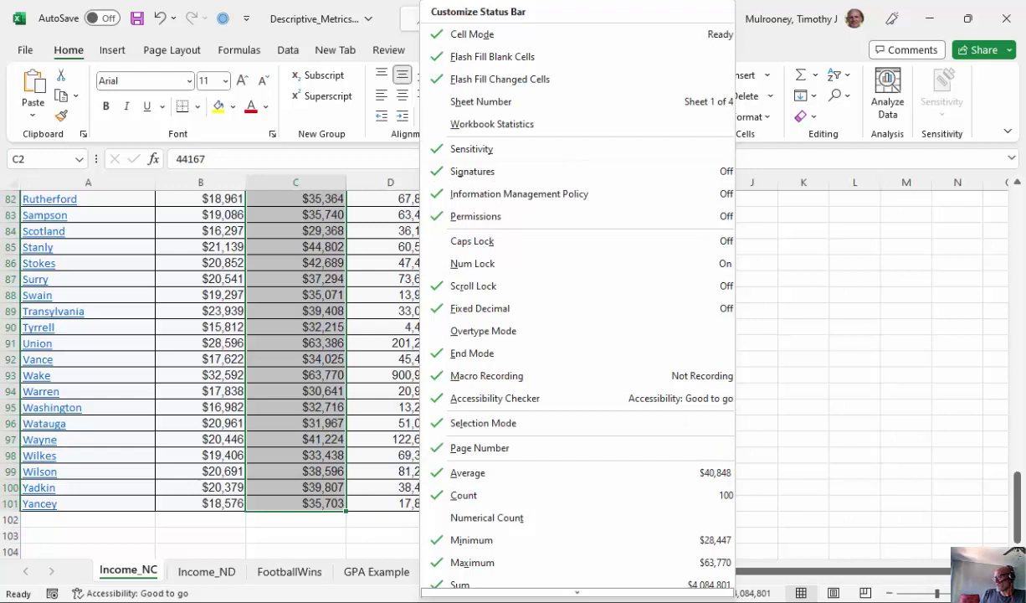
{"action": "left_click", "coordinate": [375, 596]}
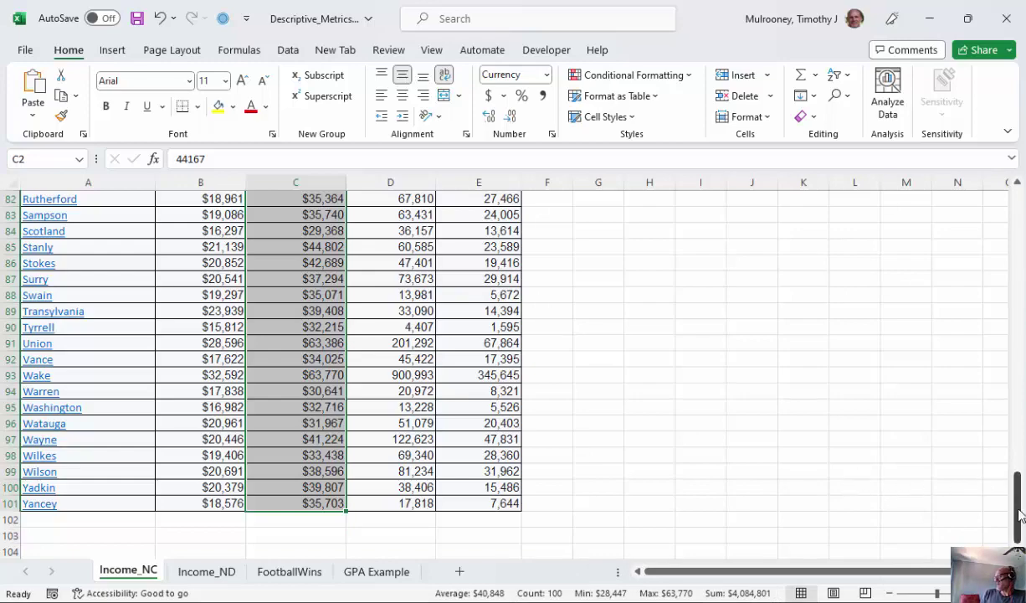
{"action": "left_click_drag", "start_coordinate": [1016, 495], "coordinate": [971, 523]}
{"action": "scroll", "coordinate": [622, 492], "scroll_direction": "up", "scroll_amount": 20}
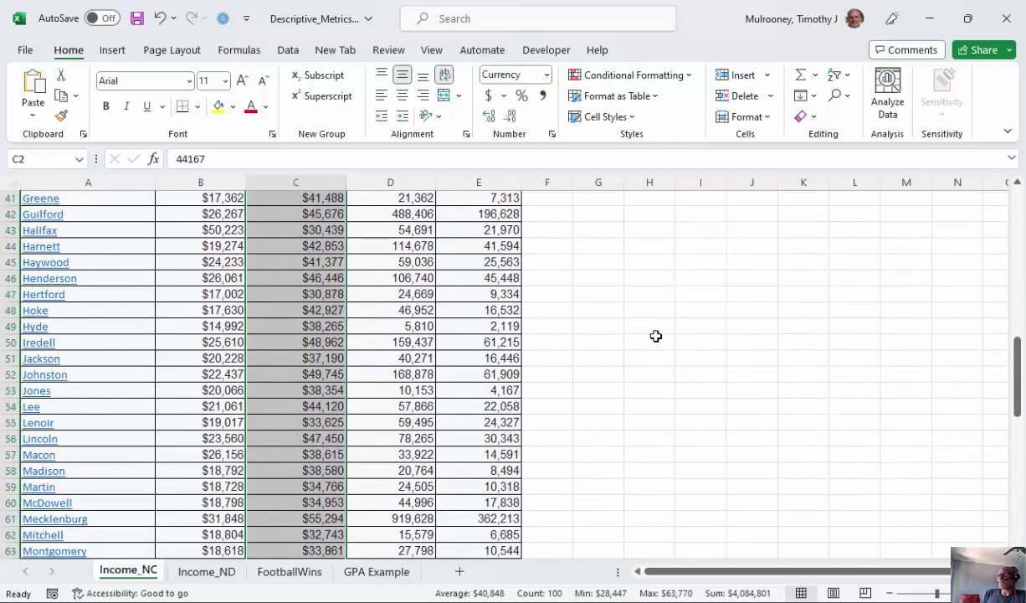
{"action": "left_click", "coordinate": [316, 199]}
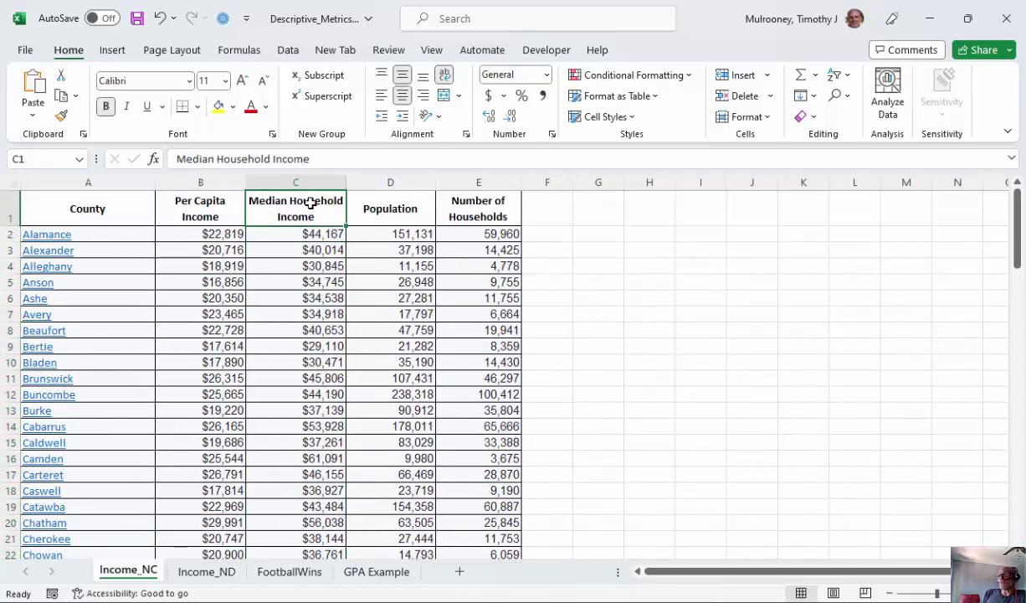
Sort the whole table on Median Household Income, Largest to Smallest, putting Wake at $63,770 first
{"action": "left_click", "coordinate": [289, 51]}
{"action": "left_click", "coordinate": [484, 99]}
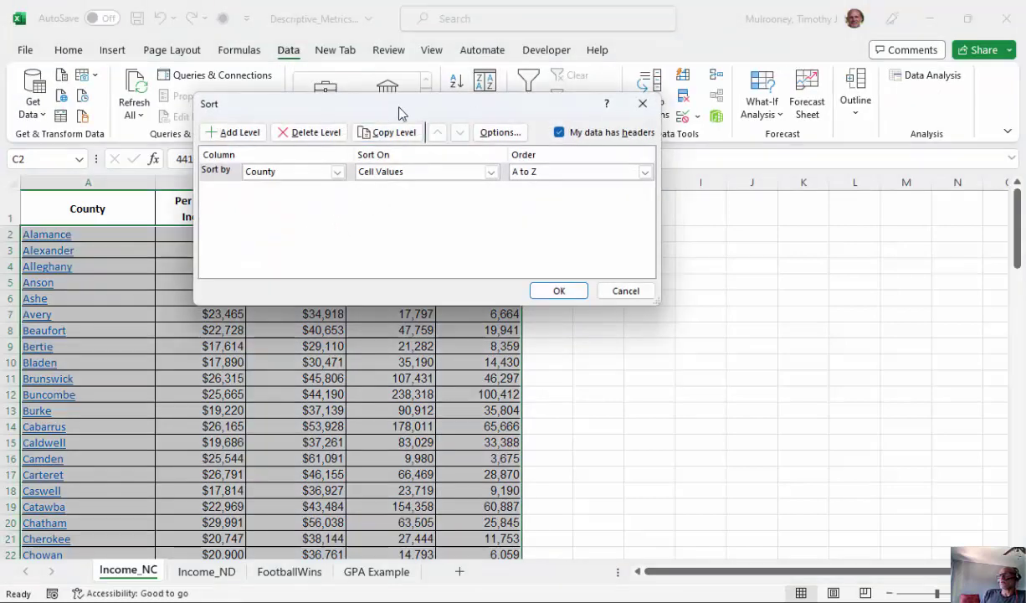
{"action": "left_click_drag", "start_coordinate": [400, 113], "coordinate": [444, 114]}
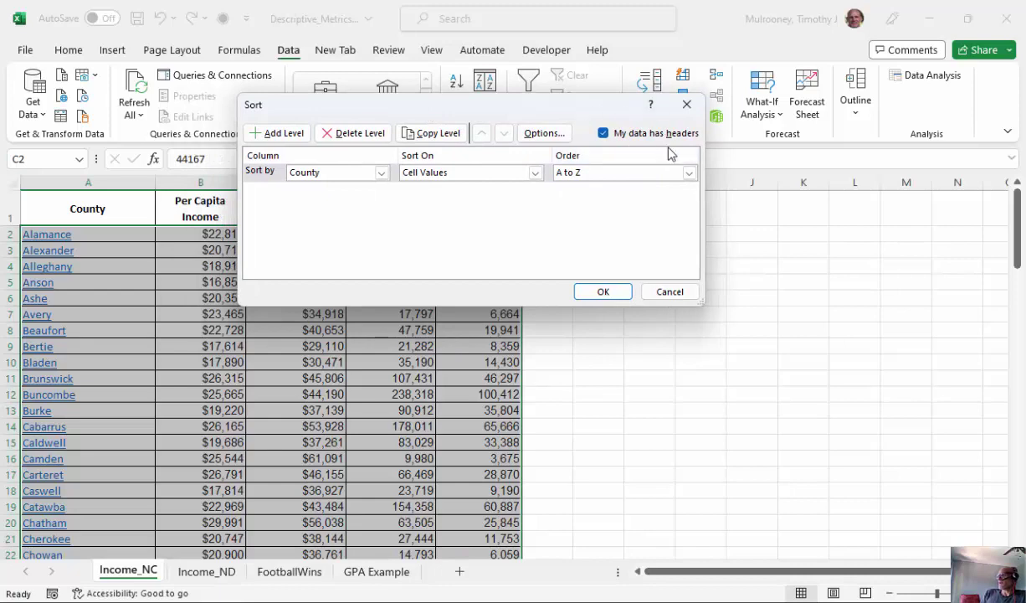
{"action": "left_click_drag", "start_coordinate": [570, 103], "coordinate": [829, 150]}
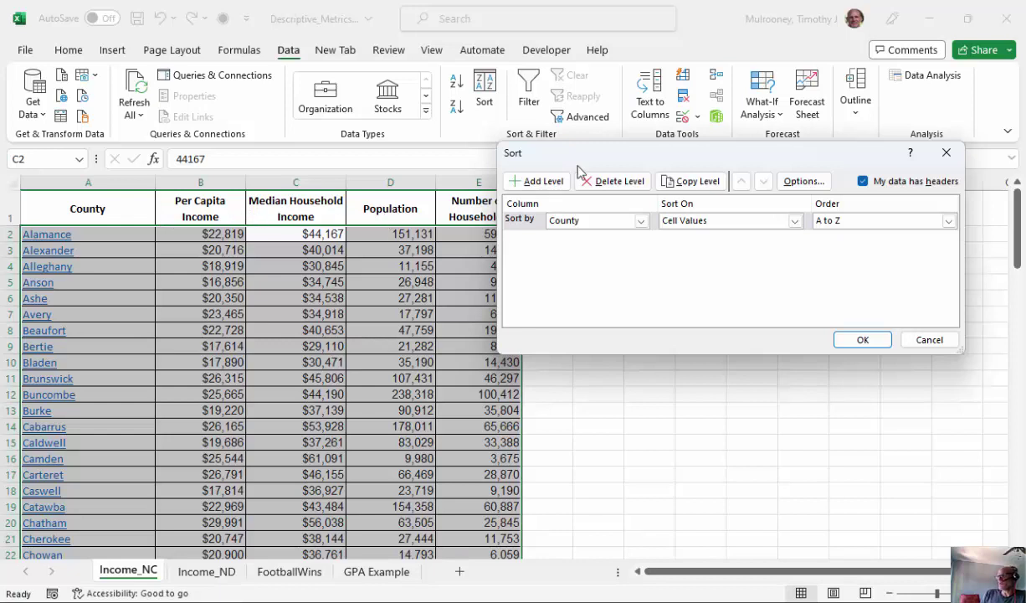
{"action": "left_click_drag", "start_coordinate": [659, 153], "coordinate": [684, 104]}
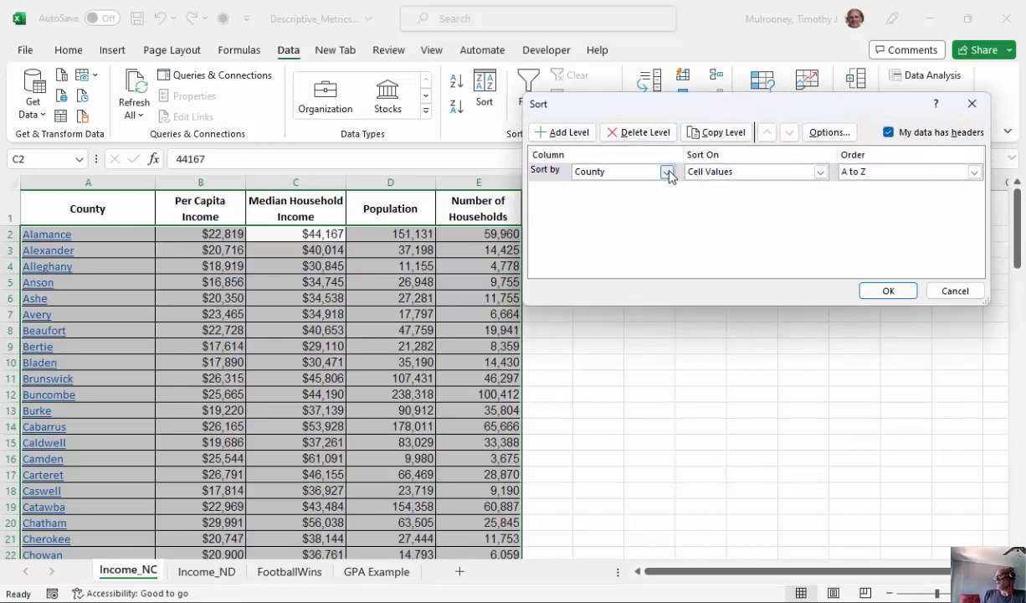
{"action": "left_click", "coordinate": [821, 172]}
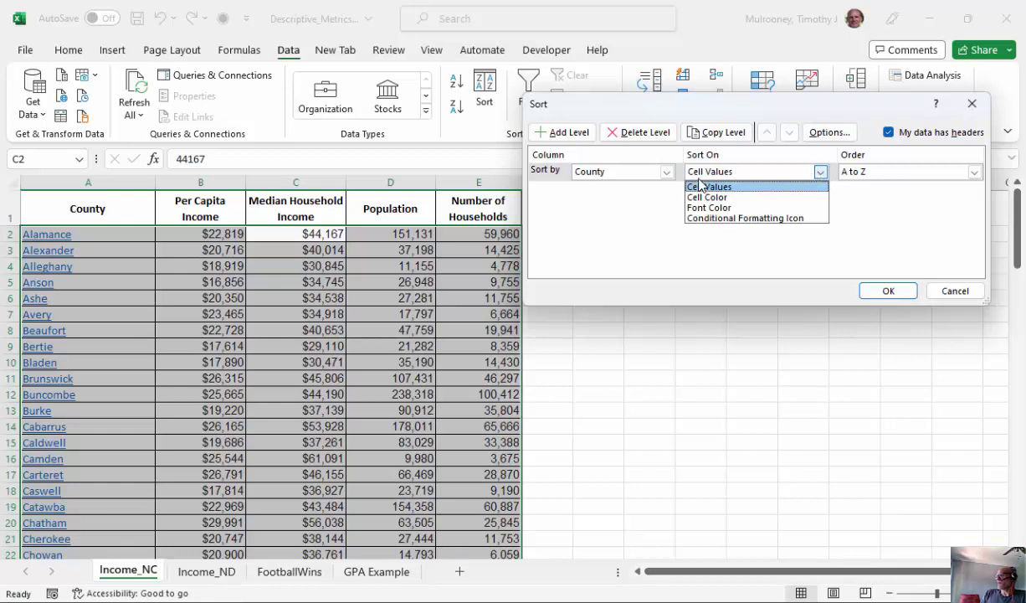
{"action": "left_click", "coordinate": [664, 174]}
{"action": "left_click", "coordinate": [664, 173]}
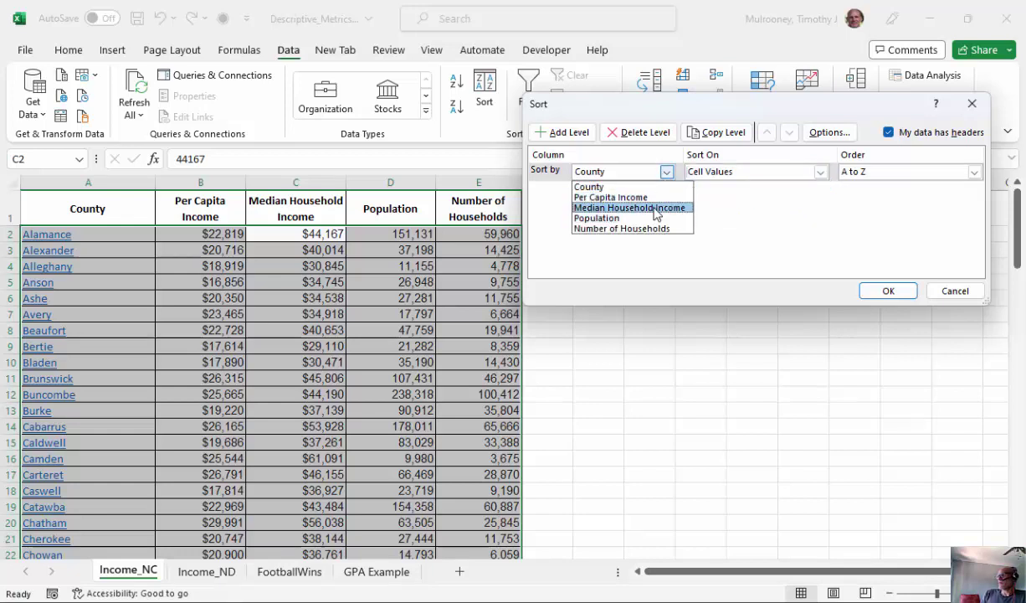
{"action": "left_click", "coordinate": [649, 206]}
{"action": "left_click", "coordinate": [975, 173]}
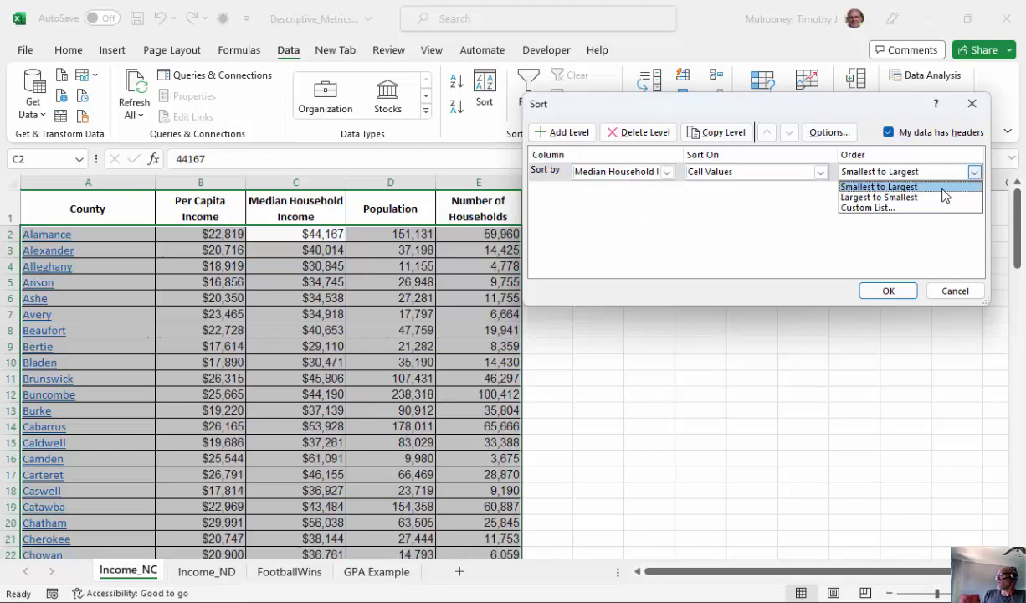
{"action": "left_click", "coordinate": [901, 195]}
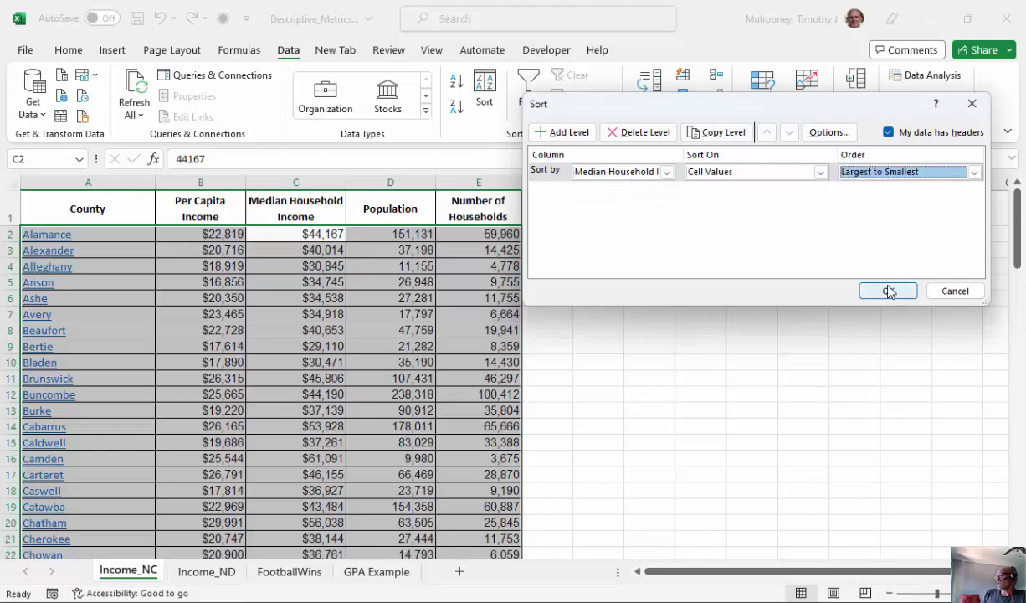
{"action": "left_click", "coordinate": [889, 290]}
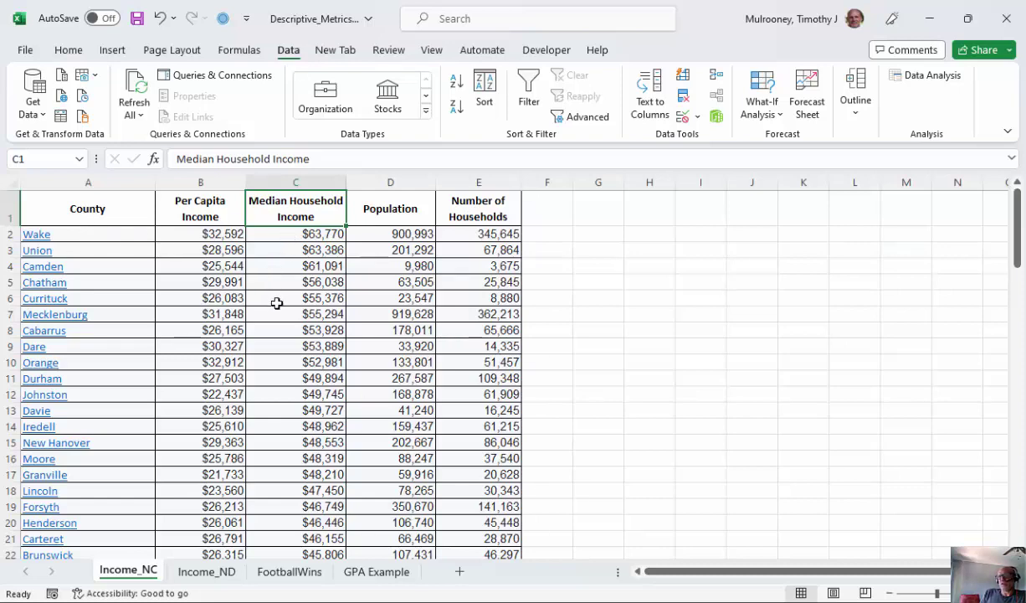
{"action": "scroll", "coordinate": [277, 301], "scroll_direction": "down", "scroll_amount": 3}
{"action": "scroll", "coordinate": [274, 284], "scroll_direction": "up", "scroll_amount": 3}
{"action": "scroll", "coordinate": [271, 289], "scroll_direction": "down", "scroll_amount": 5}
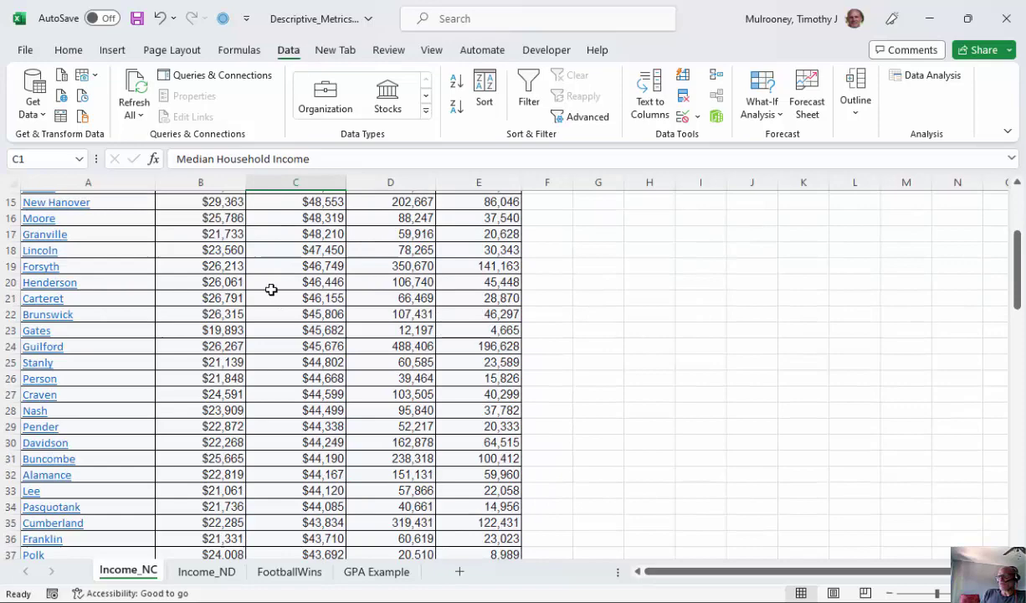
{"action": "scroll", "coordinate": [272, 290], "scroll_direction": "down", "scroll_amount": 20}
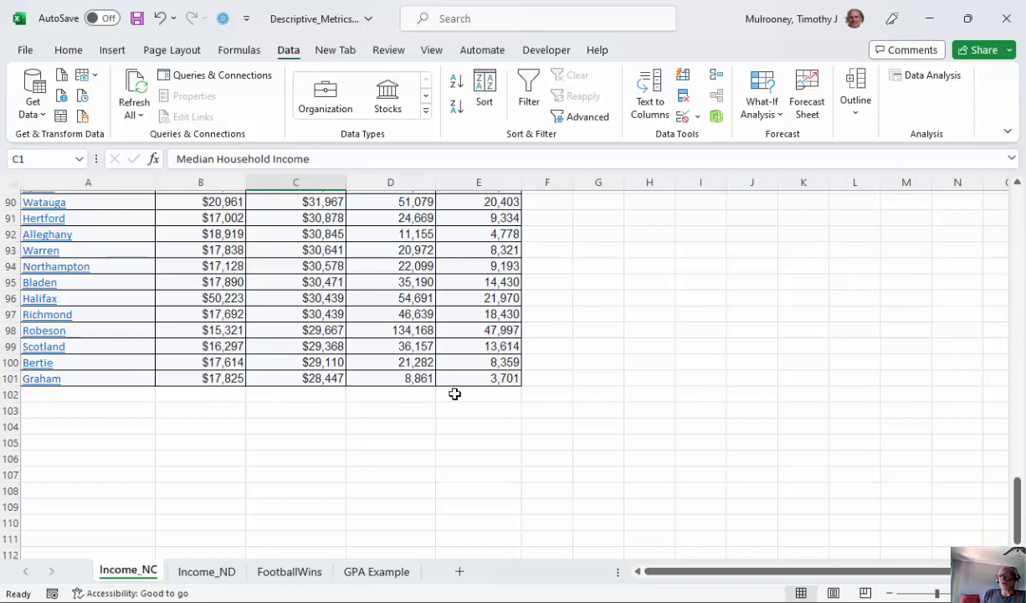
{"action": "left_click_drag", "start_coordinate": [1016, 503], "coordinate": [970, 241]}
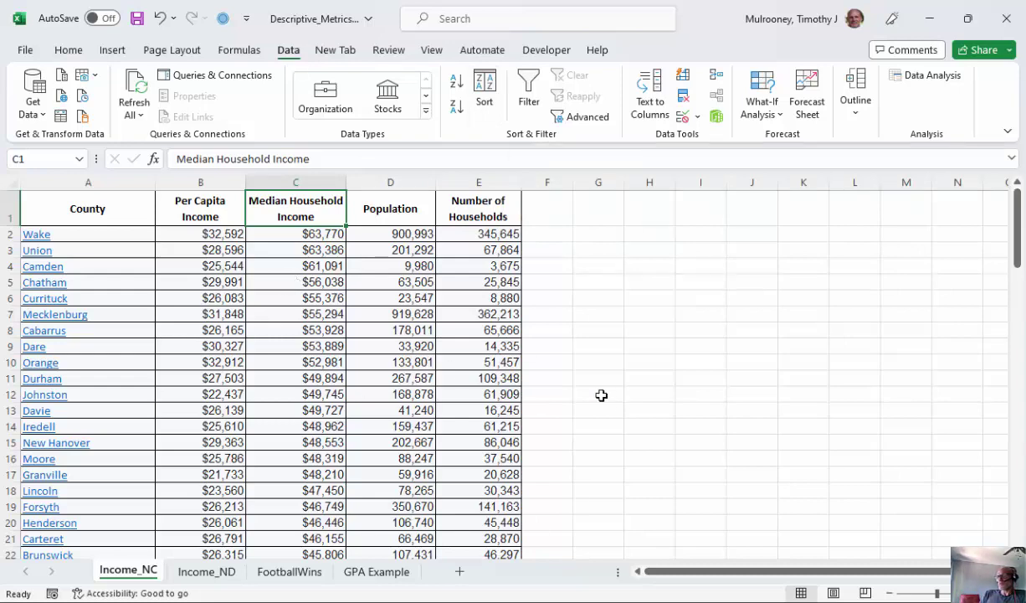
{"action": "scroll", "coordinate": [622, 410], "scroll_direction": "down", "scroll_amount": 16}
{"action": "scroll", "coordinate": [622, 412], "scroll_direction": "down", "scroll_amount": 12}
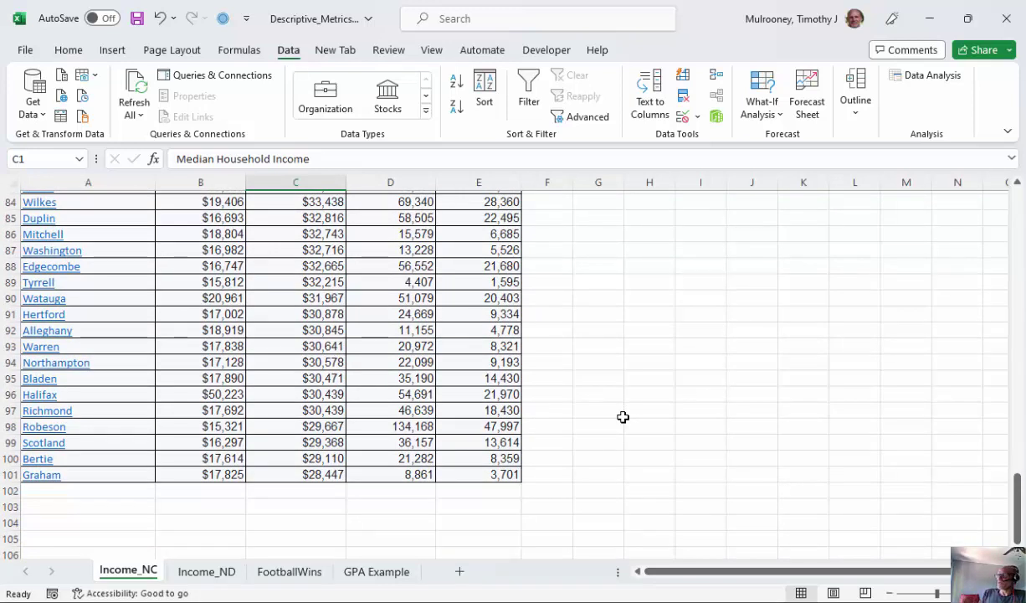
{"action": "left_click", "coordinate": [274, 505]}
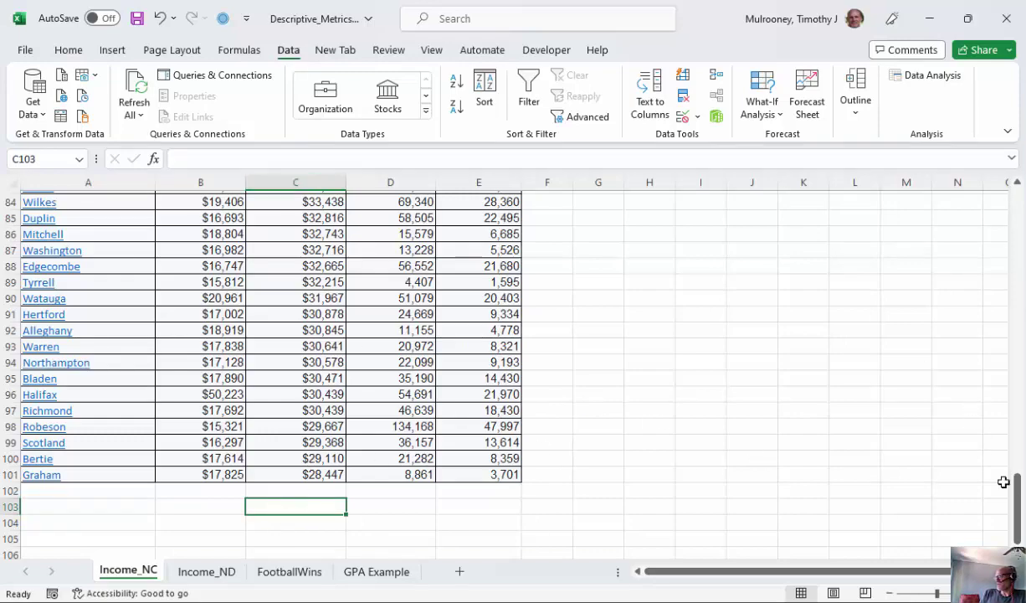
{"action": "mouse_move", "coordinate": [1015, 498]}
{"action": "left_mouse_down"}
{"action": "mouse_move", "coordinate": [991, 224]}
{"action": "mouse_move", "coordinate": [1015, 502]}
{"action": "left_mouse_up"}
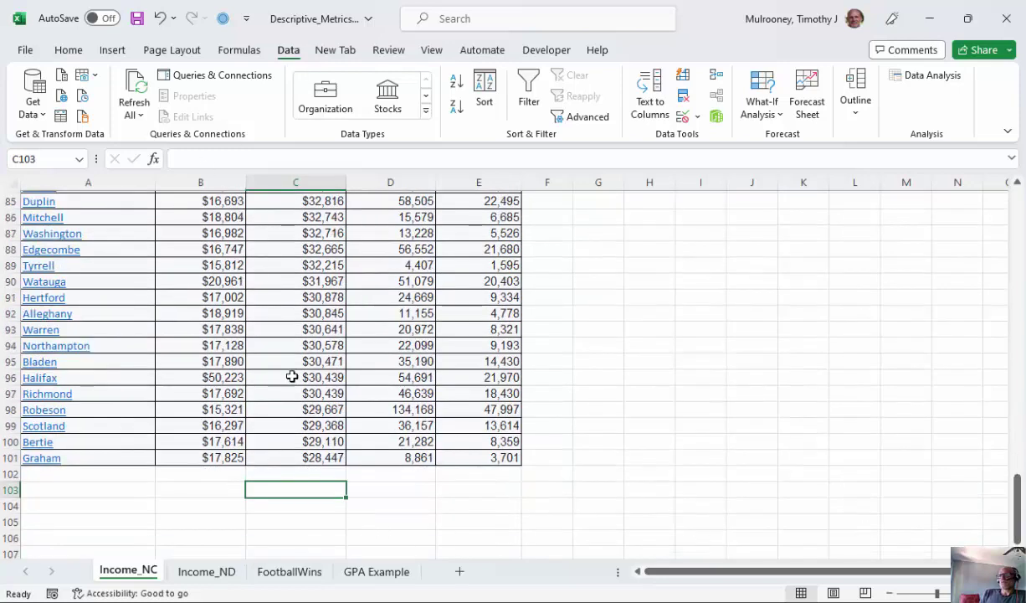
Label B103–B105 MEAN, MEDIAN and MODE, then start a formula in C103
{"action": "left_click", "coordinate": [191, 486]}
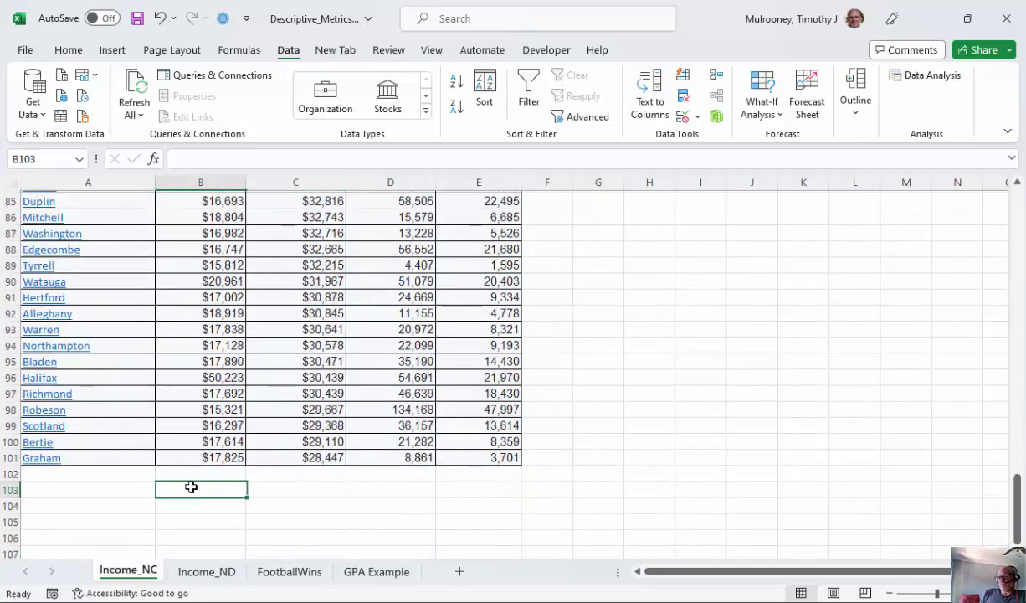
{"action": "type", "text": "MEAN"}
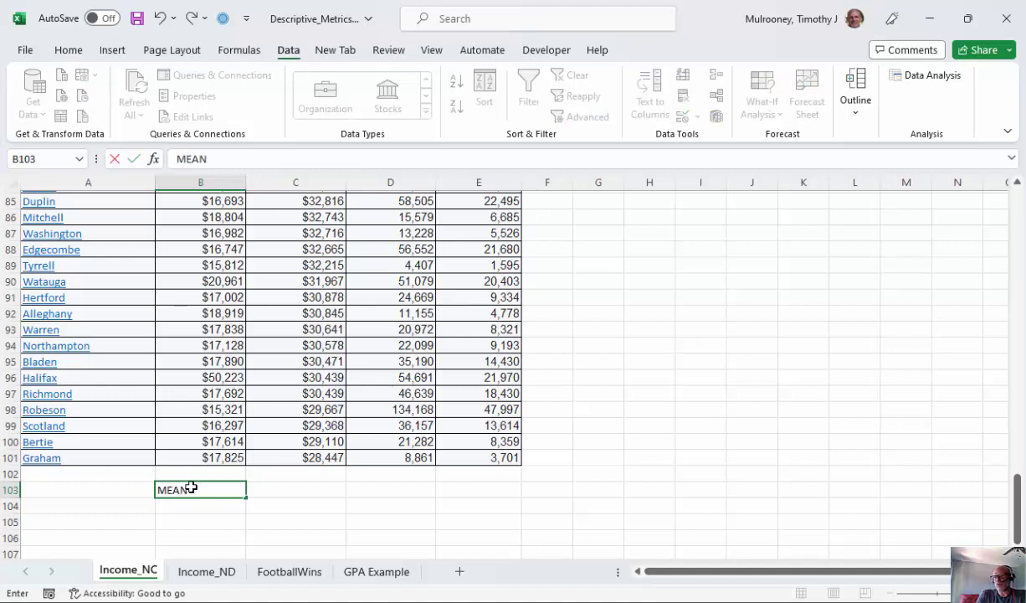
{"action": "key", "text": "Return"}
{"action": "type", "text": "MED"}
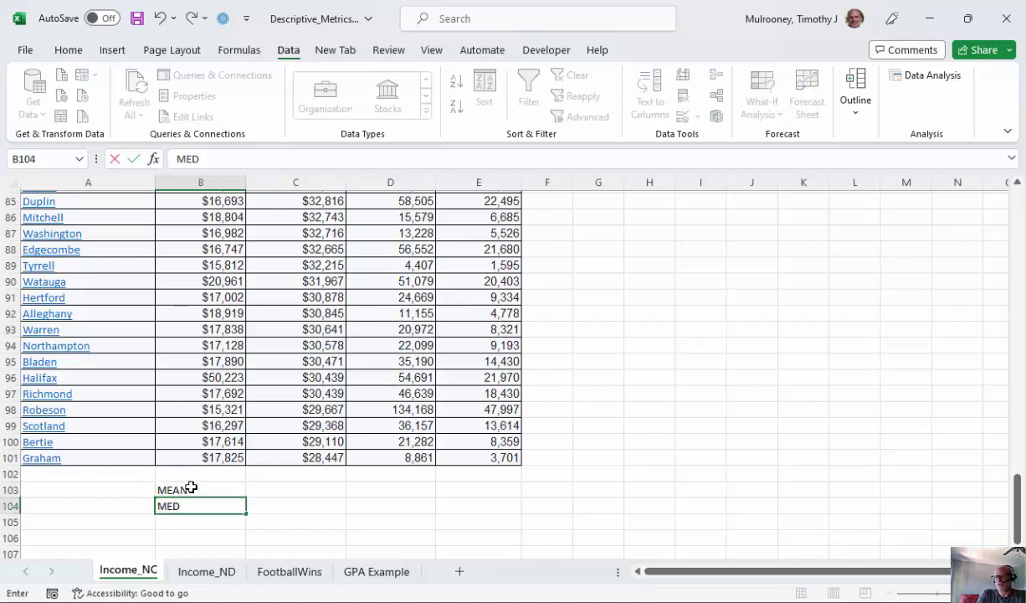
{"action": "type", "text": "IAN"}
{"action": "key", "text": "Return"}
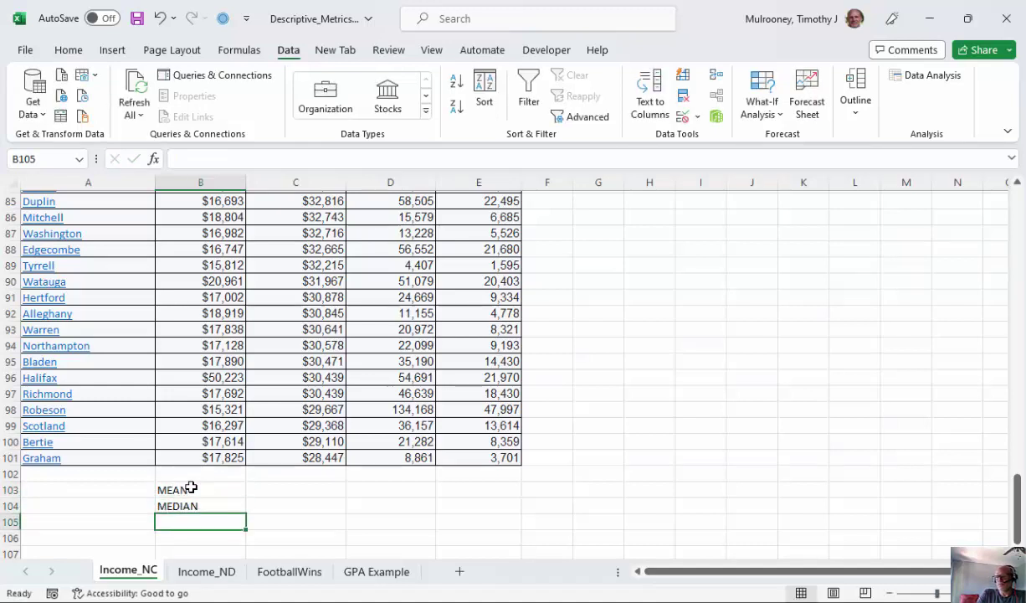
{"action": "type", "text": "MODE"}
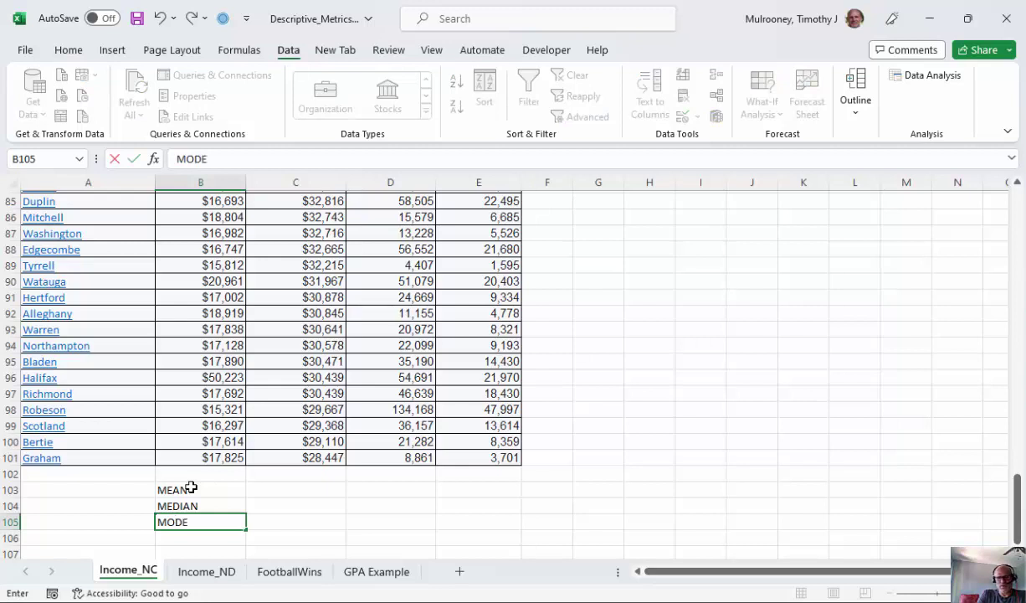
{"action": "key", "text": "Tab"}
{"action": "key", "text": "Up"}
{"action": "key", "text": "Up"}
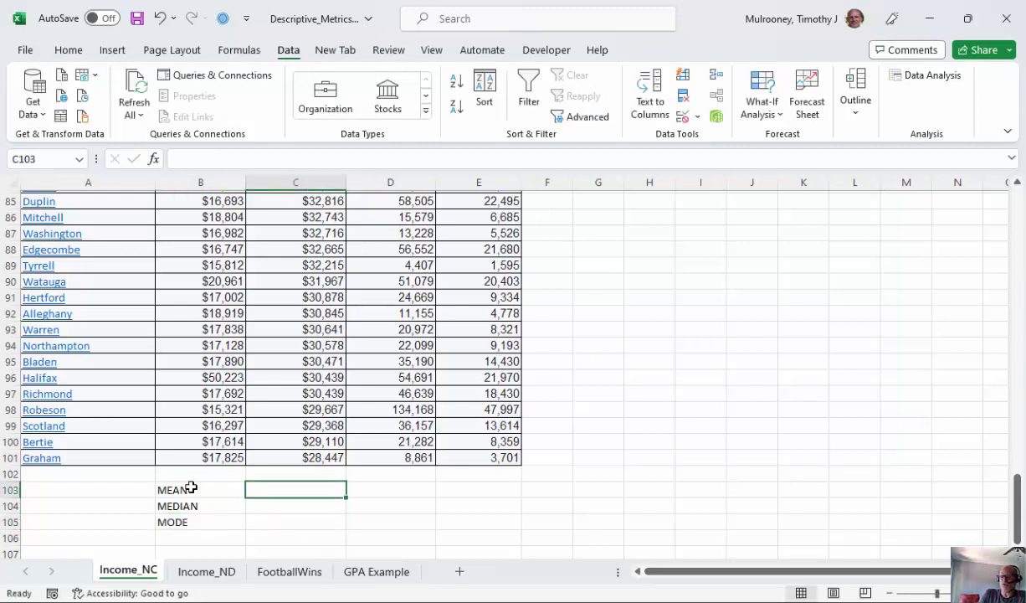
{"action": "type", "text": "="}
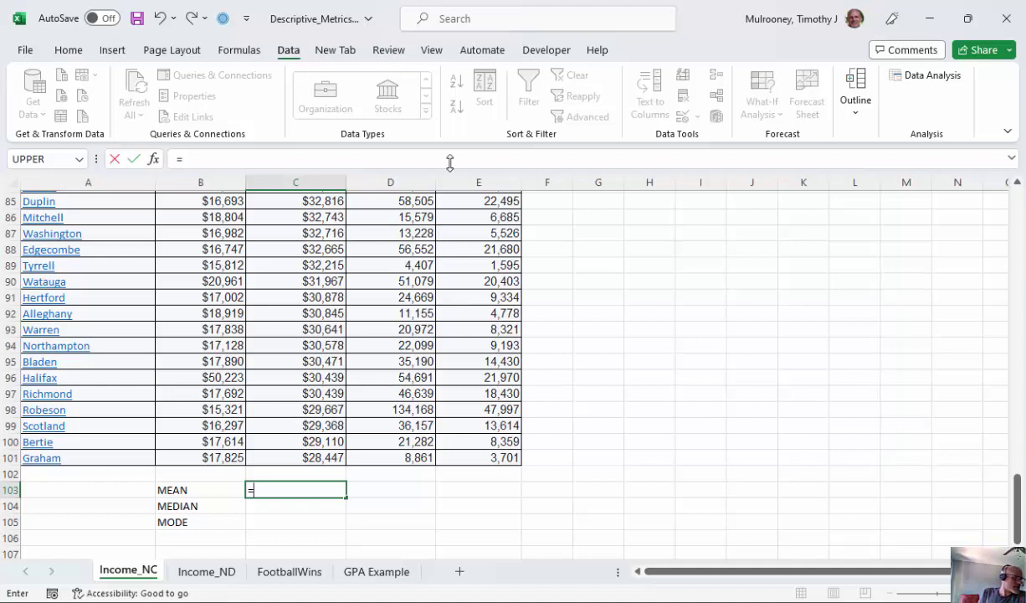
Begin an =AVERAGE( formula in C103 using the AVERAGE autocomplete suggestion
{"action": "left_click", "coordinate": [221, 158]}
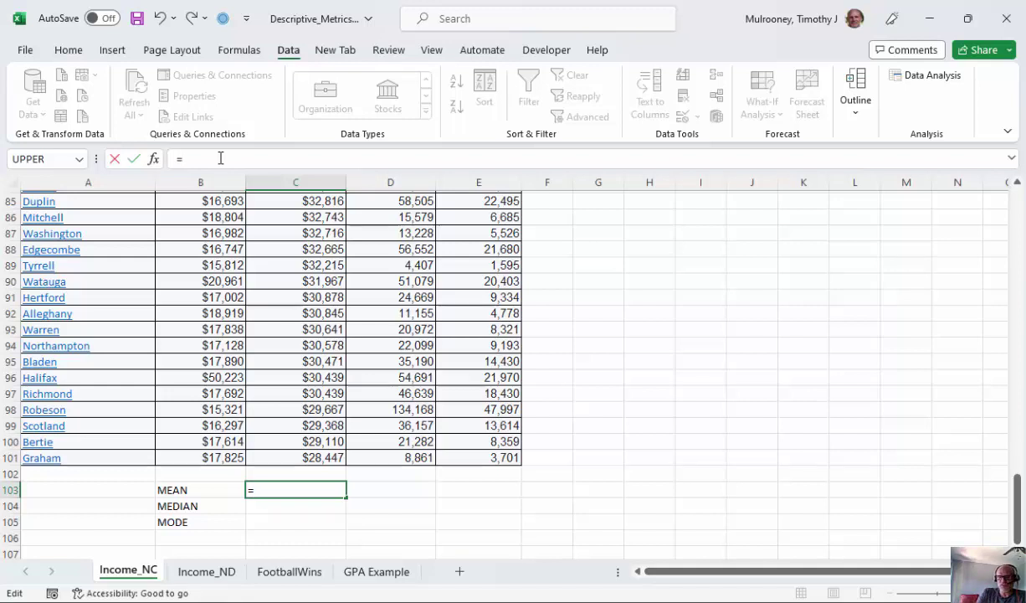
{"action": "type", "text": "AVER"}
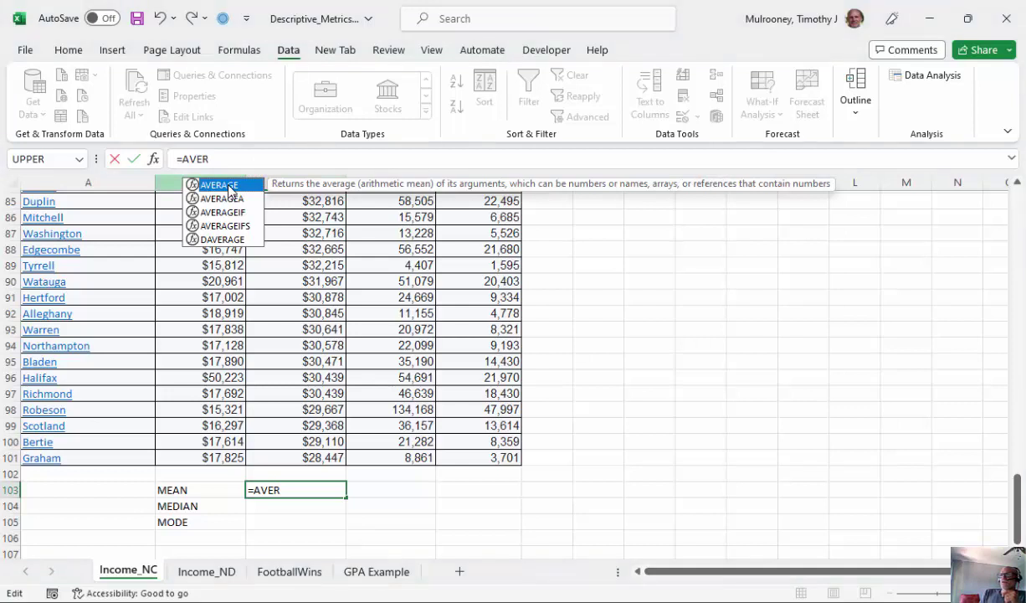
{"action": "double_click", "coordinate": [231, 191]}
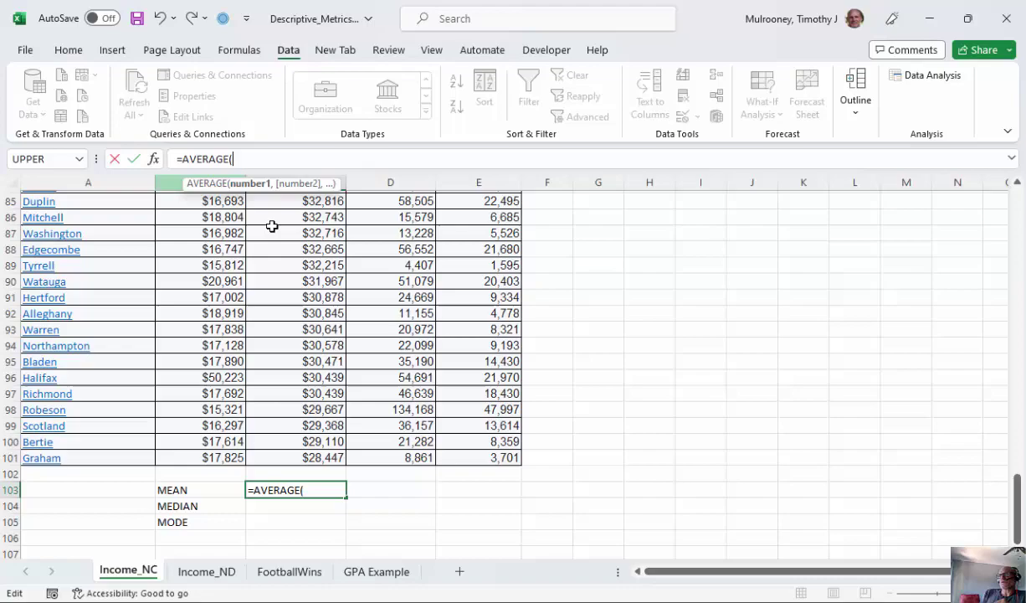
Complete C103 as =AVERAGE(C2:C101), giving a mean income of $40,848
{"action": "left_click_drag", "start_coordinate": [311, 456], "coordinate": [329, 244]}
{"action": "left_click", "coordinate": [279, 160]}
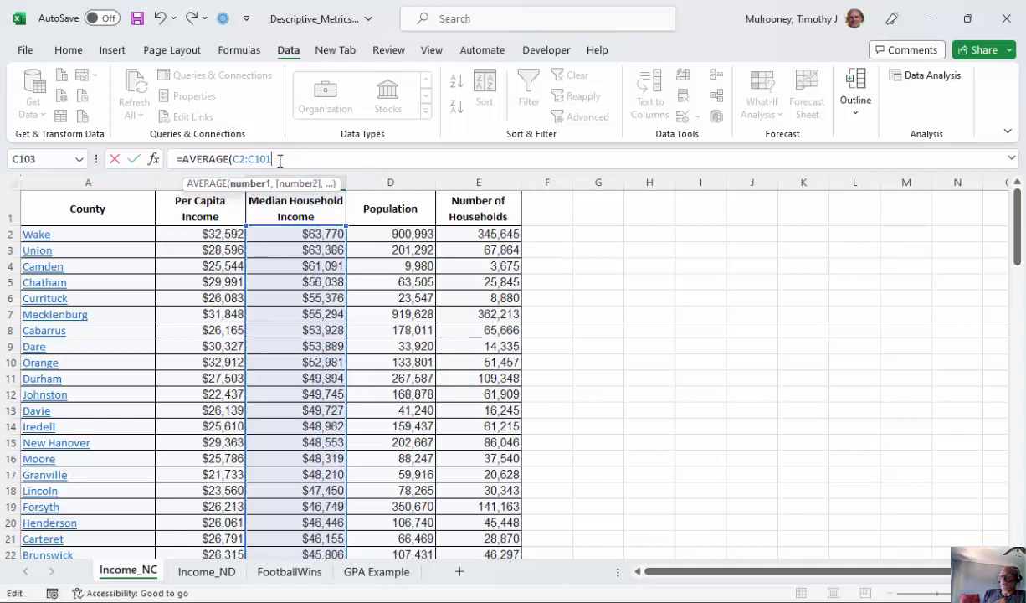
{"action": "type", "text": ")"}
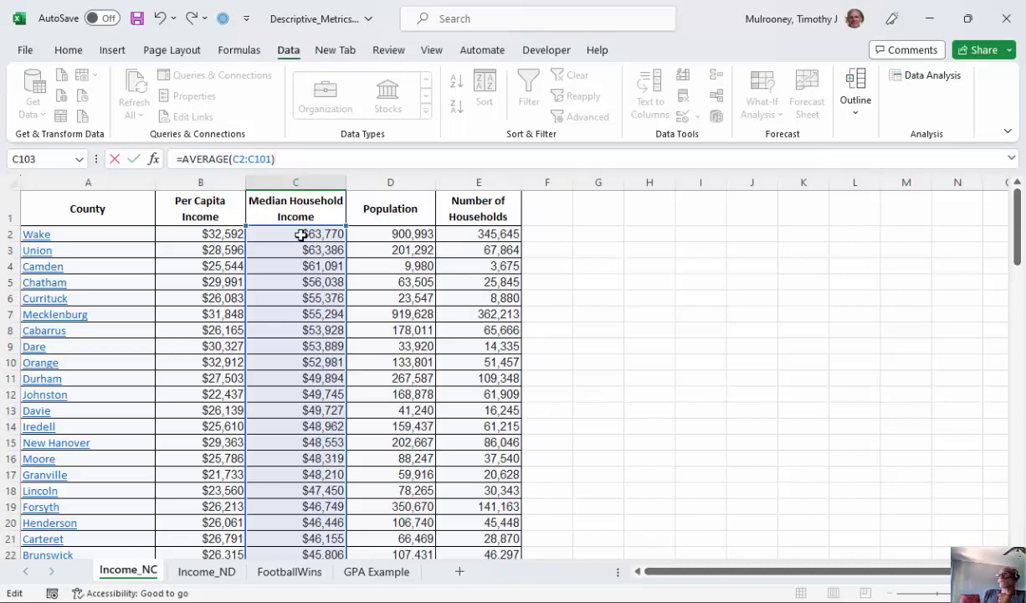
{"action": "key", "text": "Return"}
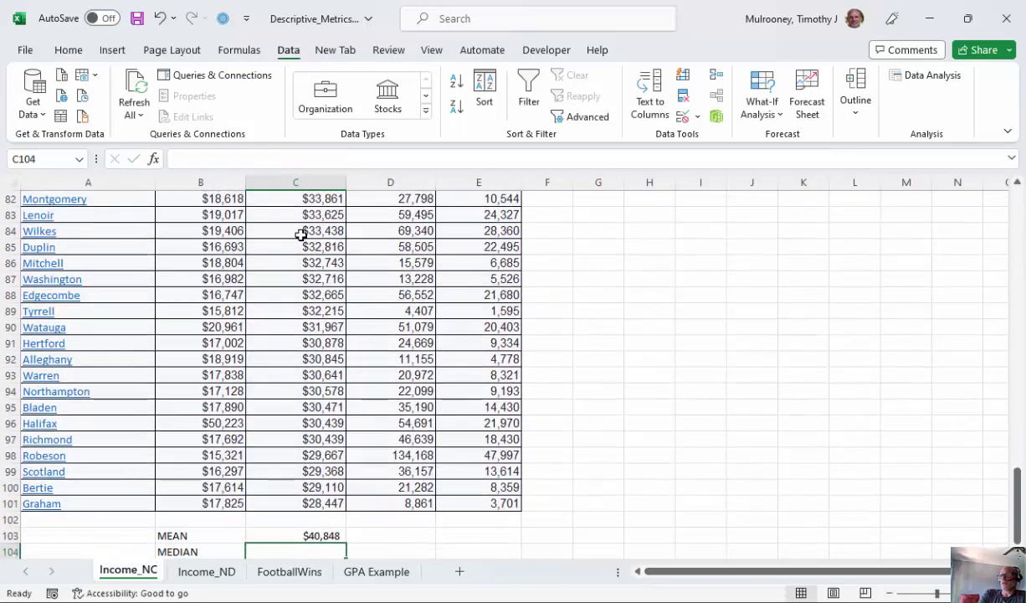
{"action": "scroll", "coordinate": [418, 377], "scroll_direction": "down", "scroll_amount": 2}
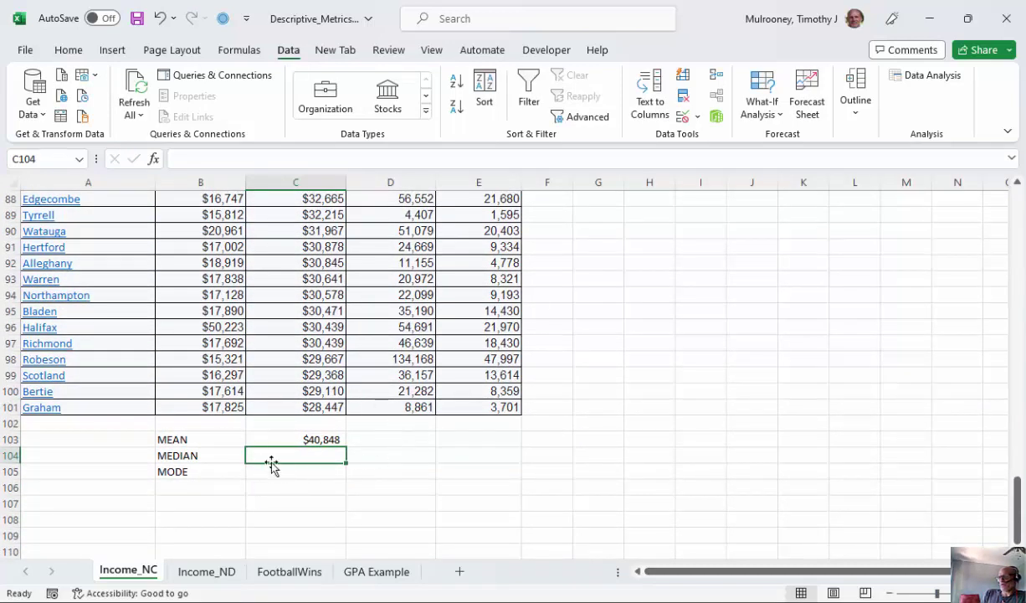
Enter =MEDIAN(C2:C101) in C104, returning $40,180, then recheck the MEAN cell
{"action": "left_click", "coordinate": [213, 153]}
{"action": "type", "text": "=MED"}
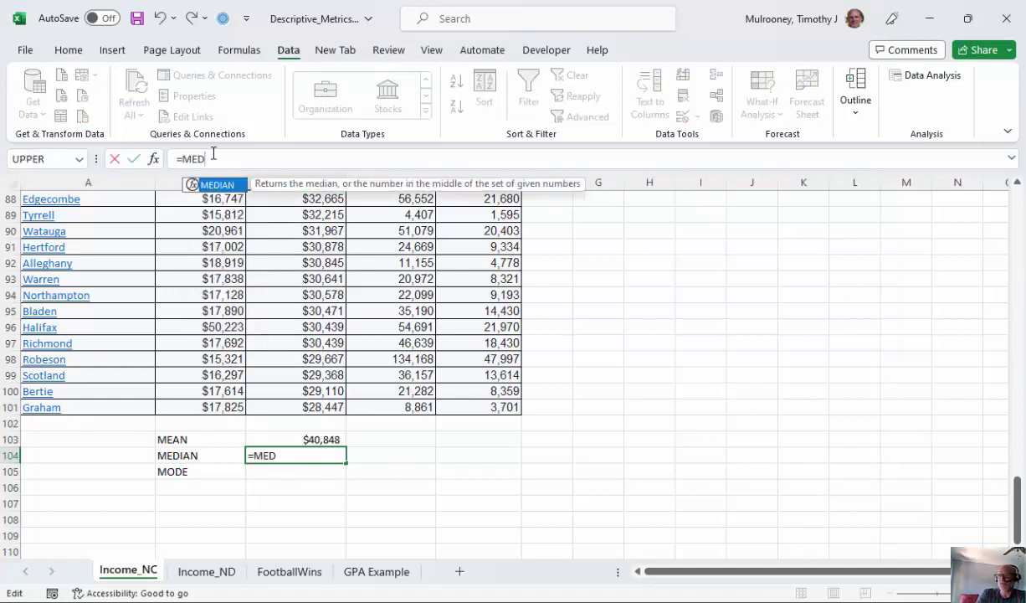
{"action": "double_click", "coordinate": [219, 184]}
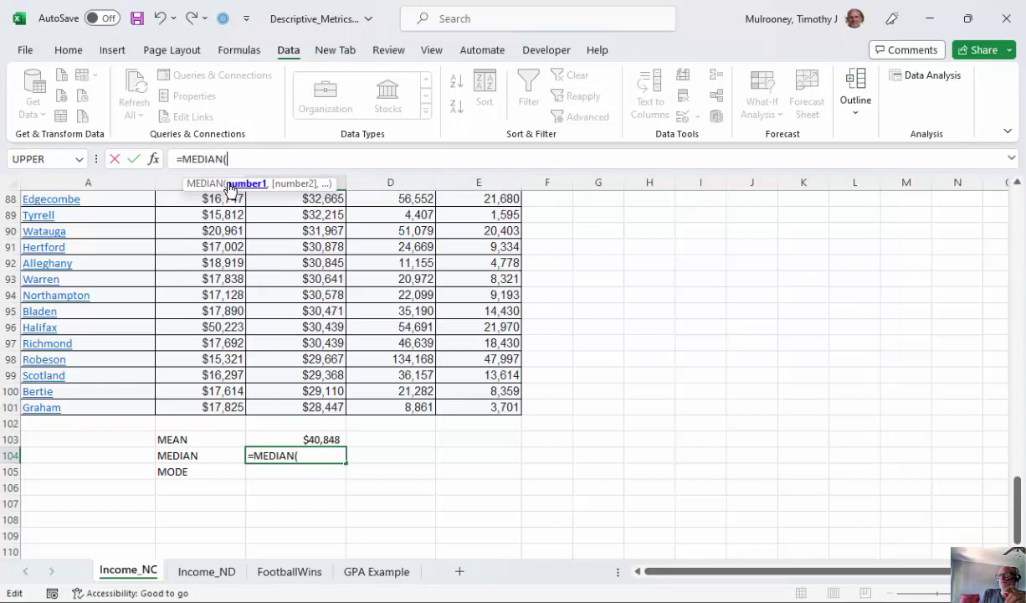
{"action": "left_click_drag", "start_coordinate": [320, 408], "coordinate": [322, 236]}
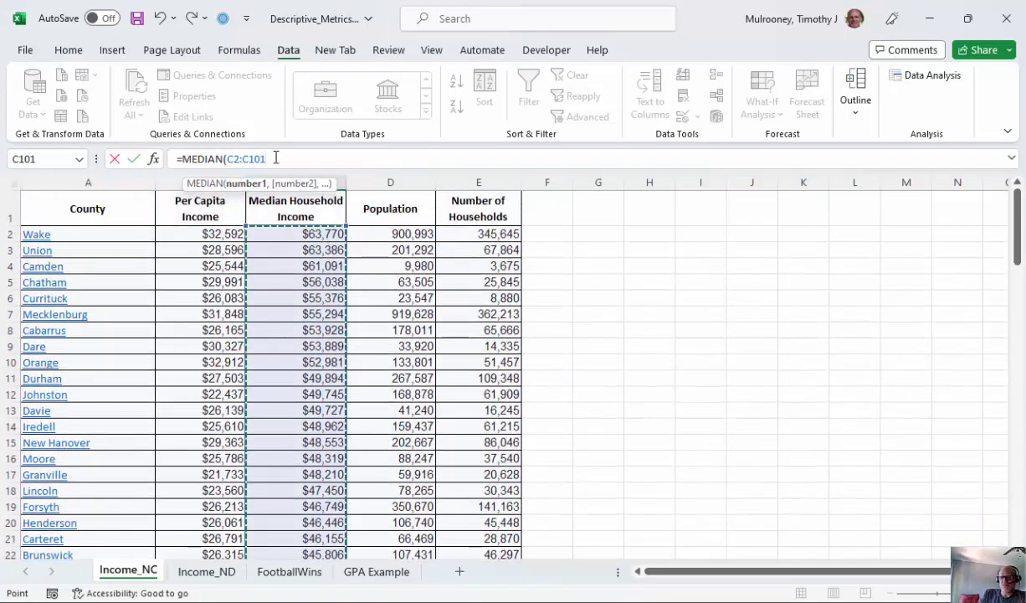
{"action": "type", "text": ")"}
{"action": "key", "text": "Return"}
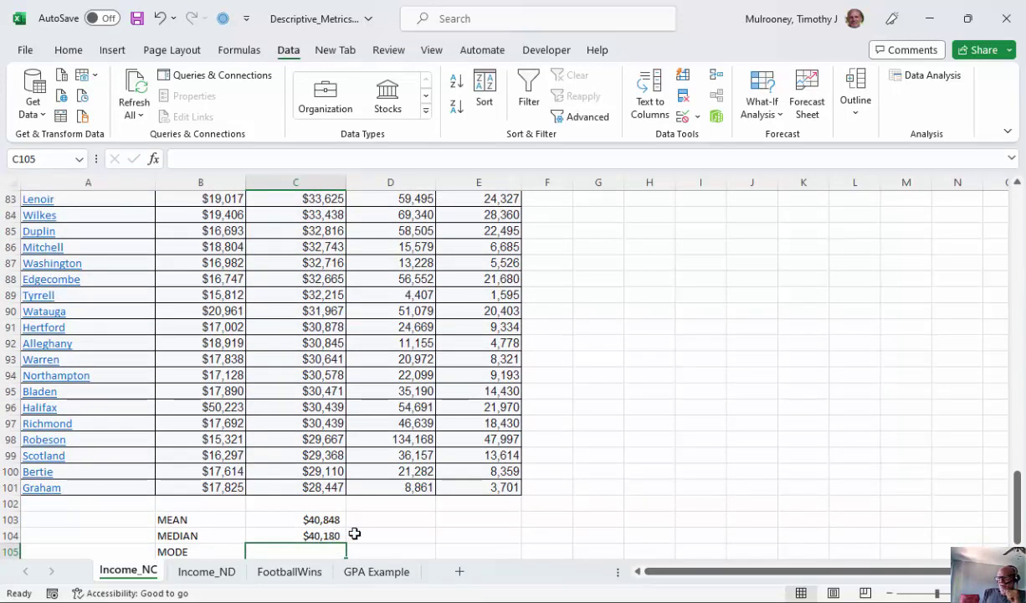
{"action": "left_click", "coordinate": [333, 519]}
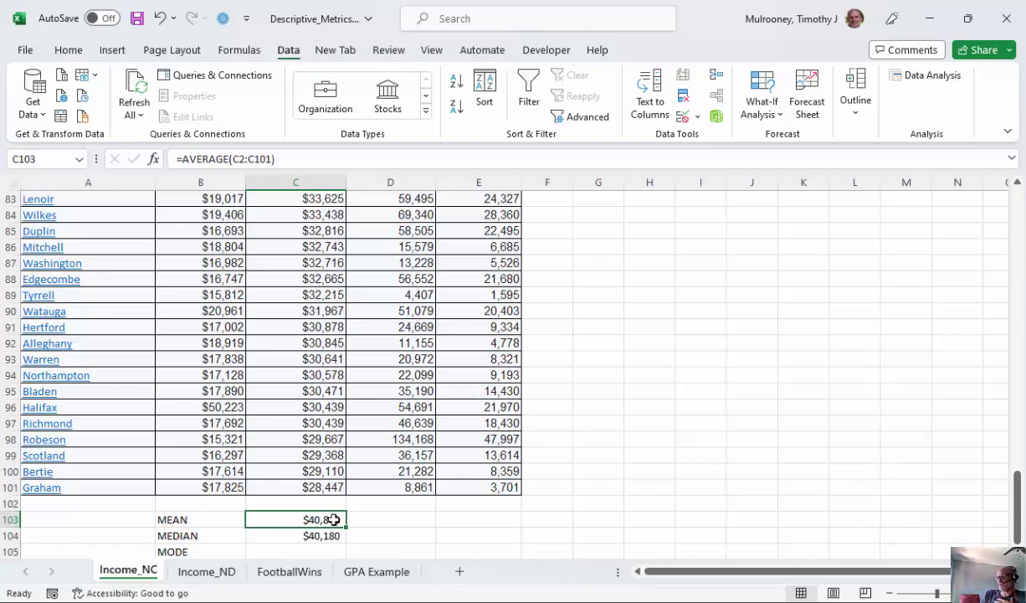
Enter =MODE.SNGL(C2:C101) in C105 to get 30439, then return to ArcGIS Pro
{"action": "scroll", "coordinate": [343, 507], "scroll_direction": "down", "scroll_amount": 1}
{"action": "left_click", "coordinate": [314, 502]}
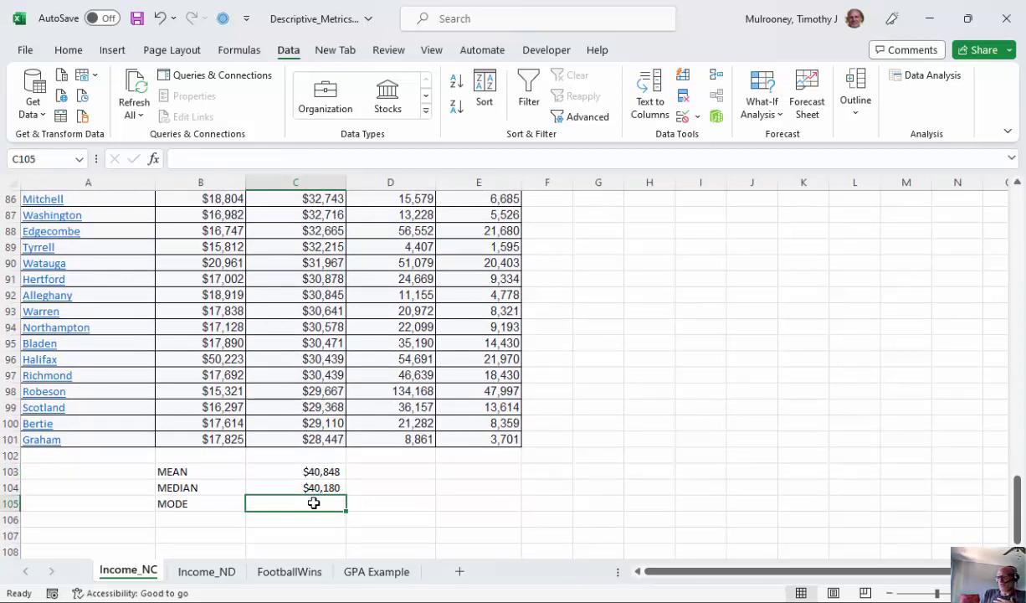
{"action": "type", "text": "=MID"}
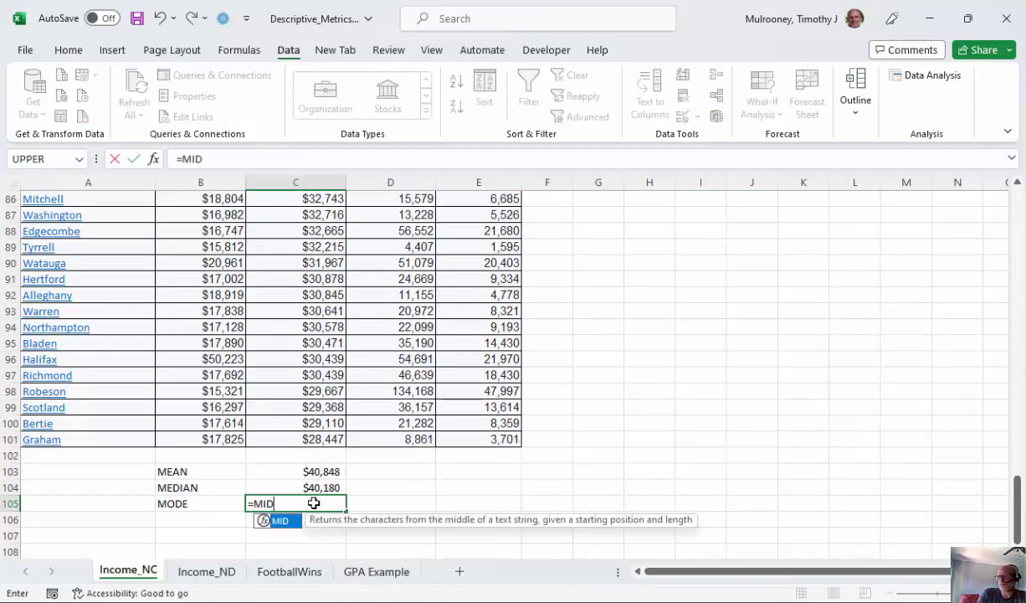
{"action": "key", "text": "BackSpace"}
{"action": "key", "text": "BackSpace"}
{"action": "type", "text": "ODE"}
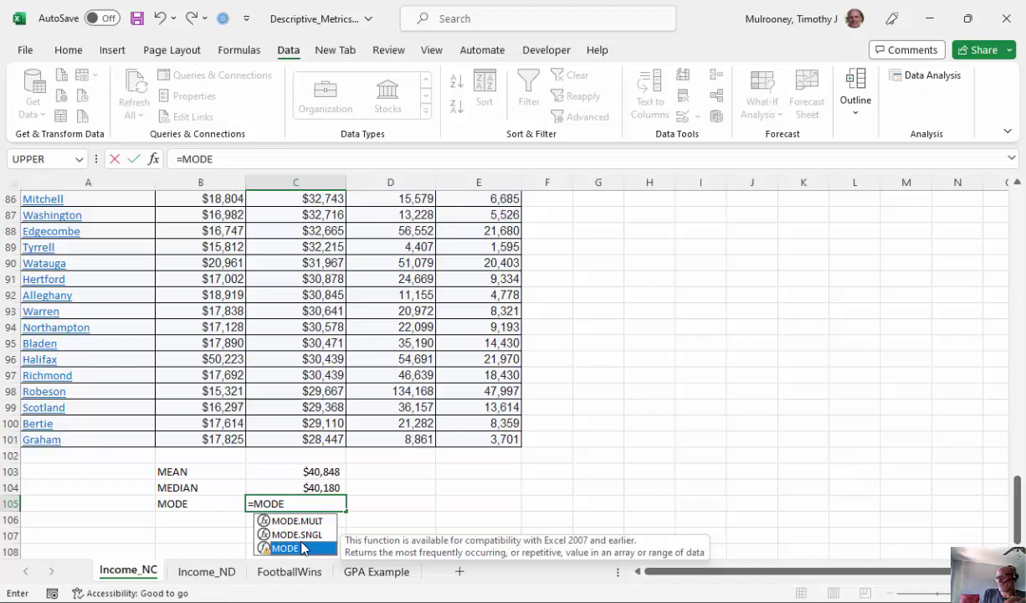
{"action": "double_click", "coordinate": [303, 535]}
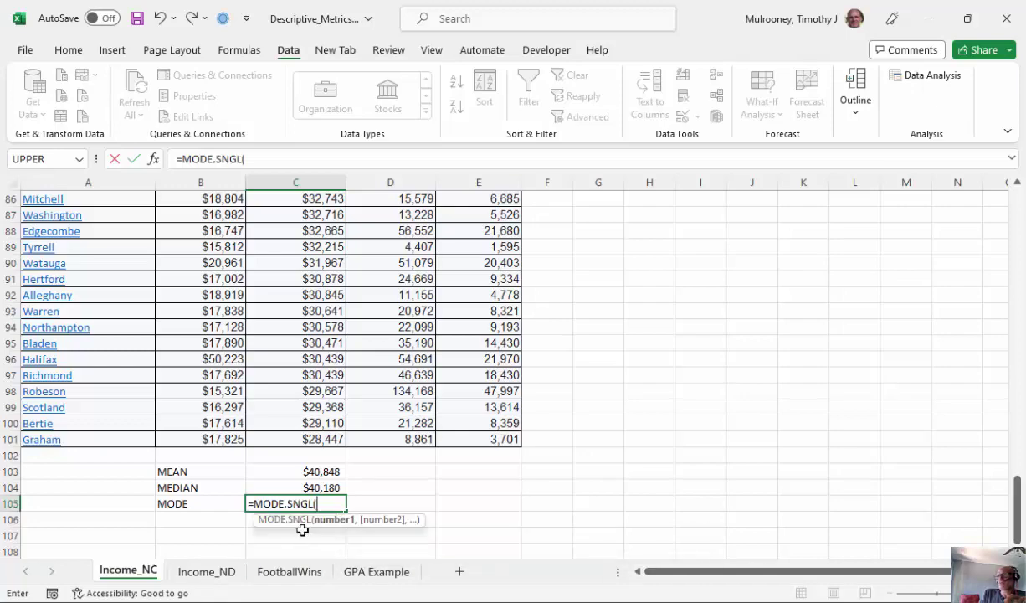
{"action": "left_click_drag", "start_coordinate": [307, 423], "coordinate": [300, 237]}
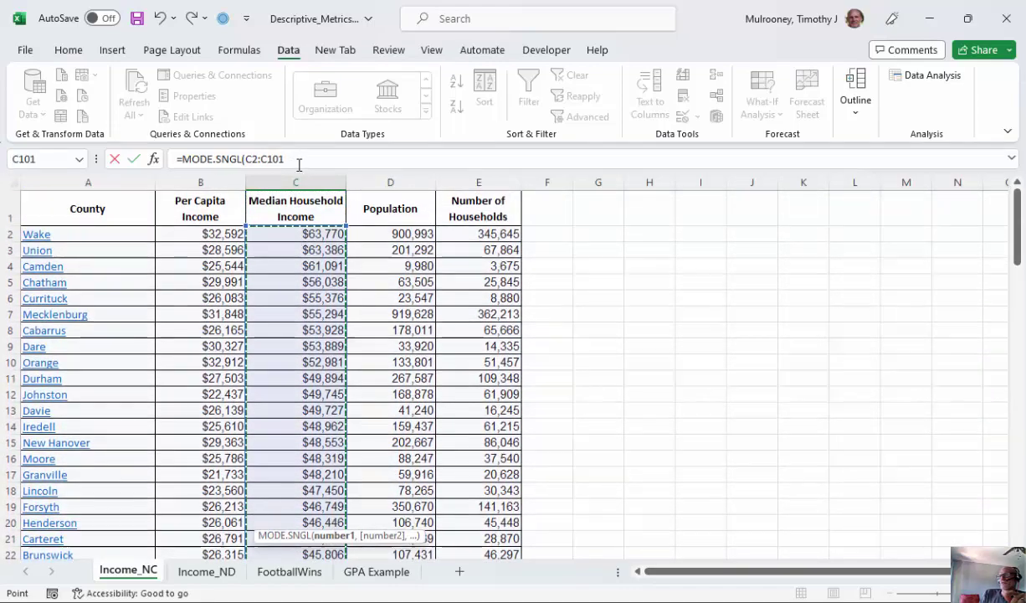
{"action": "left_click", "coordinate": [299, 162]}
{"action": "type", "text": ")"}
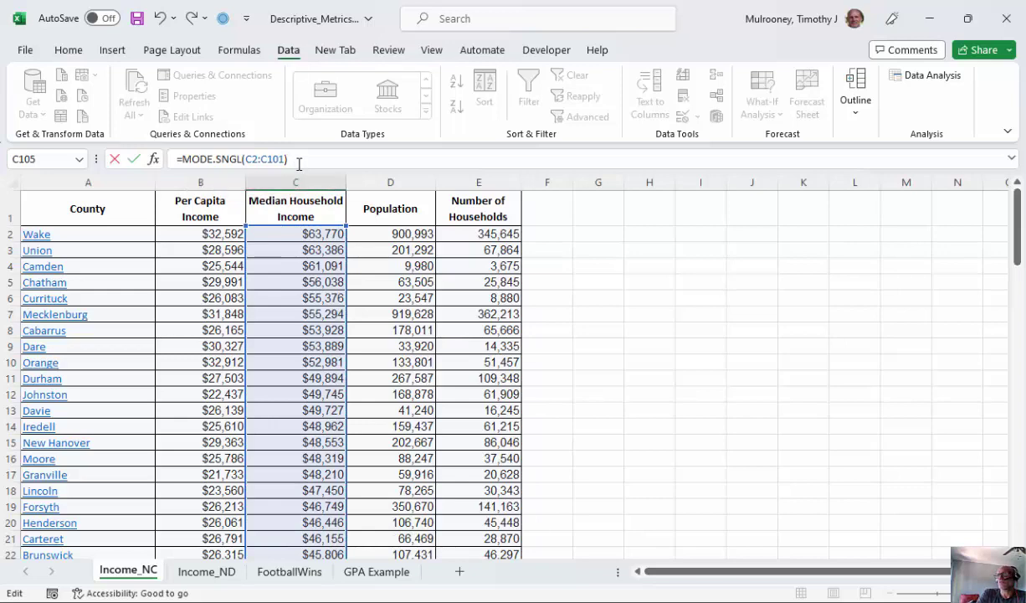
{"action": "key", "text": "Return"}
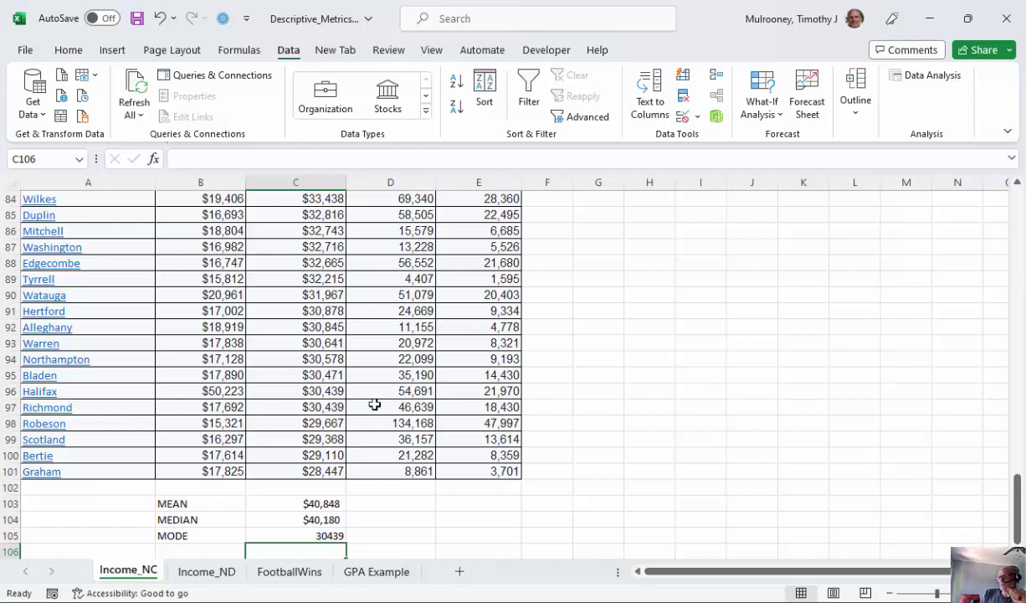
{"action": "left_click", "coordinate": [322, 535]}
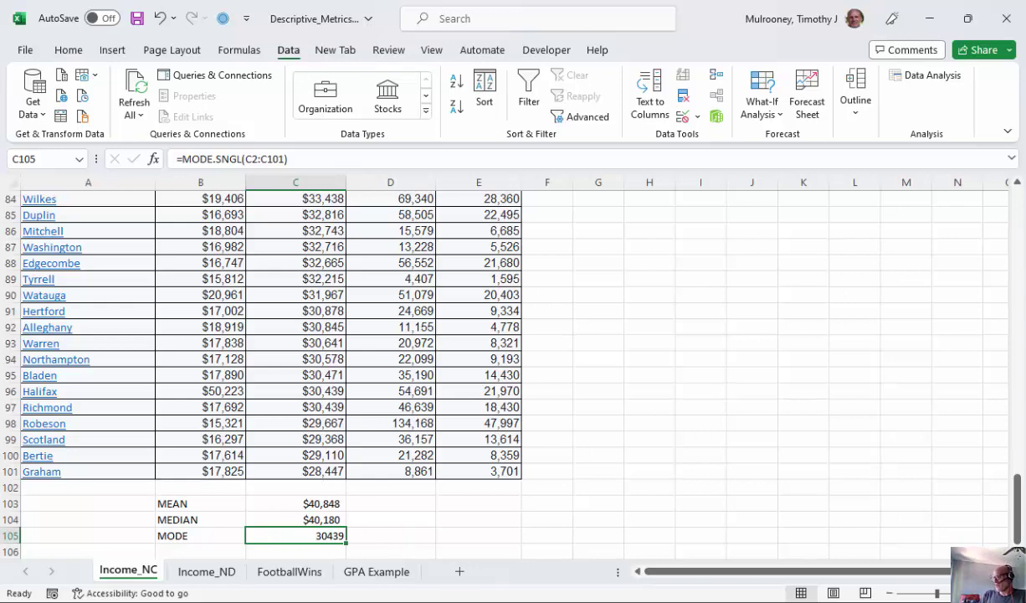
{"action": "left_click", "coordinate": [727, 486]}
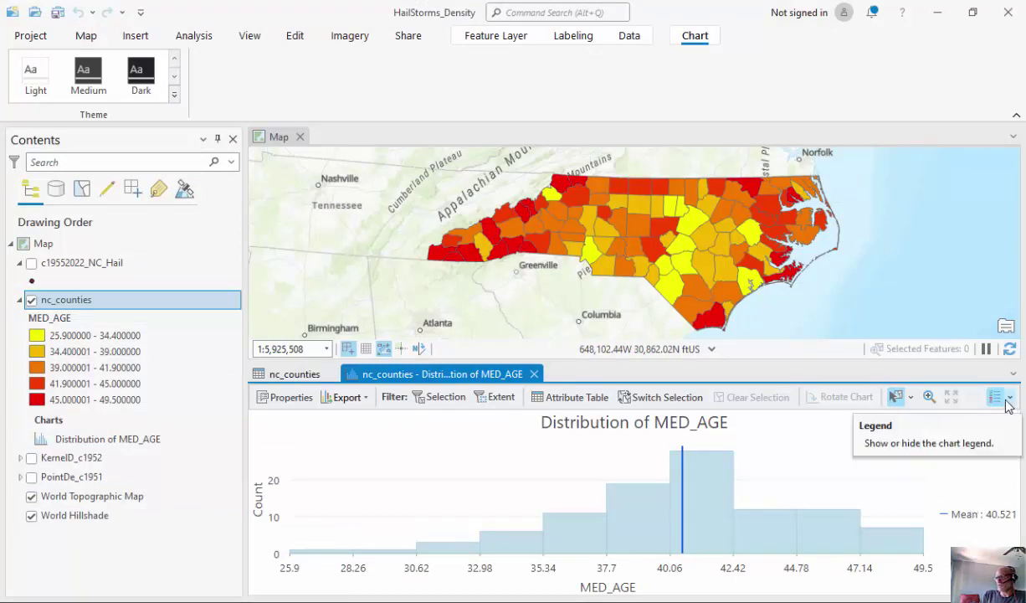
Minimize ArcGIS Pro to bring Excel's Income_NC sheet with its mean, median and mode to the front
{"action": "left_click", "coordinate": [937, 19]}
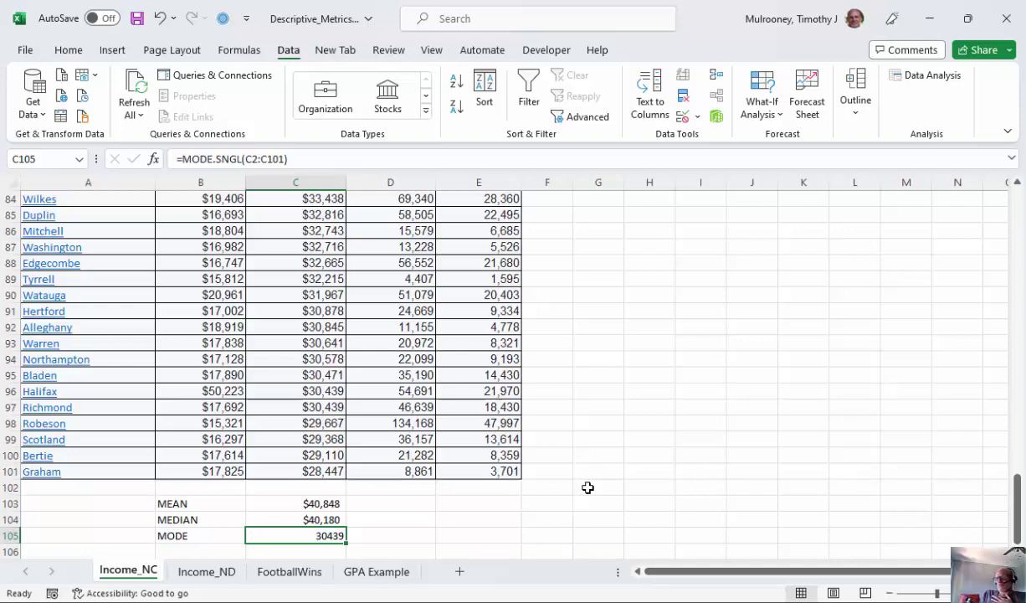
Scroll down the Income_NC sheet, then switch to the GPA Example sheet
{"action": "left_click_drag", "start_coordinate": [1017, 509], "coordinate": [996, 218]}
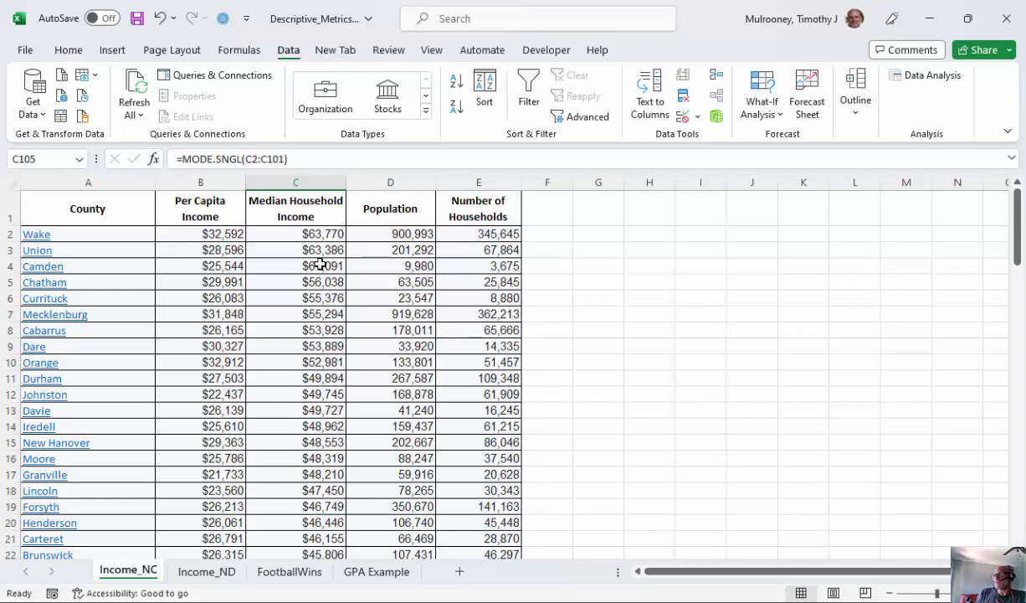
{"action": "scroll", "coordinate": [339, 355], "scroll_direction": "down", "scroll_amount": 20}
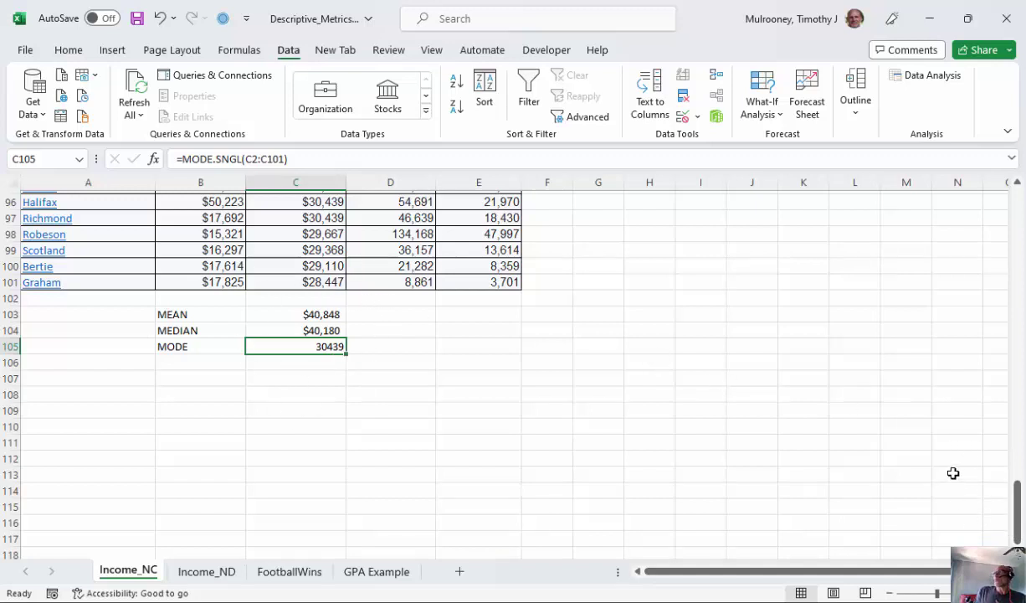
{"action": "left_click", "coordinate": [381, 571]}
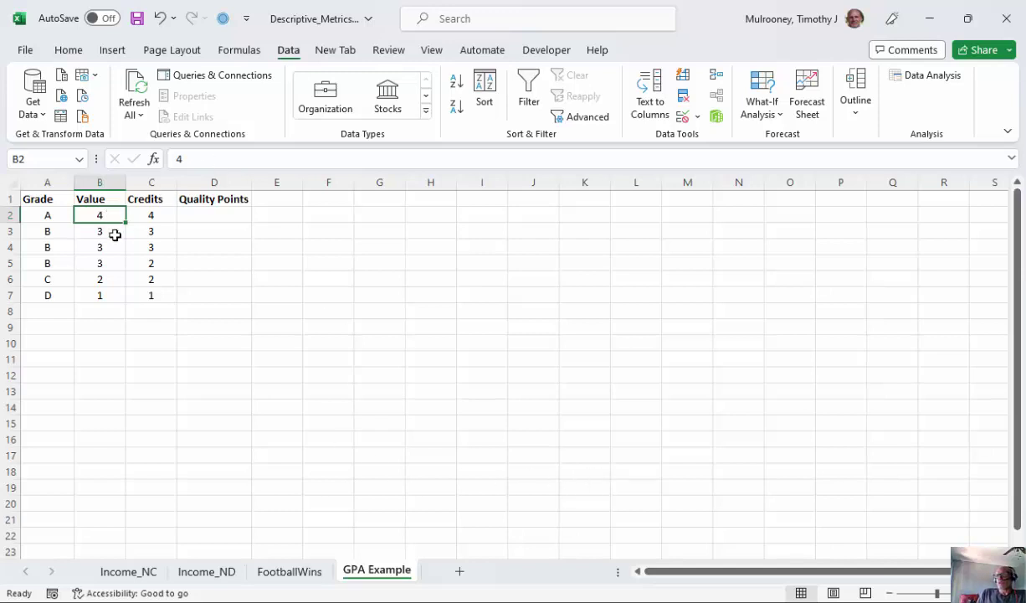
{"action": "left_click_drag", "start_coordinate": [113, 216], "coordinate": [115, 293]}
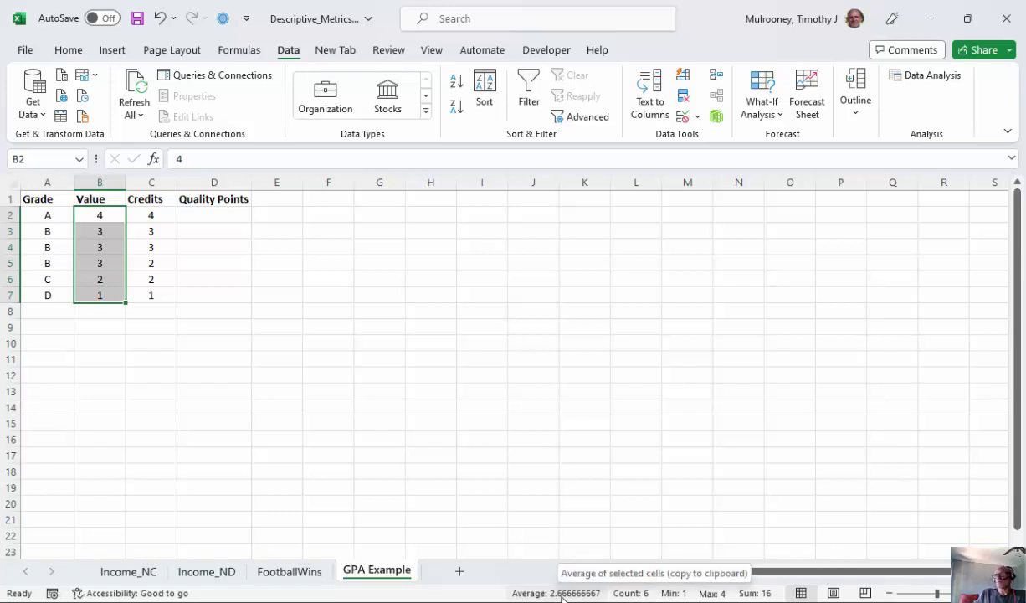
{"action": "left_click", "coordinate": [100, 295]}
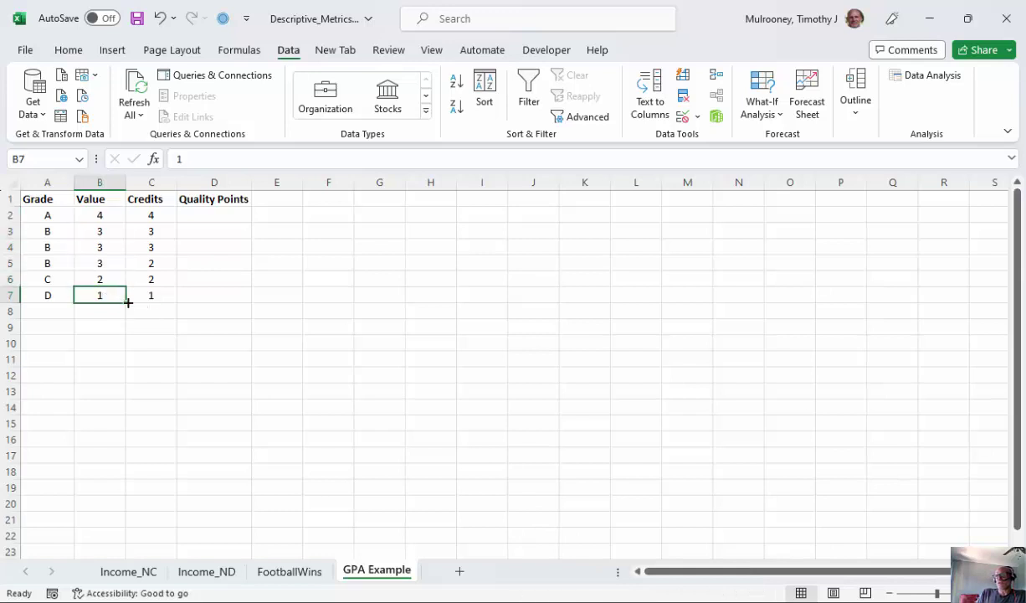
{"action": "left_click", "coordinate": [159, 295]}
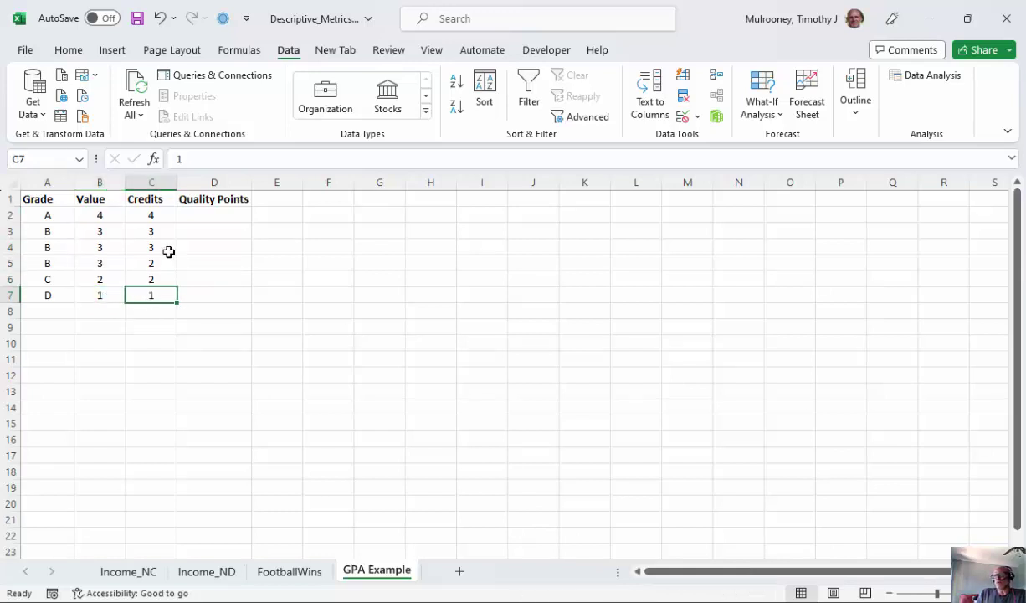
{"action": "left_click", "coordinate": [162, 216]}
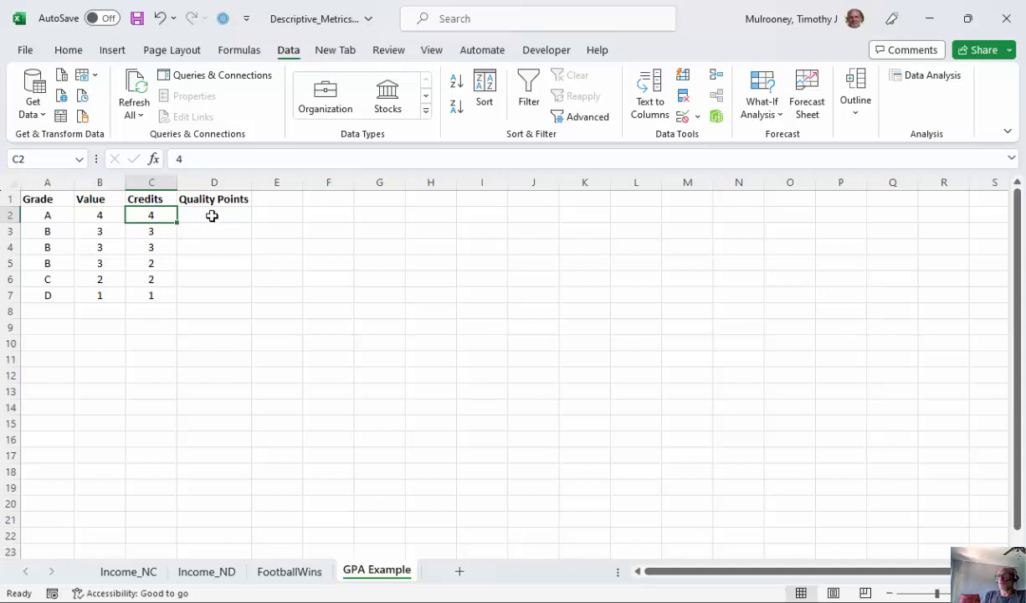
Enter =B2*C2 in D2 and fill it down to D7, giving 16, 9, 9, 6, 4, 1
{"action": "left_click", "coordinate": [216, 214]}
{"action": "type", "text": "="}
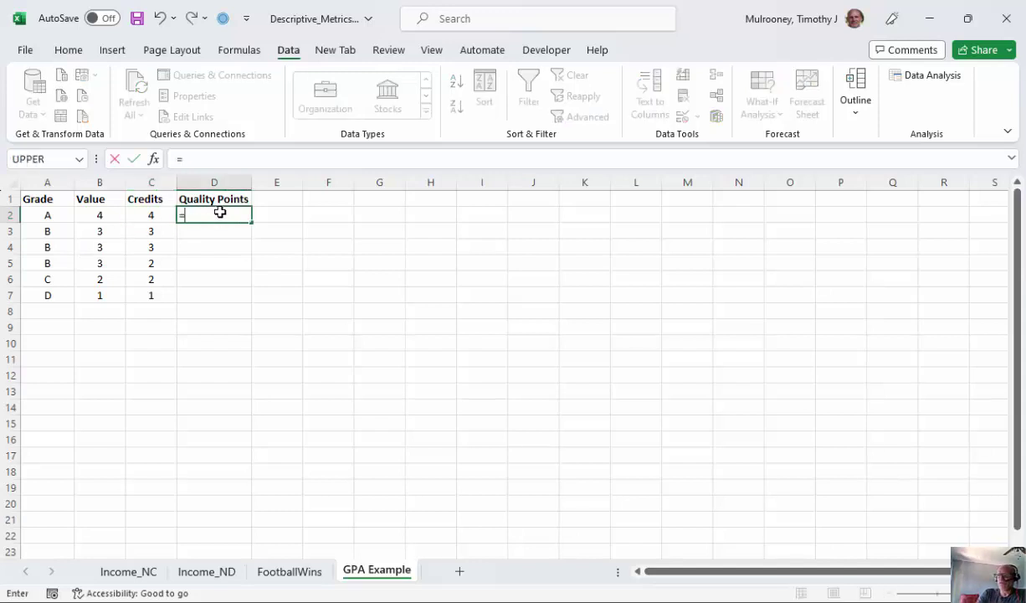
{"action": "left_click", "coordinate": [96, 216]}
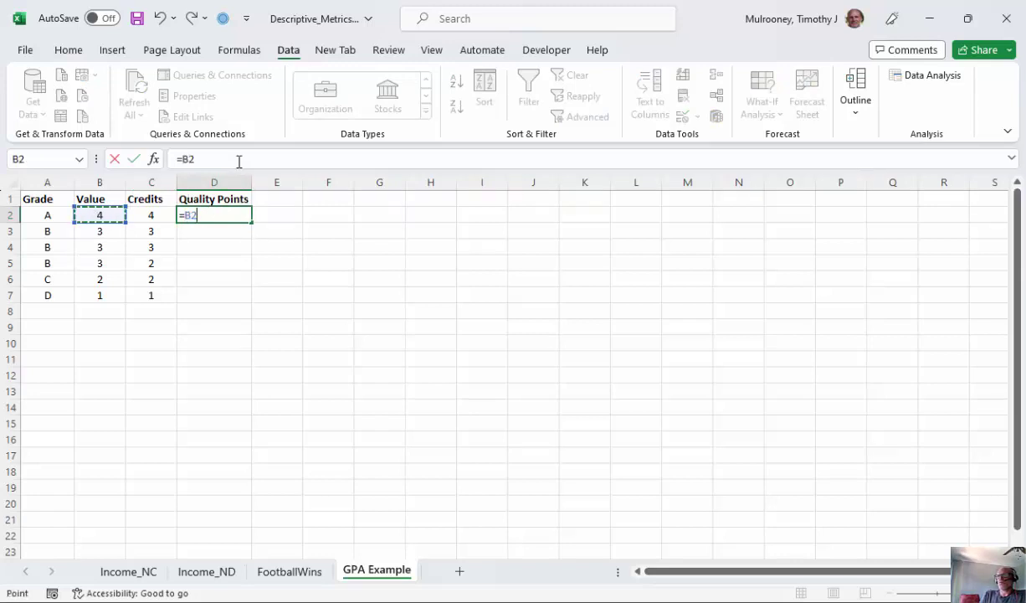
{"action": "left_click", "coordinate": [239, 162]}
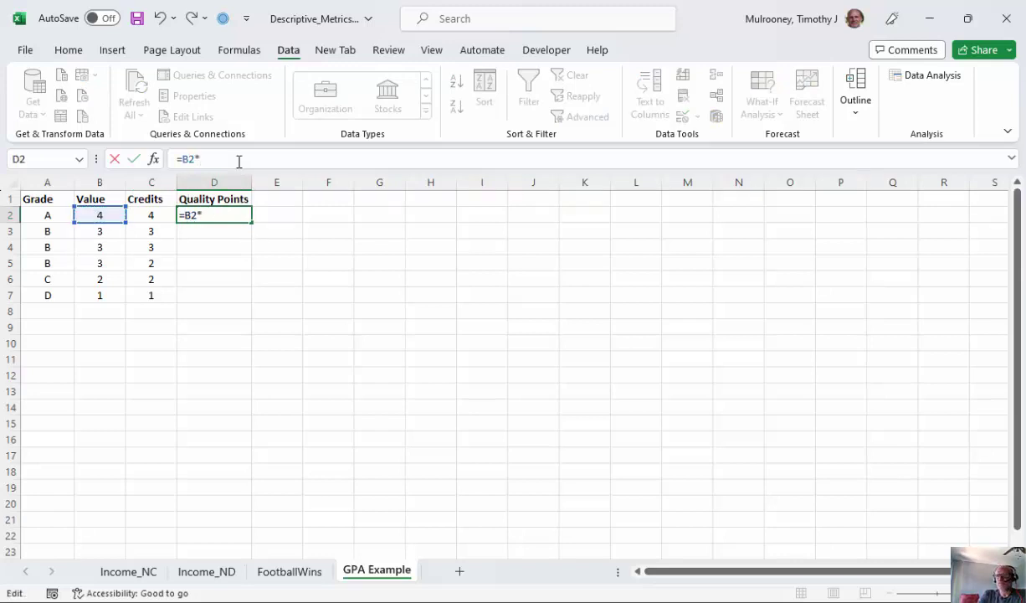
{"action": "left_click", "coordinate": [149, 215]}
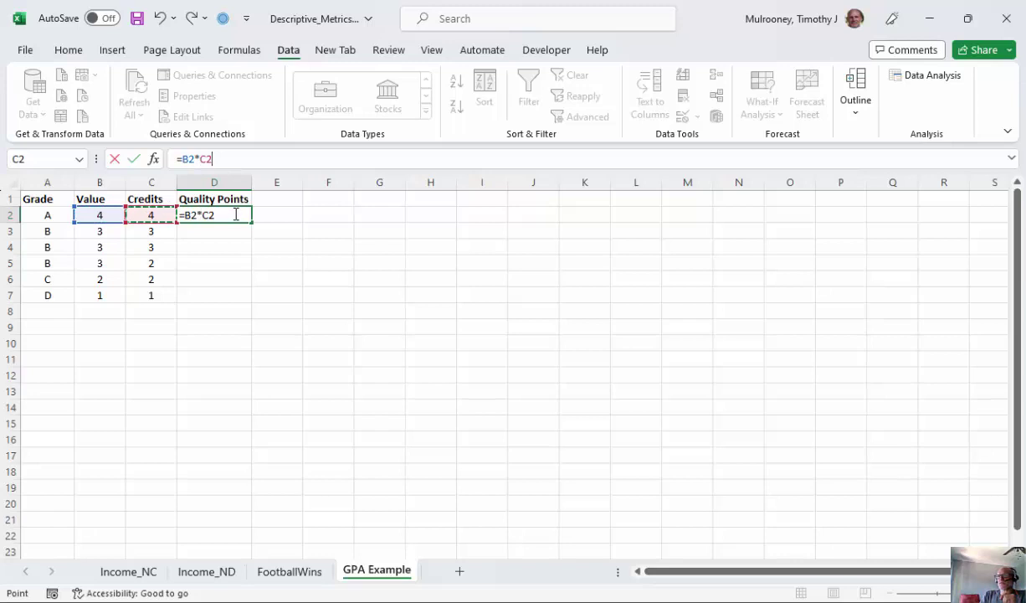
{"action": "key", "text": "ctrl+Return"}
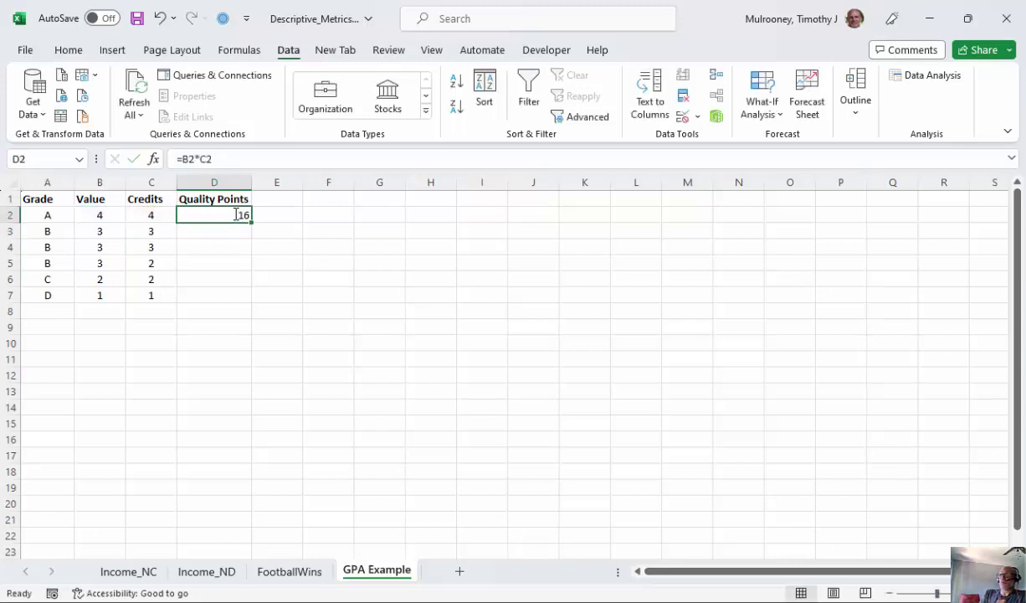
{"action": "left_click_drag", "start_coordinate": [253, 225], "coordinate": [247, 304]}
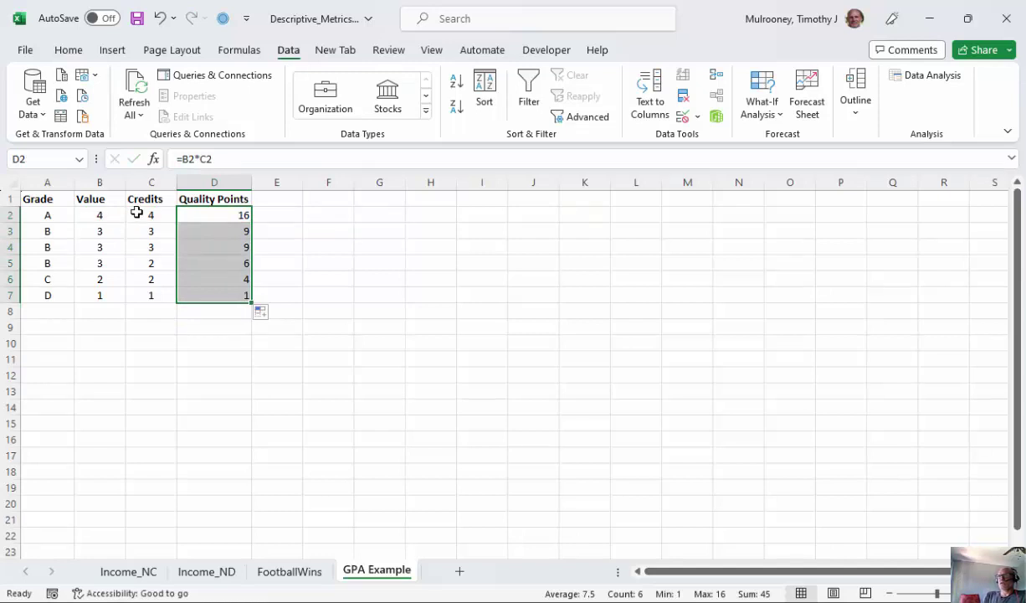
Check the D7 formula and select the Credits values C2:C7 to see their sum
{"action": "left_click", "coordinate": [219, 293]}
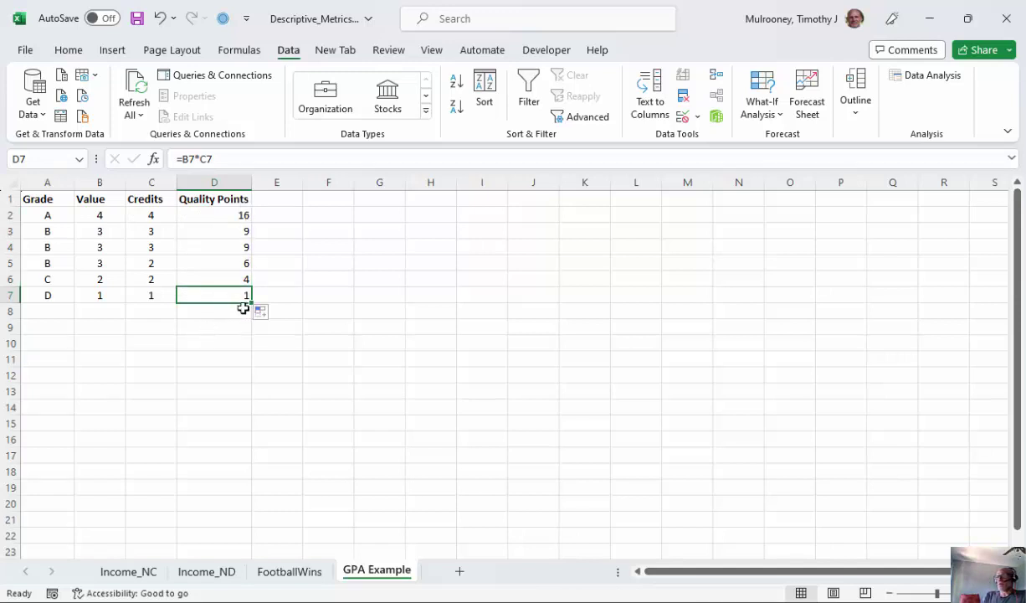
{"action": "left_click", "coordinate": [140, 310]}
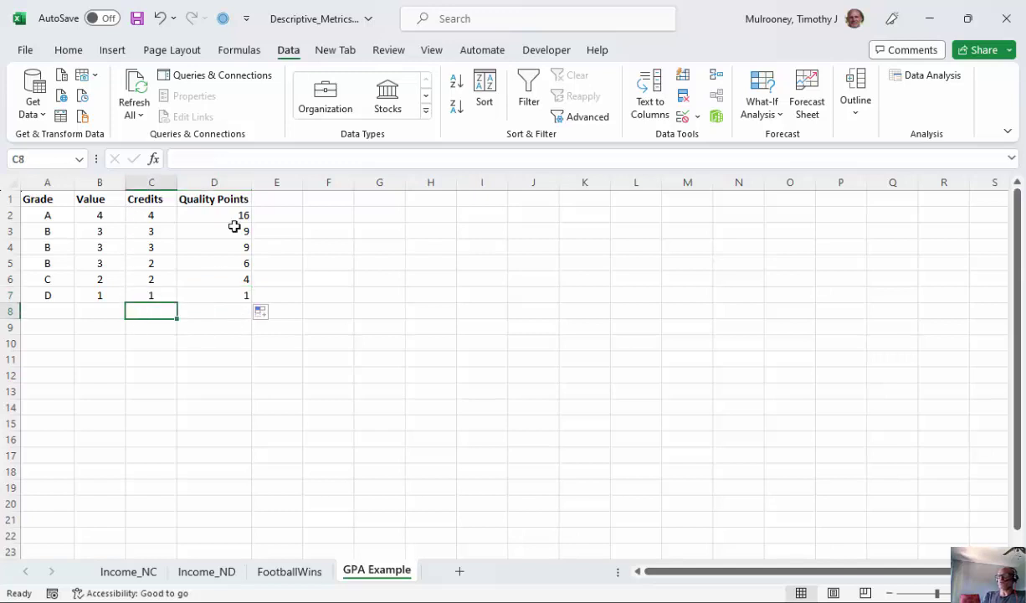
{"action": "left_click_drag", "start_coordinate": [152, 216], "coordinate": [151, 295]}
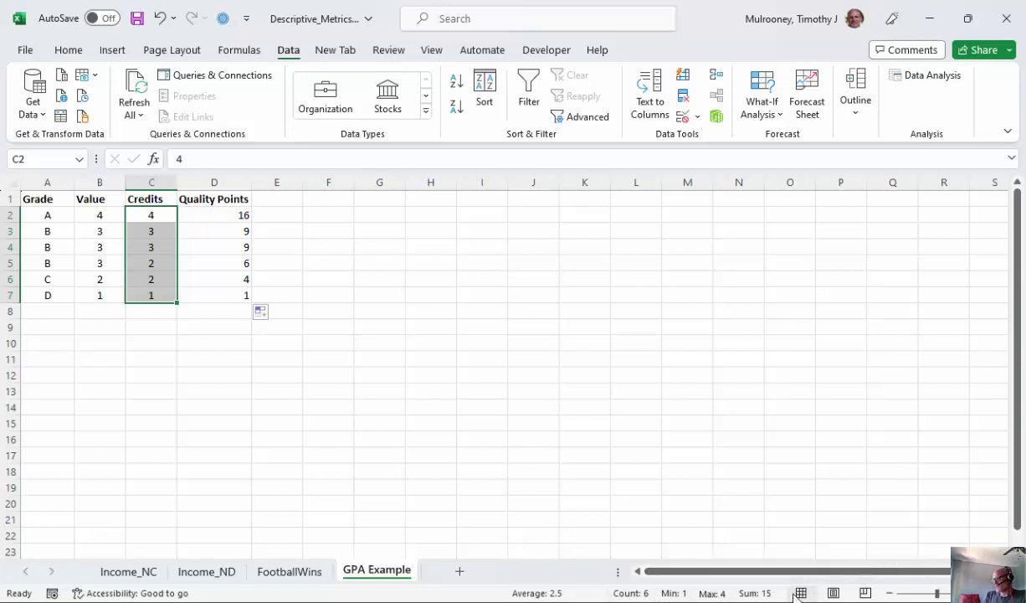
{"action": "left_click", "coordinate": [152, 315]}
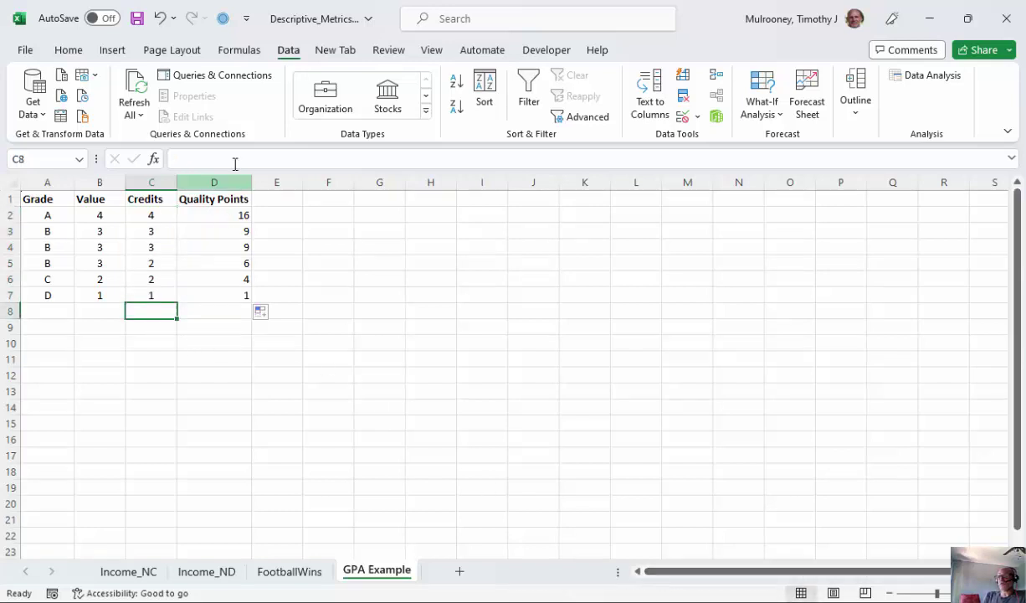
Total the Credits in C8 with =SUM(C2:C7), giving 15, then check the Quality Points sum
{"action": "left_click", "coordinate": [232, 159]}
{"action": "type", "text": "="}
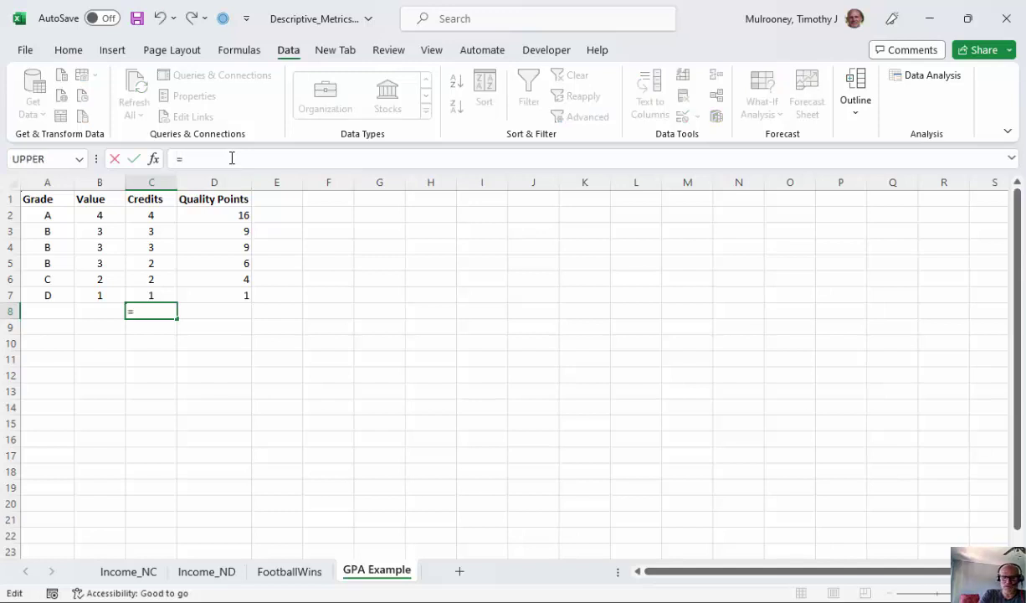
{"action": "type", "text": "SUM("}
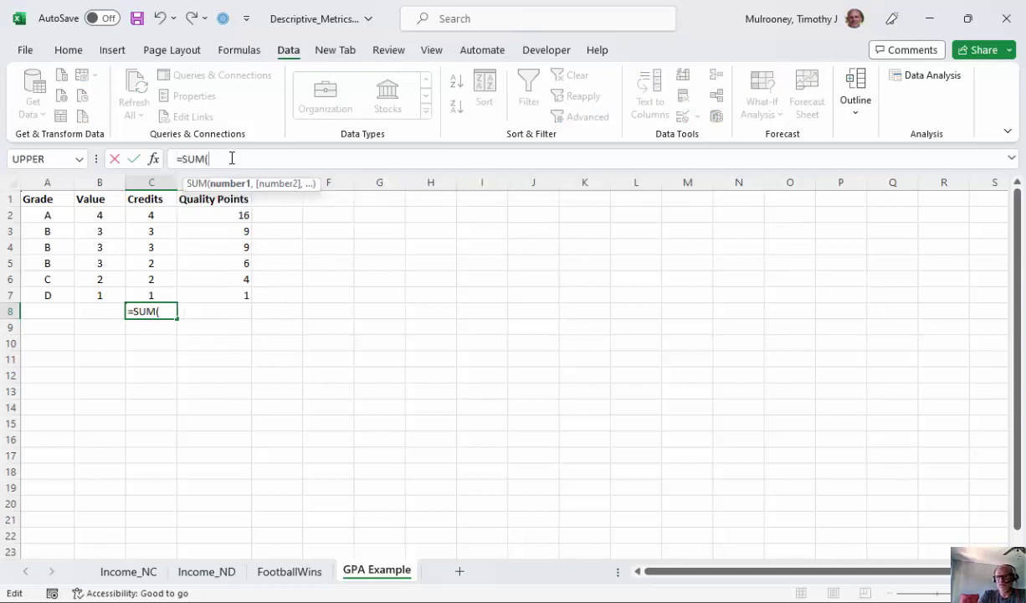
{"action": "left_click_drag", "start_coordinate": [152, 215], "coordinate": [153, 294]}
{"action": "left_click", "coordinate": [259, 157]}
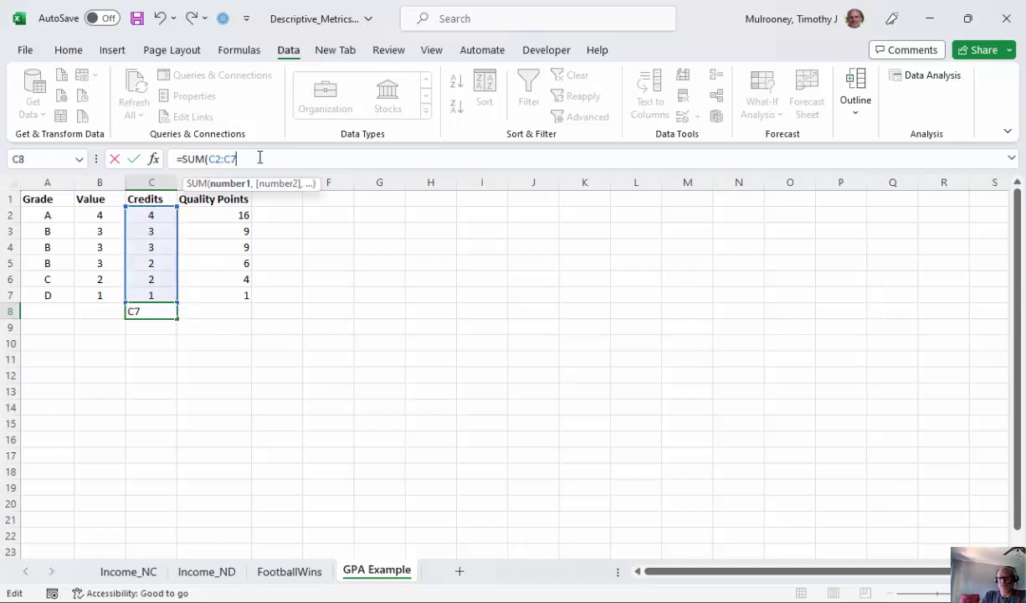
{"action": "type", "text": ")"}
{"action": "key", "text": "Return"}
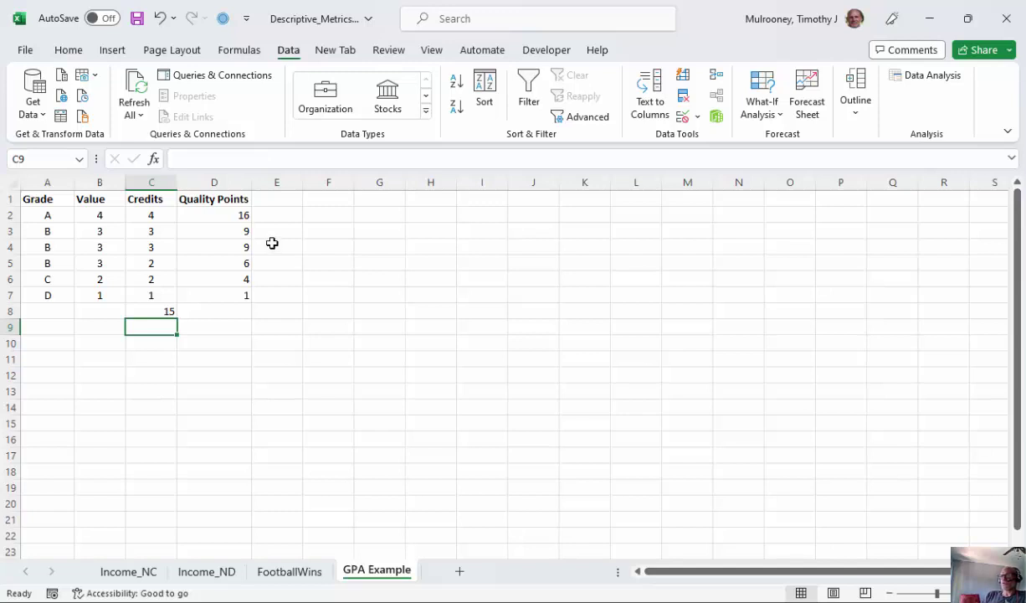
{"action": "left_click_drag", "start_coordinate": [228, 215], "coordinate": [223, 297]}
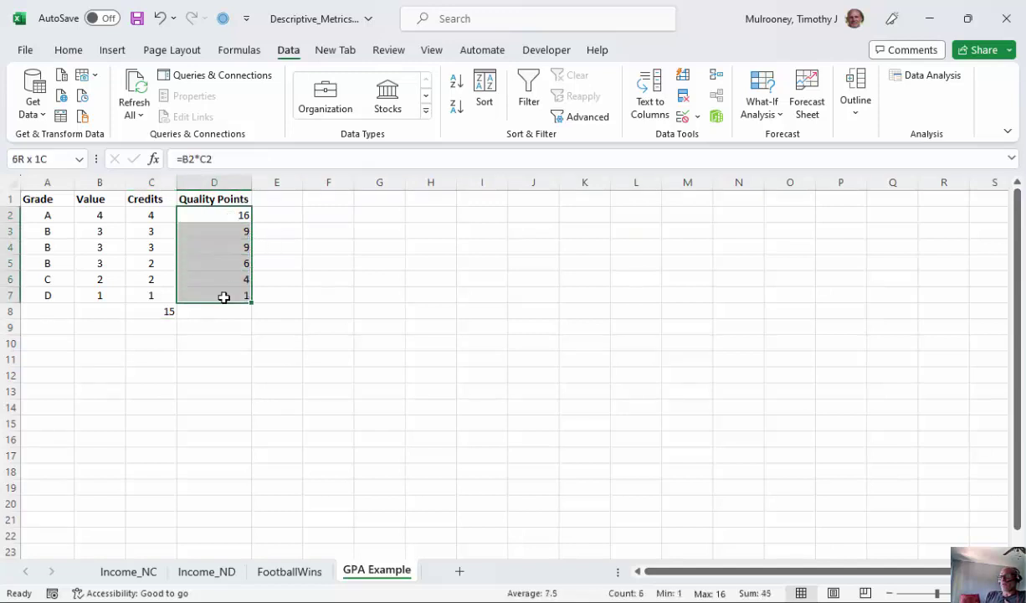
{"action": "left_click", "coordinate": [152, 311]}
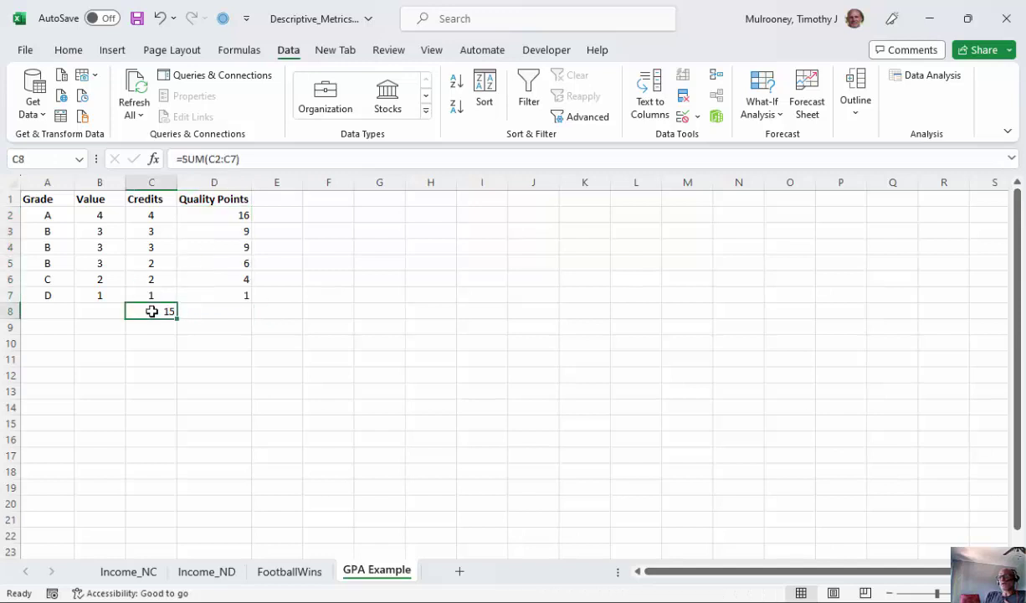
Enter =SUM(D2:D7)/C8 in D8, returning a credit-weighted average of 3
{"action": "left_click", "coordinate": [222, 309]}
{"action": "left_click", "coordinate": [237, 159]}
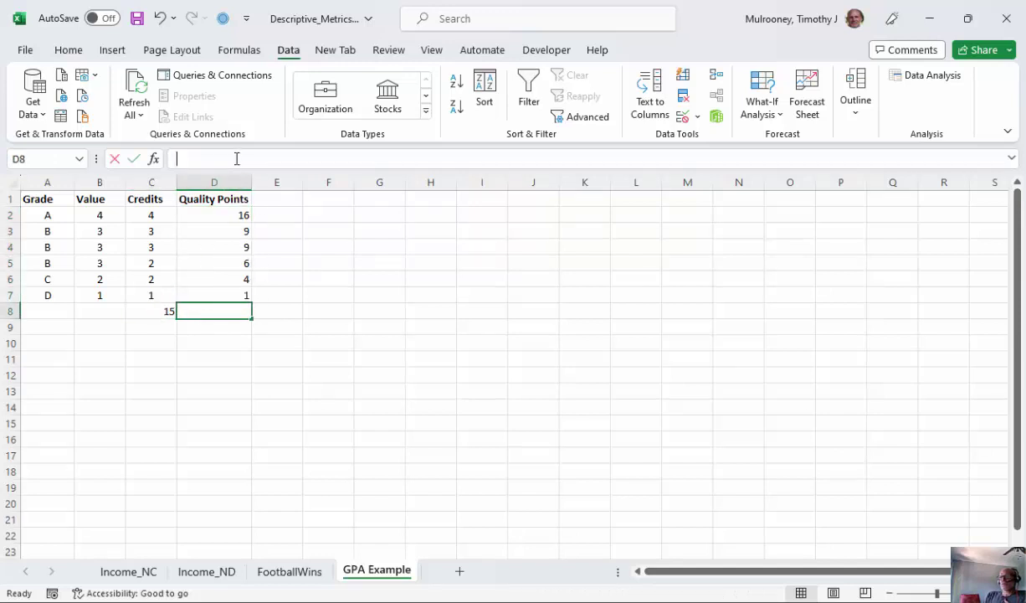
{"action": "type", "text": "="}
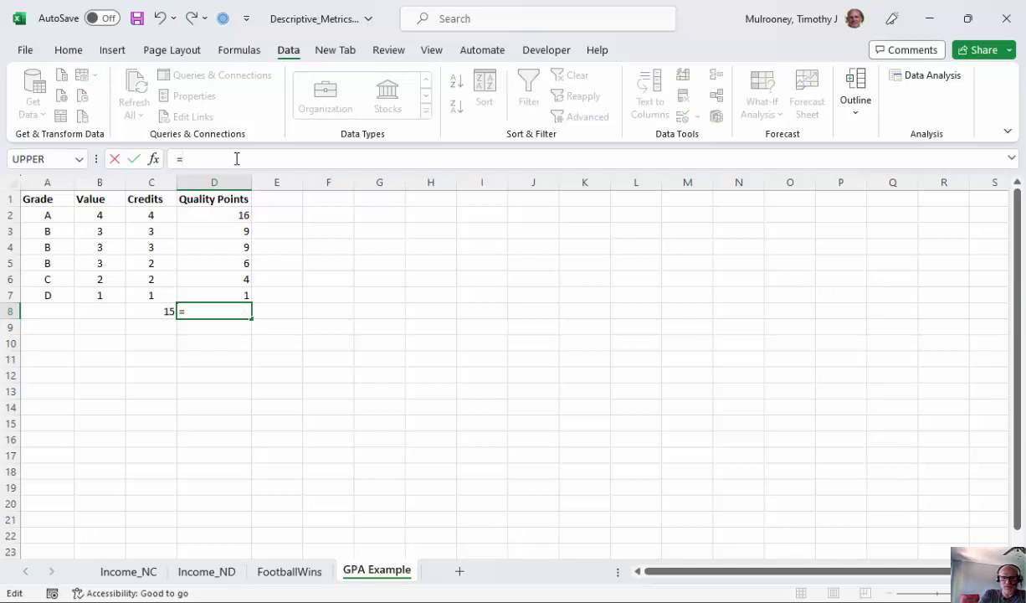
{"action": "type", "text": "SUM("}
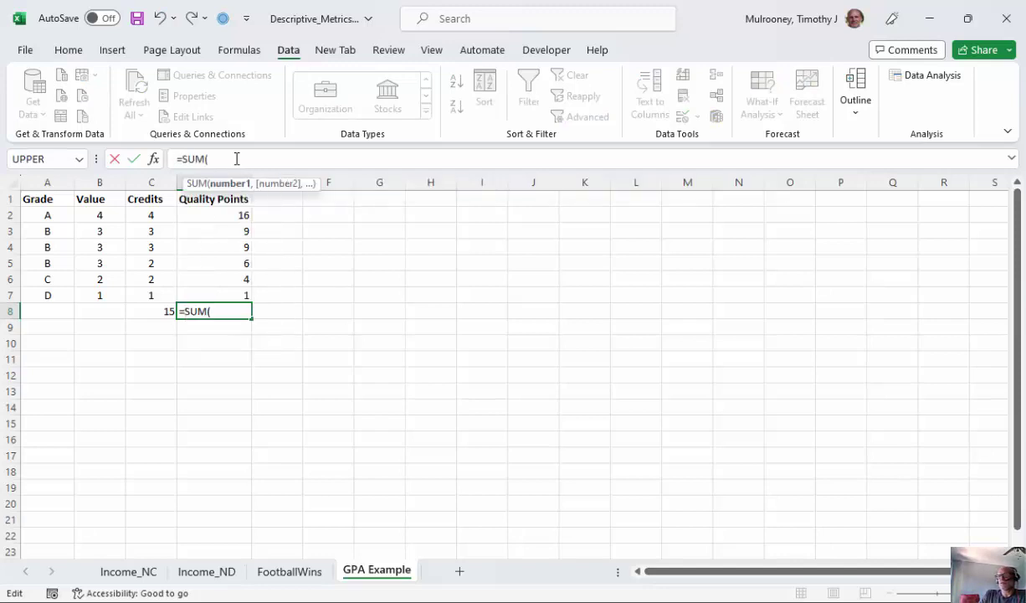
{"action": "left_click_drag", "start_coordinate": [242, 215], "coordinate": [237, 290]}
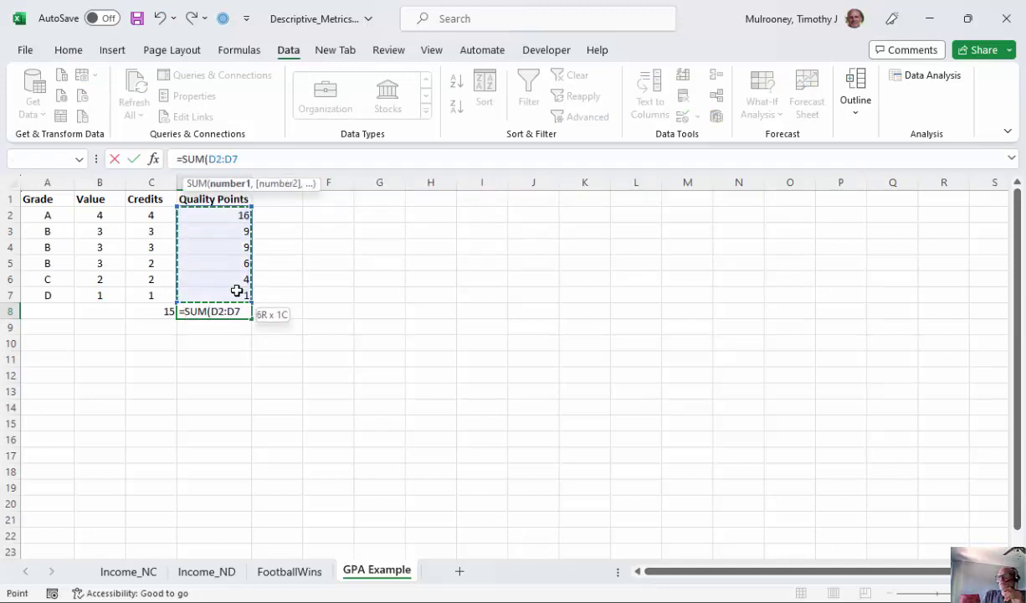
{"action": "type", "text": ")"}
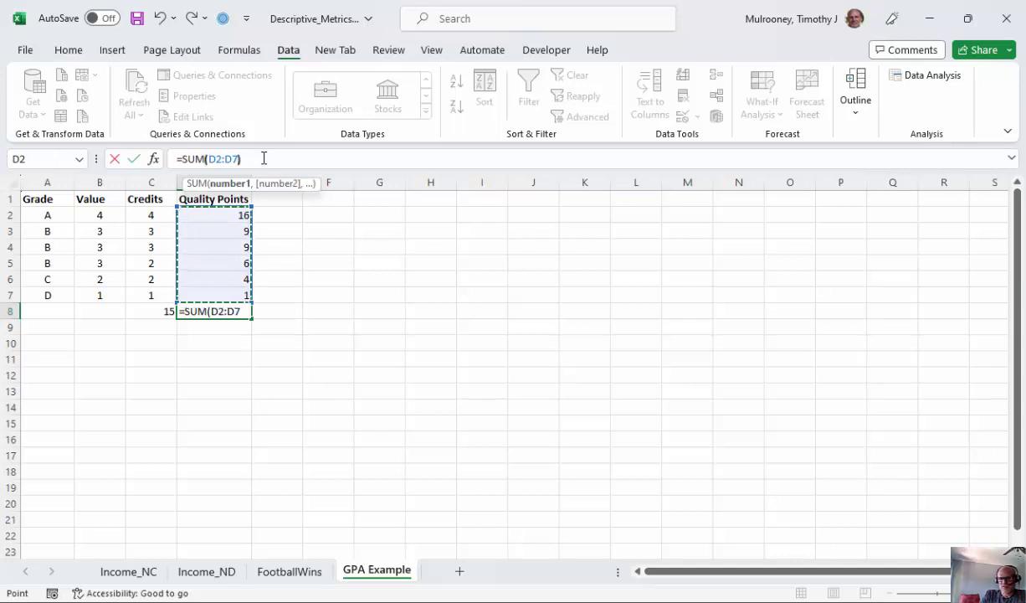
{"action": "type", "text": "/"}
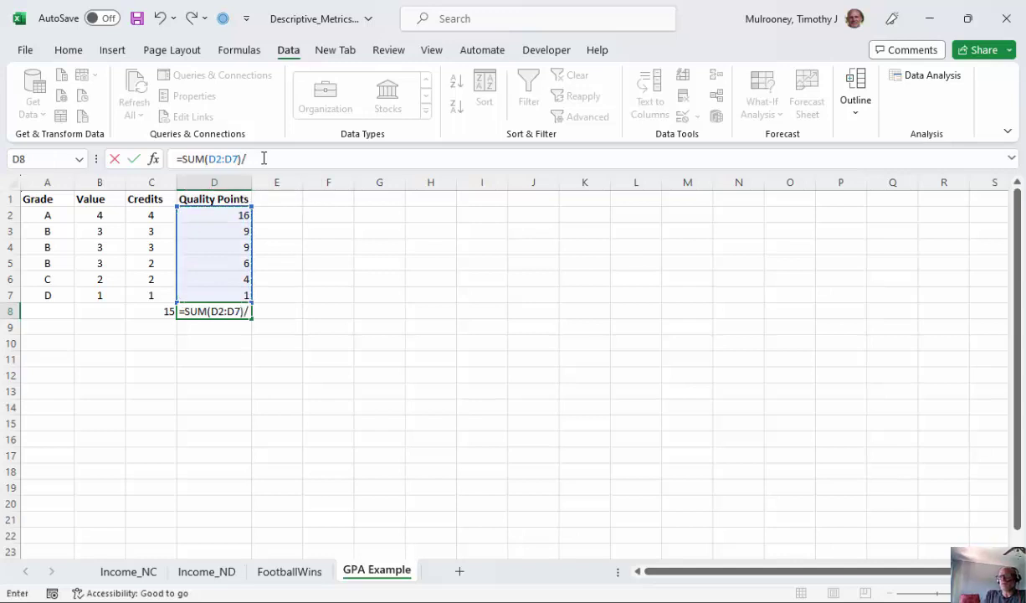
{"action": "left_click", "coordinate": [159, 312]}
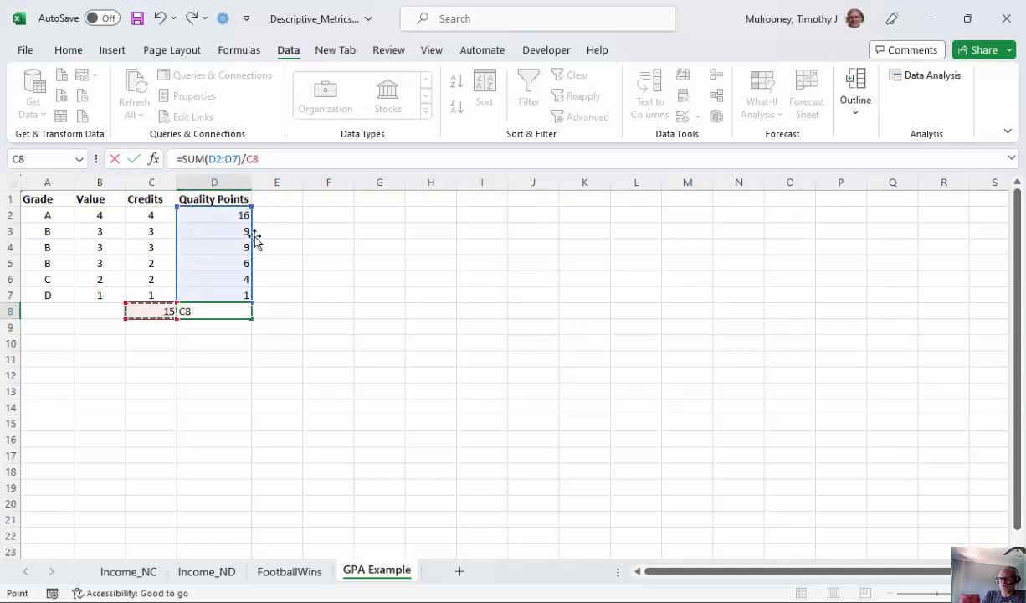
{"action": "key", "text": "Return"}
{"action": "key", "text": "Up"}
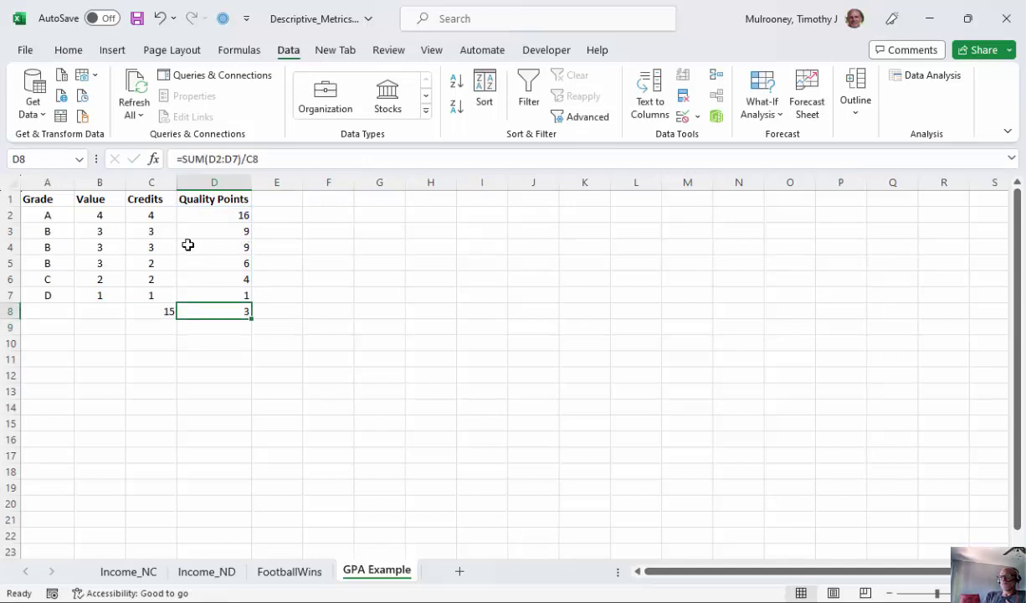
Test the average by changing the D grade's credits in C7 to 2, then restoring 1
{"action": "left_click", "coordinate": [150, 292]}
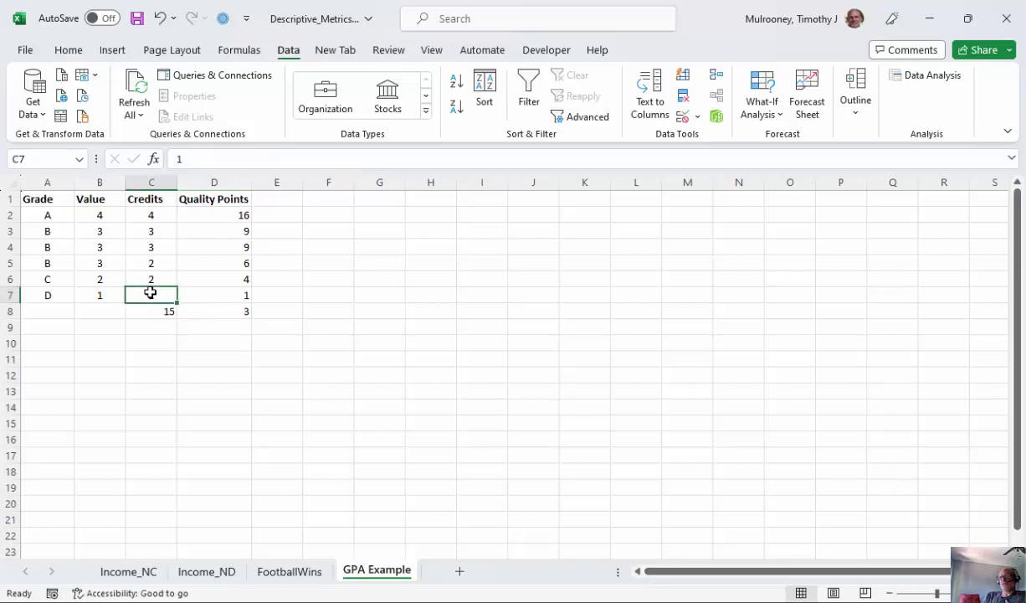
{"action": "type", "text": "2"}
{"action": "key", "text": "Return"}
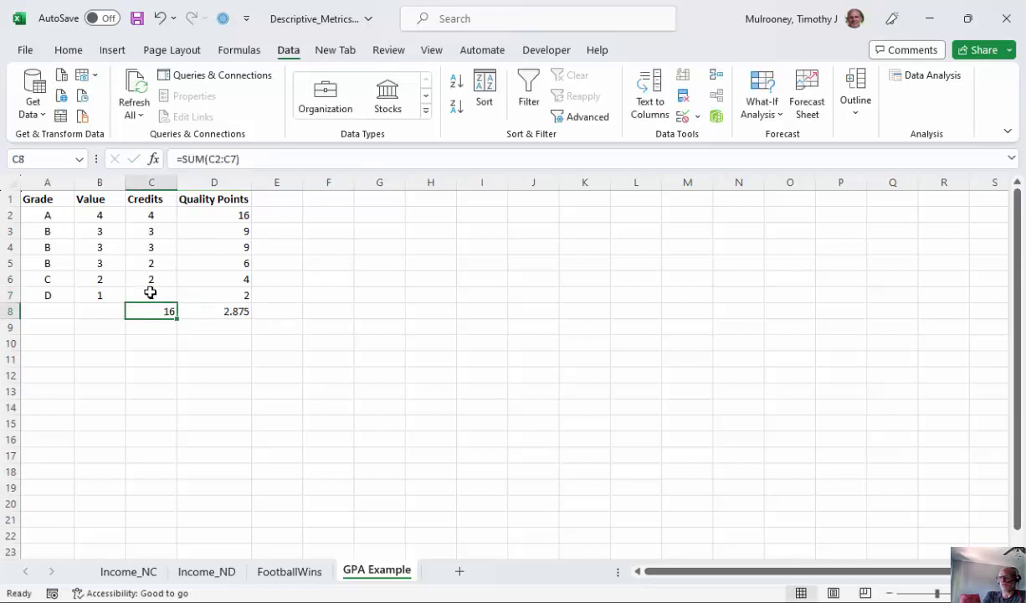
{"action": "left_click", "coordinate": [149, 292]}
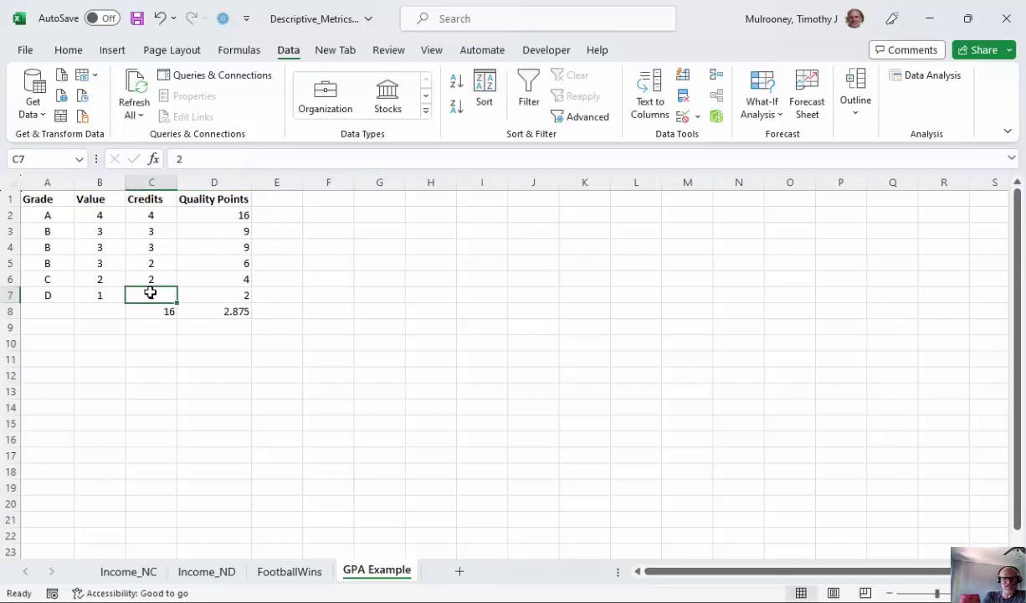
{"action": "type", "text": "1"}
{"action": "key", "text": "Return"}
{"action": "key", "text": "Up"}
{"action": "key", "text": "Up"}
{"action": "key", "text": "Up"}
{"action": "key", "text": "Up"}
{"action": "key", "text": "Up"}
{"action": "key", "text": "Up"}
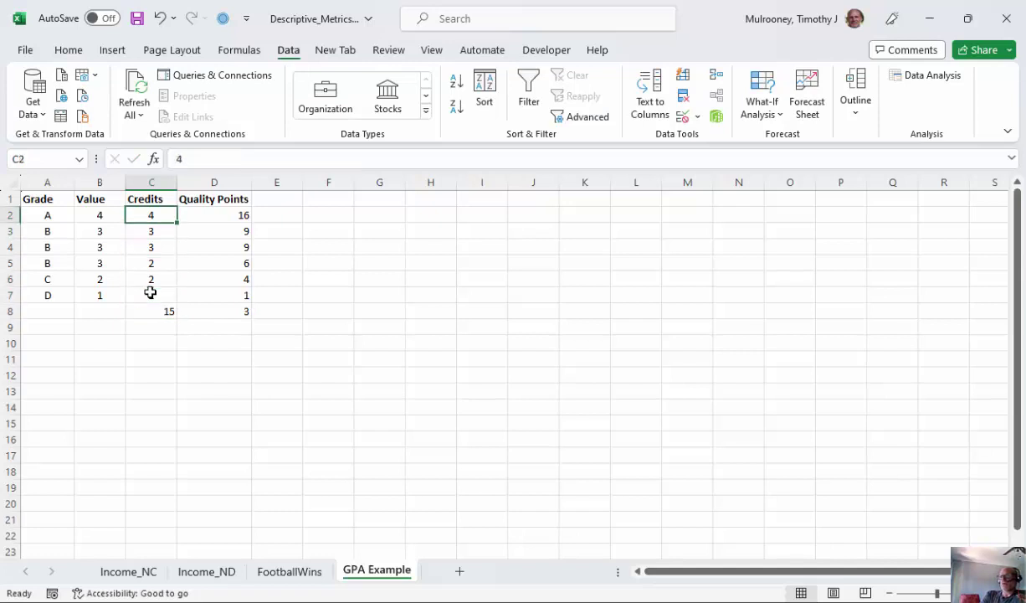
{"action": "key", "text": "Right"}
{"action": "key", "text": "Down"}
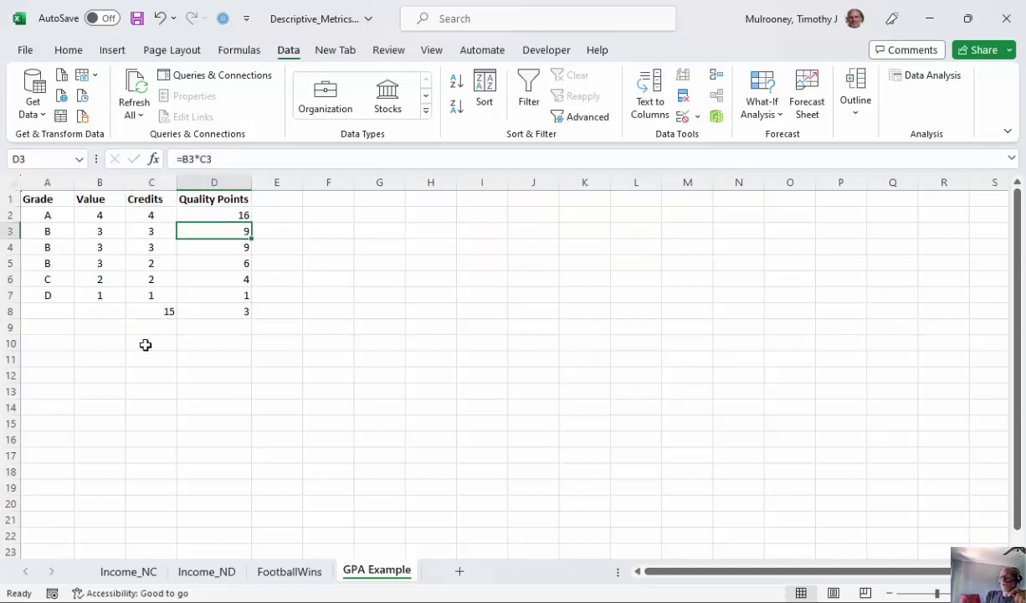
{"action": "left_click", "coordinate": [225, 312]}
{"action": "left_click", "coordinate": [225, 311]}
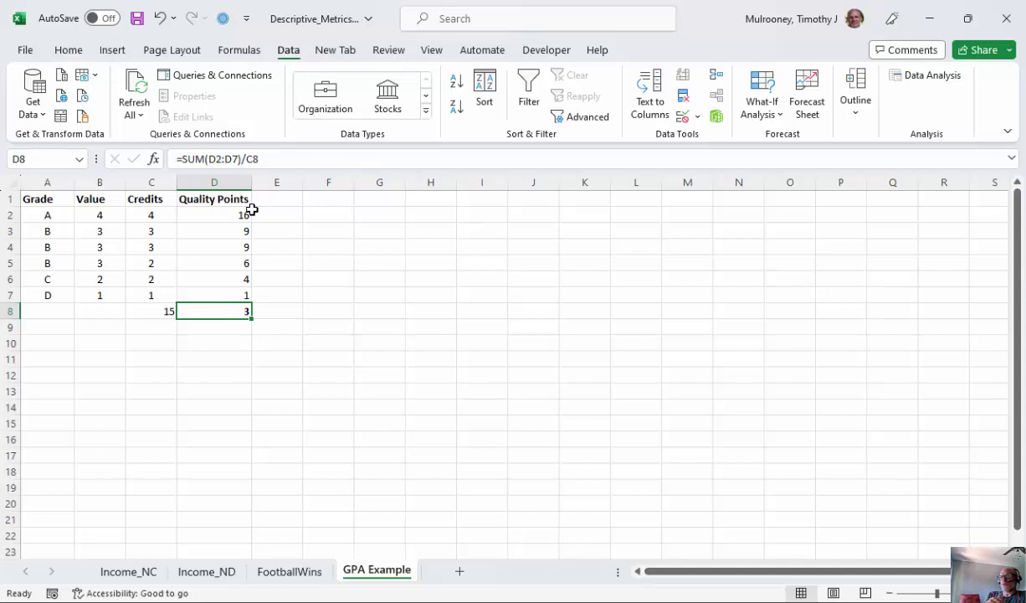
{"action": "left_click", "coordinate": [166, 311]}
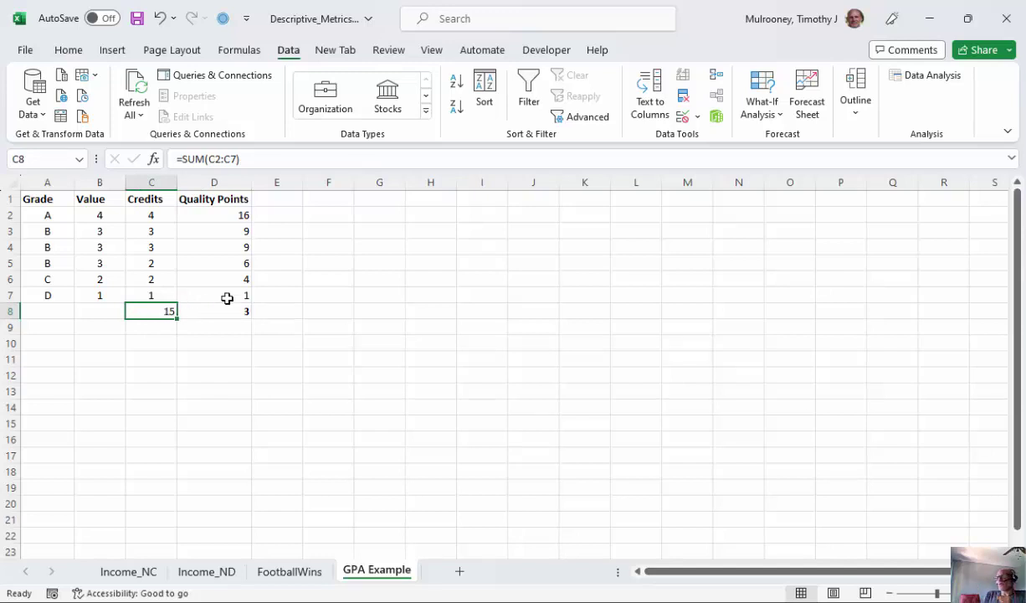
{"action": "left_click", "coordinate": [339, 214]}
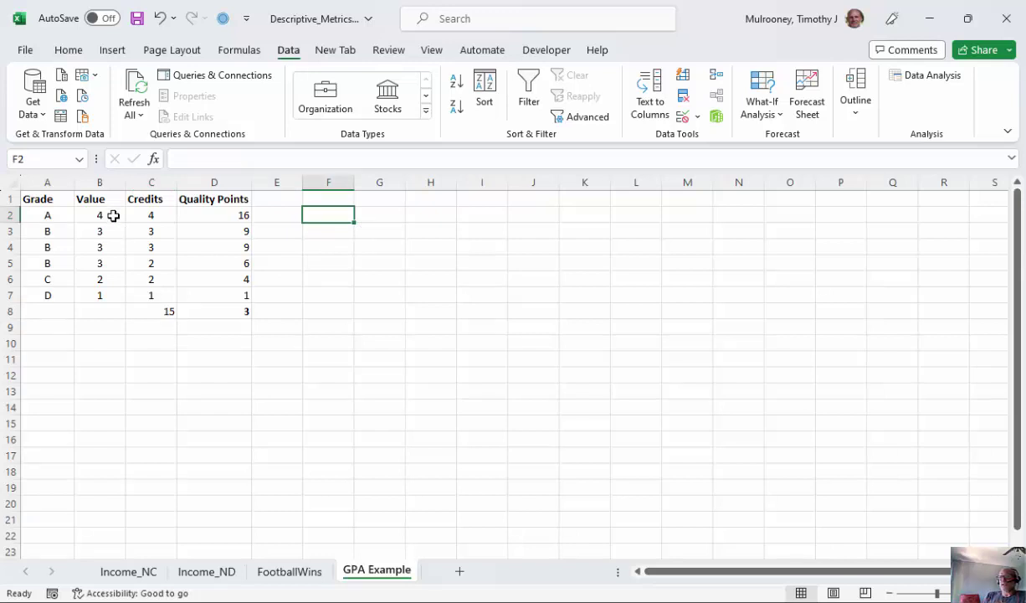
{"action": "left_click", "coordinate": [111, 215]}
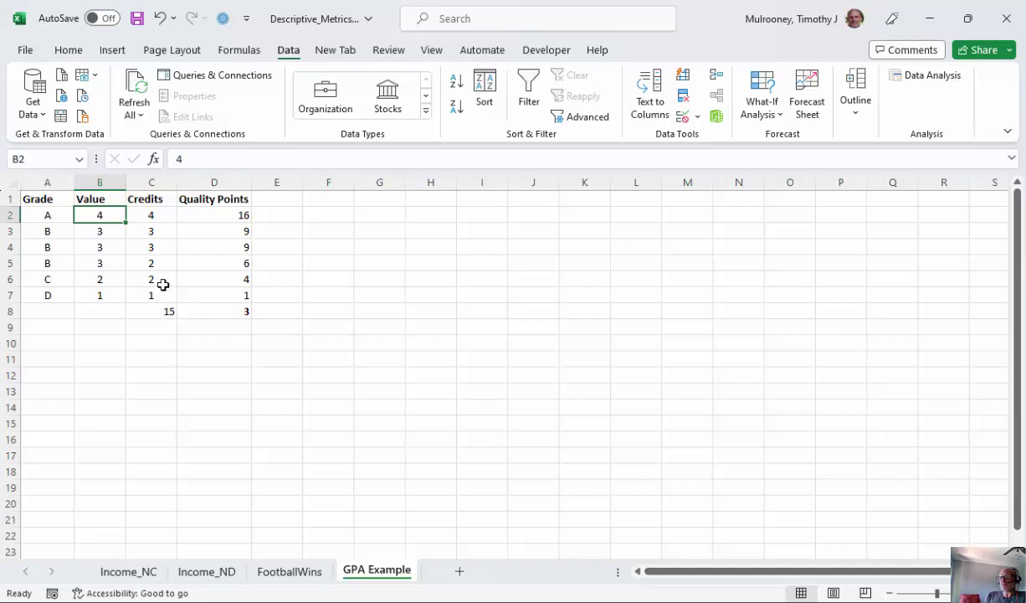
{"action": "left_click", "coordinate": [154, 296]}
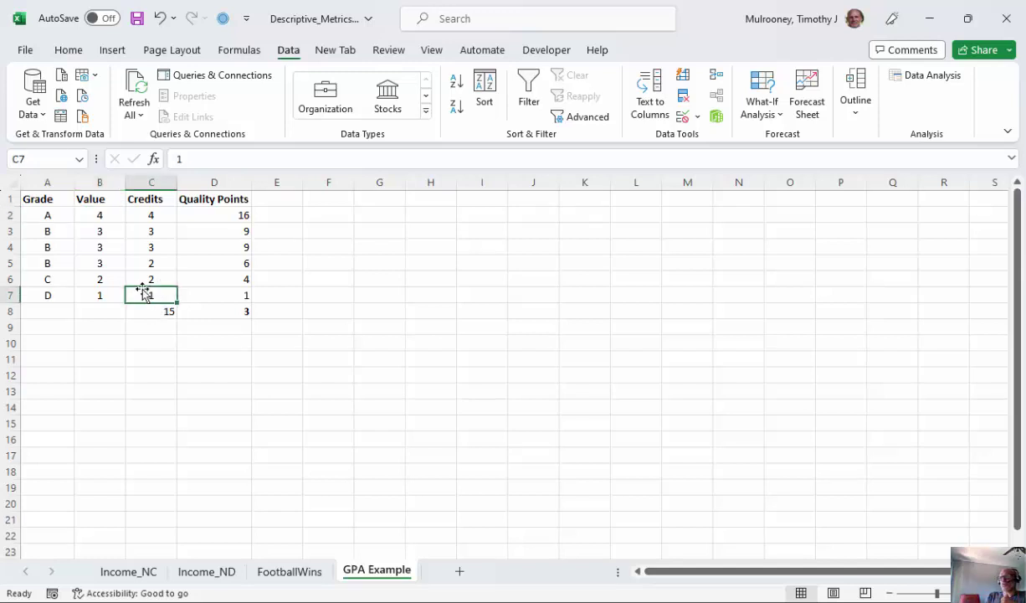
{"action": "left_click", "coordinate": [169, 215]}
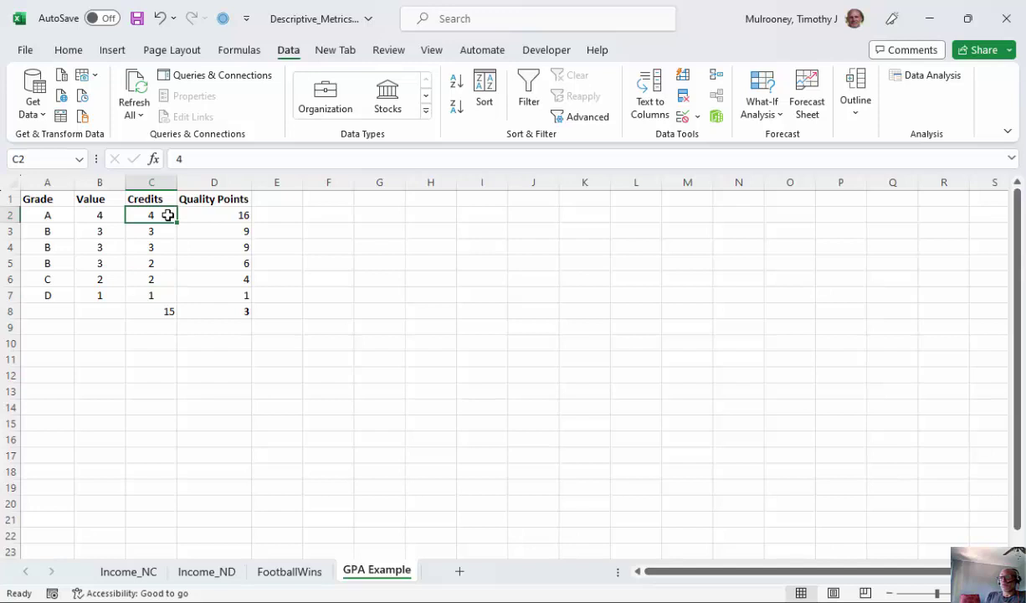
{"action": "left_click", "coordinate": [102, 210]}
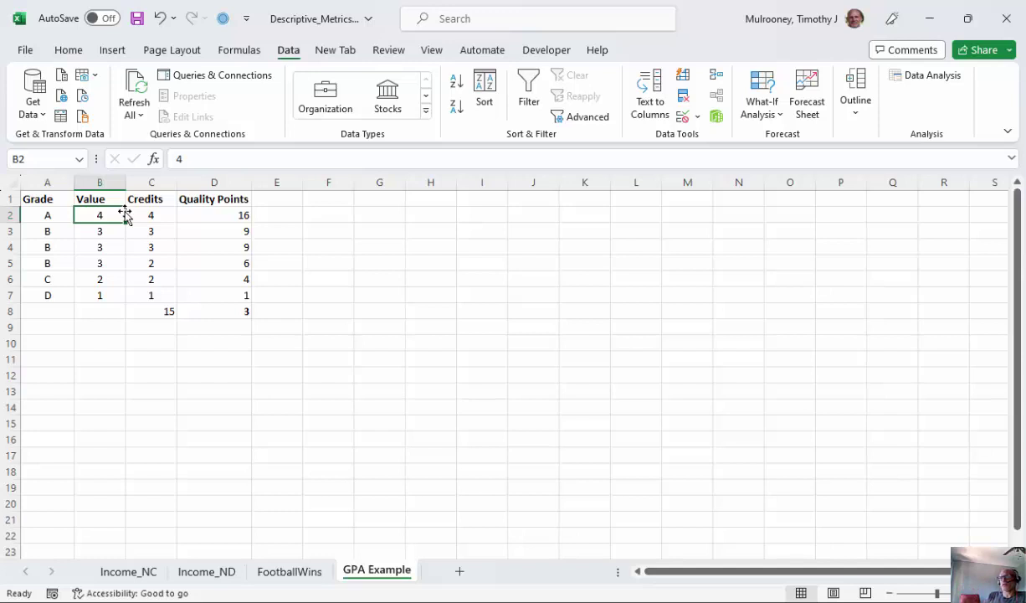
{"action": "left_click", "coordinate": [117, 233]}
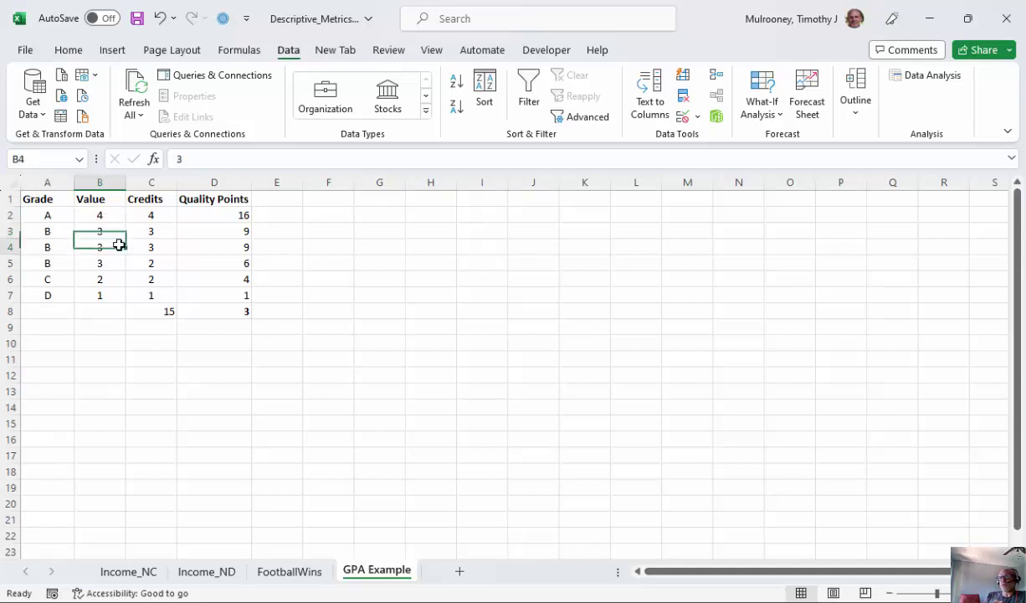
{"action": "left_click", "coordinate": [118, 246]}
{"action": "left_click", "coordinate": [113, 260]}
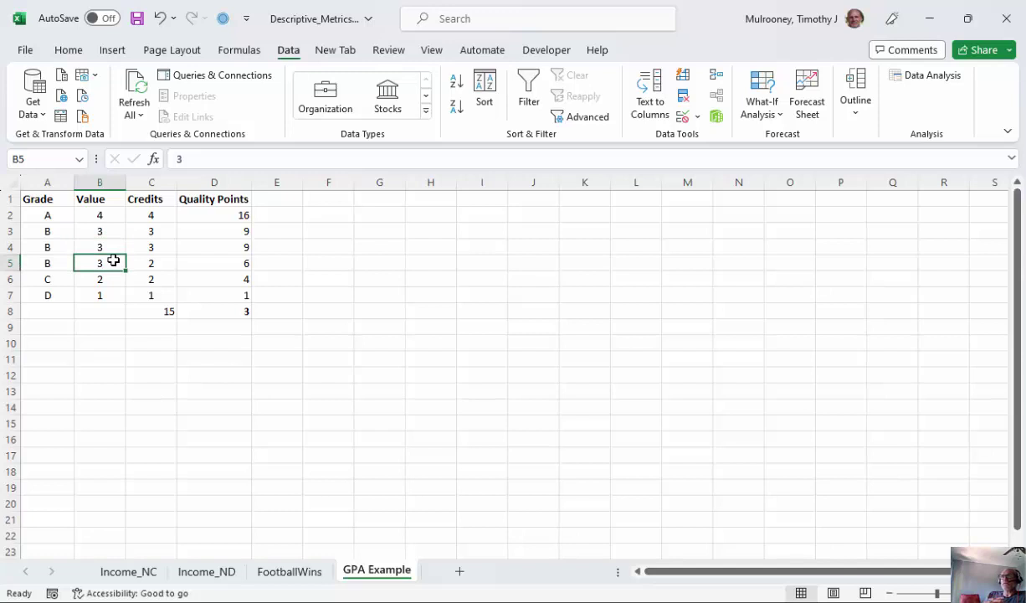
{"action": "left_click", "coordinate": [117, 232]}
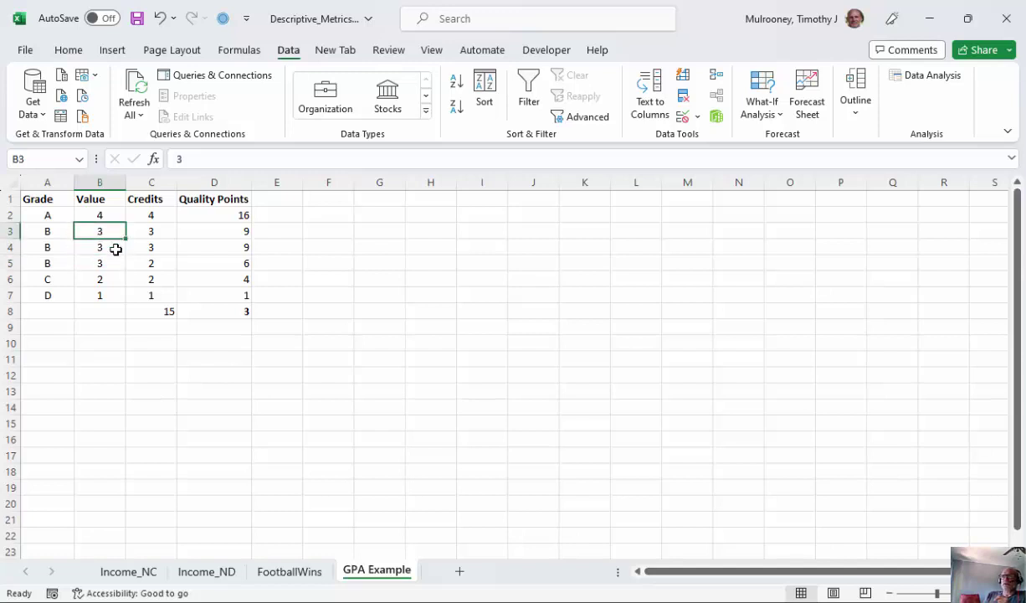
{"action": "left_click", "coordinate": [119, 247]}
{"action": "left_click", "coordinate": [158, 231]}
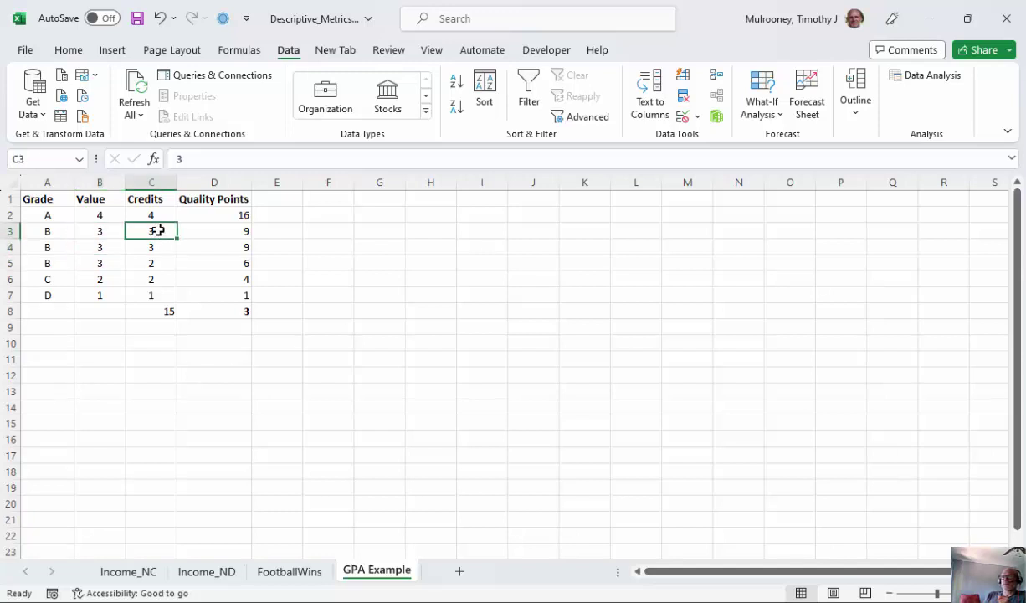
{"action": "left_click", "coordinate": [160, 213]}
{"action": "left_click", "coordinate": [155, 235]}
{"action": "left_click", "coordinate": [158, 249]}
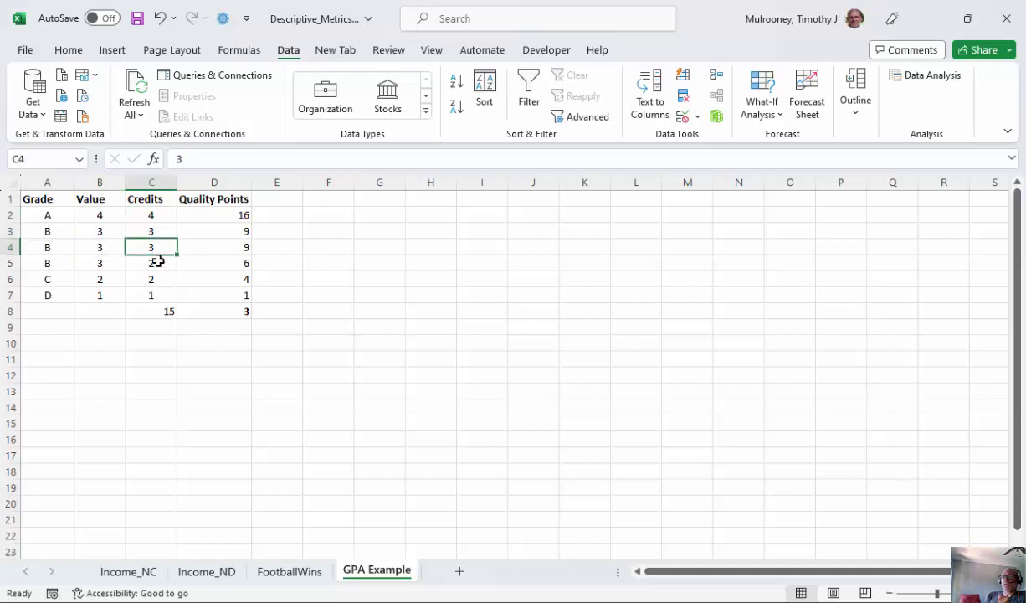
{"action": "left_click", "coordinate": [157, 263]}
{"action": "left_click", "coordinate": [157, 279]}
{"action": "left_click", "coordinate": [157, 295]}
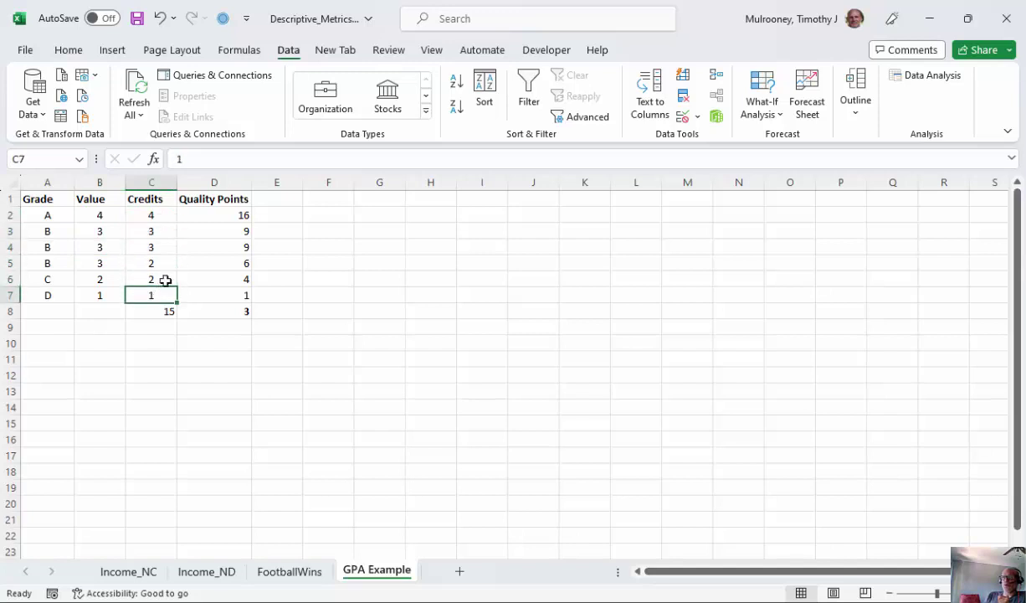
{"action": "left_click", "coordinate": [168, 213]}
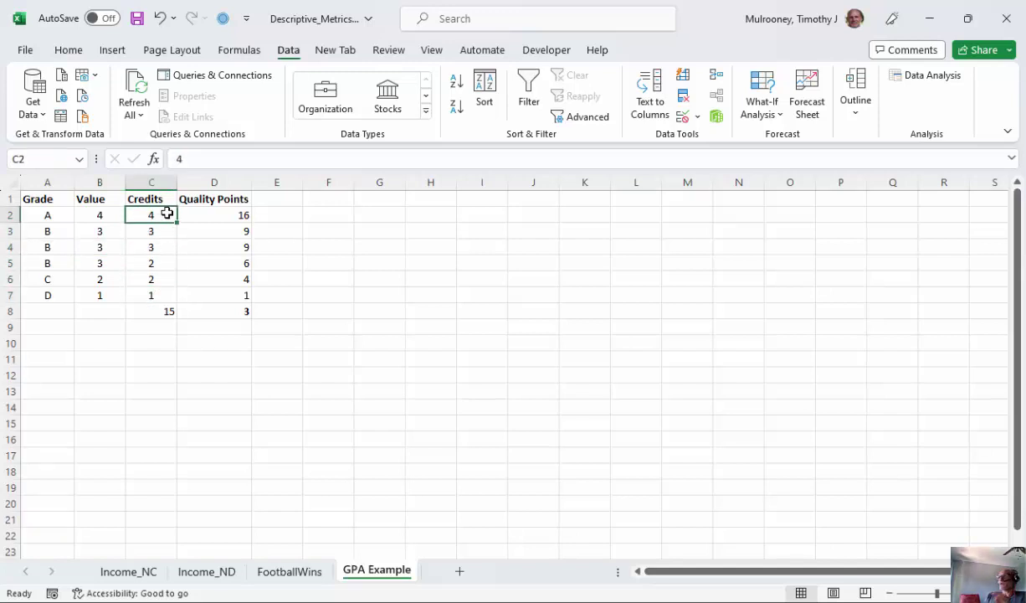
{"action": "left_click", "coordinate": [163, 232]}
{"action": "left_click", "coordinate": [161, 244]}
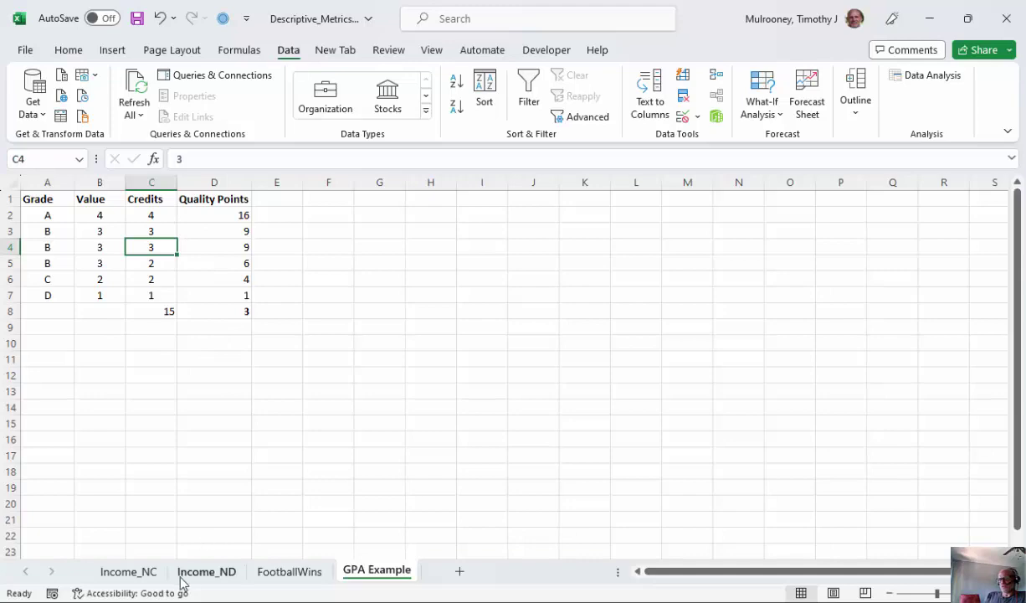
On Income_NC, widen column G and add a bold 'Quality Points' heading in G1
{"action": "left_click", "coordinate": [134, 573]}
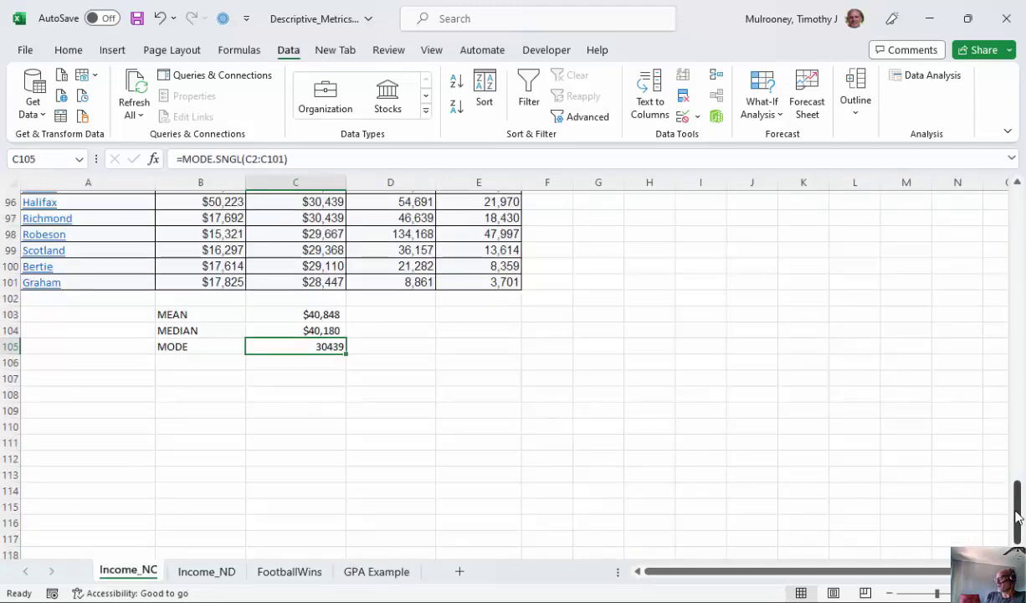
{"action": "left_click_drag", "start_coordinate": [1018, 517], "coordinate": [1002, 210]}
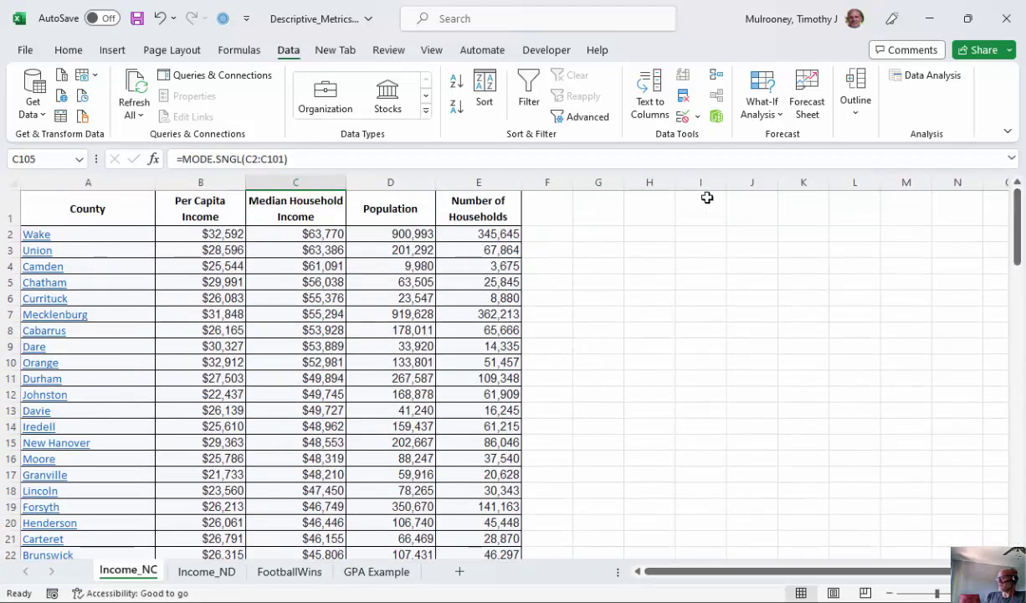
{"action": "left_click_drag", "start_coordinate": [624, 182], "coordinate": [704, 182]}
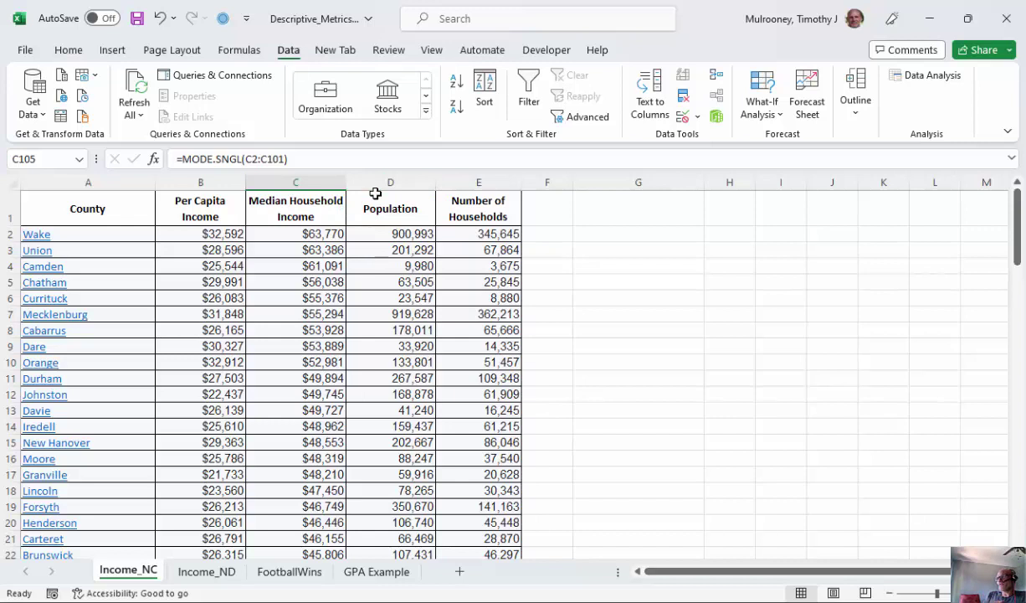
{"action": "left_click", "coordinate": [610, 203]}
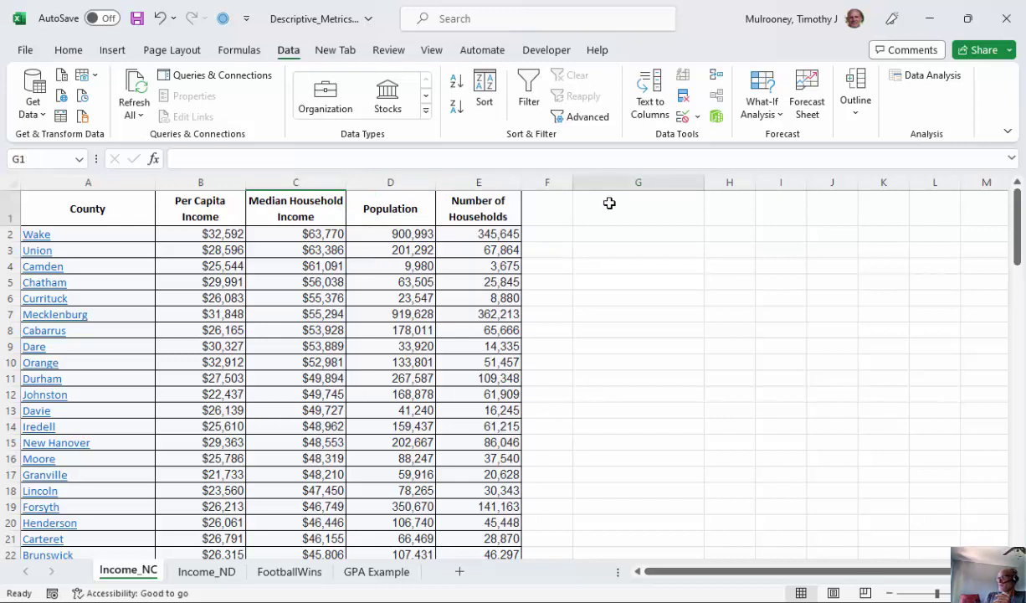
{"action": "type", "text": "Quality"}
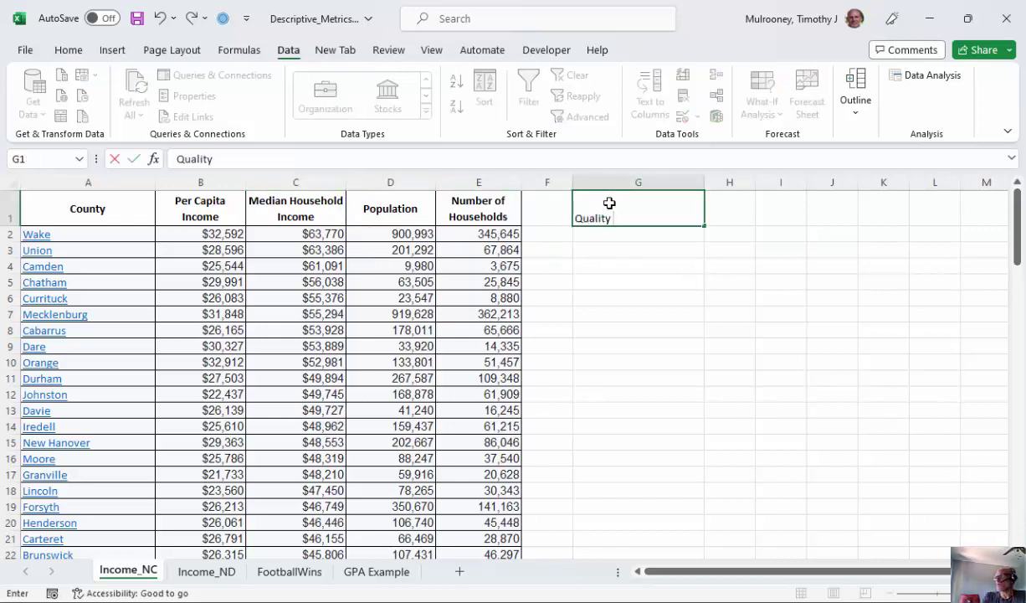
{"action": "type", "text": " Points"}
{"action": "key", "text": "Return"}
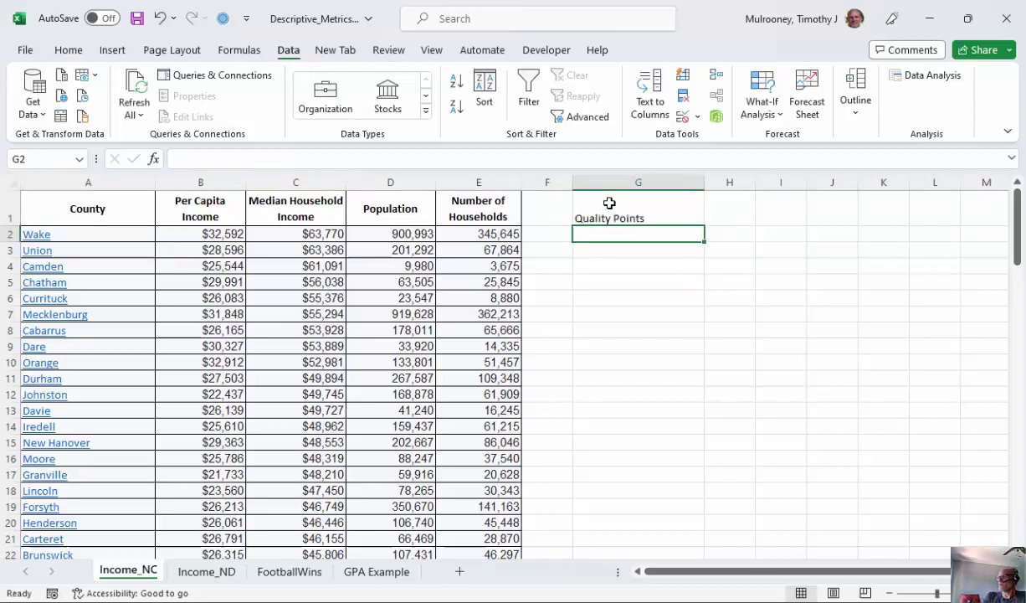
{"action": "left_click", "coordinate": [609, 203]}
{"action": "key", "text": "ctrl+b"}
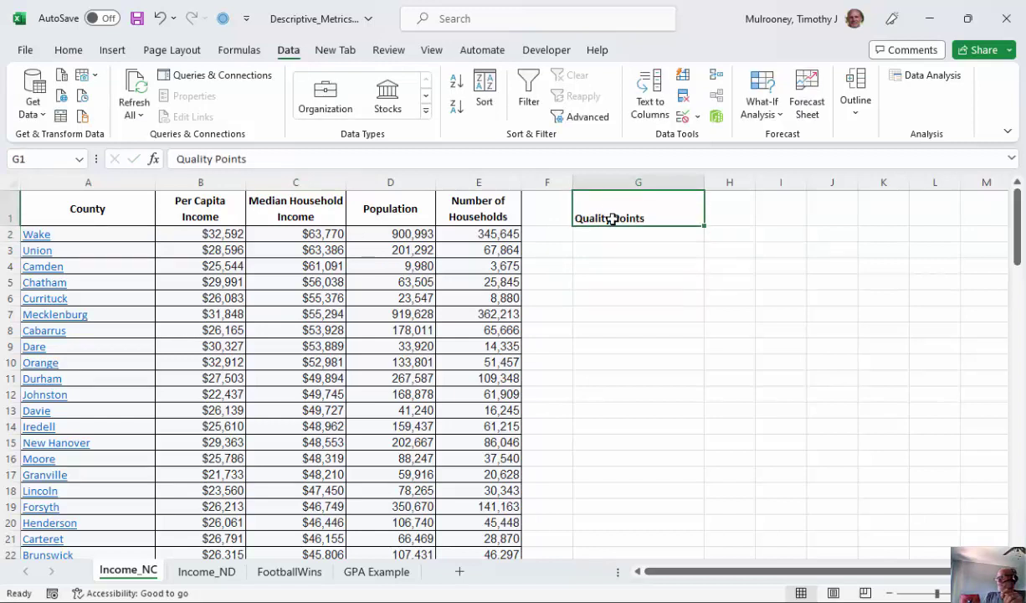
Enter =C2*D2 in G2 and fill it down to G101 for every county
{"action": "left_click", "coordinate": [609, 235]}
{"action": "left_click", "coordinate": [361, 157]}
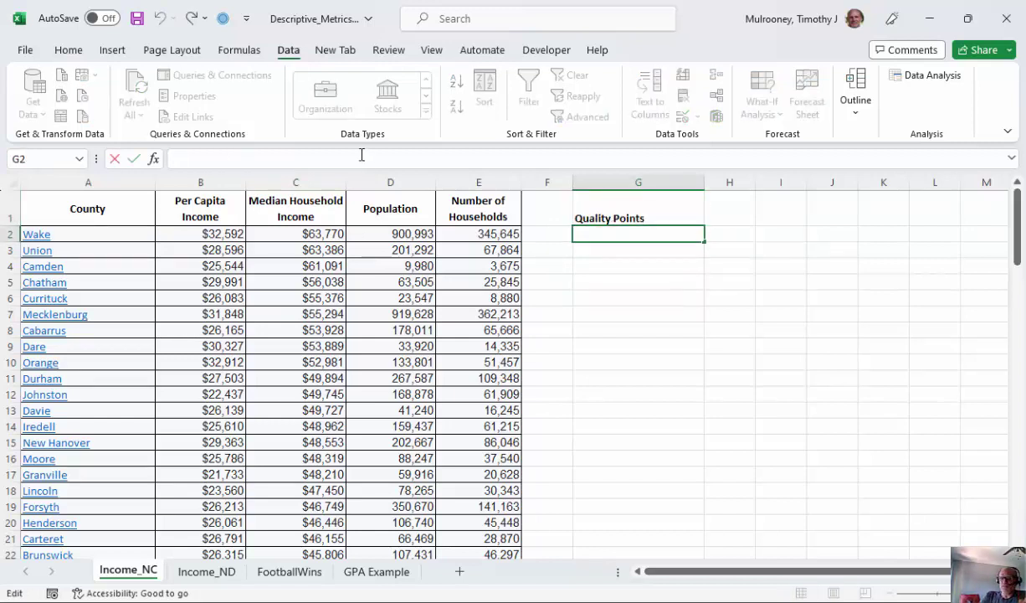
{"action": "type", "text": "="}
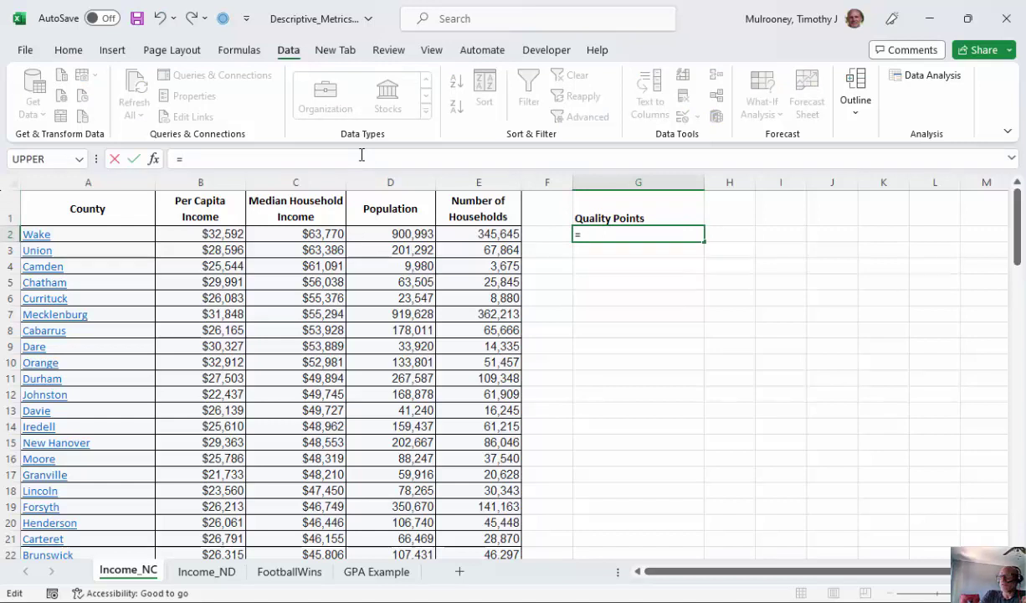
{"action": "left_click", "coordinate": [325, 233]}
{"action": "type", "text": "*"}
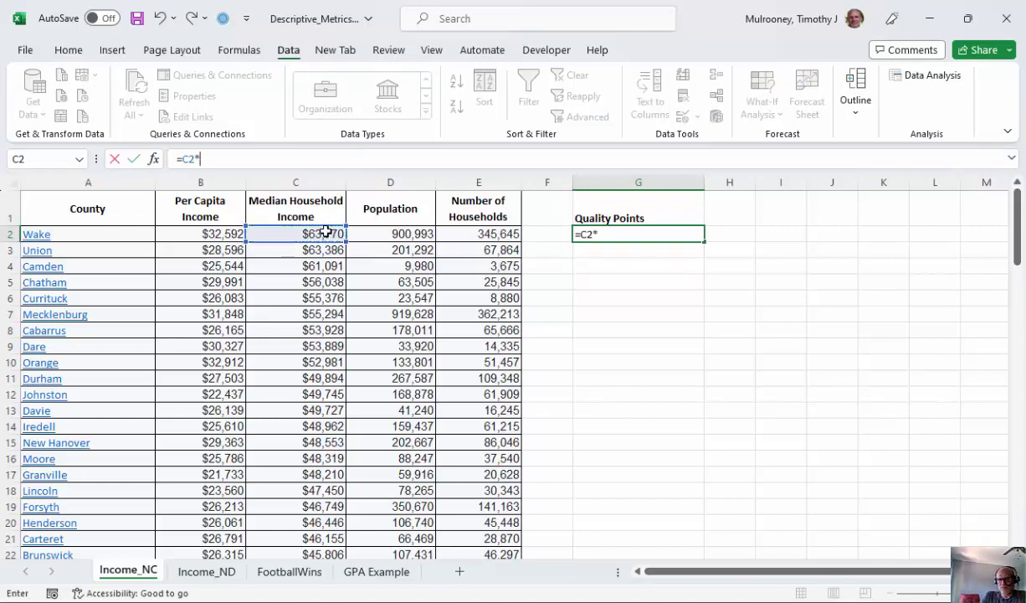
{"action": "left_click", "coordinate": [420, 233]}
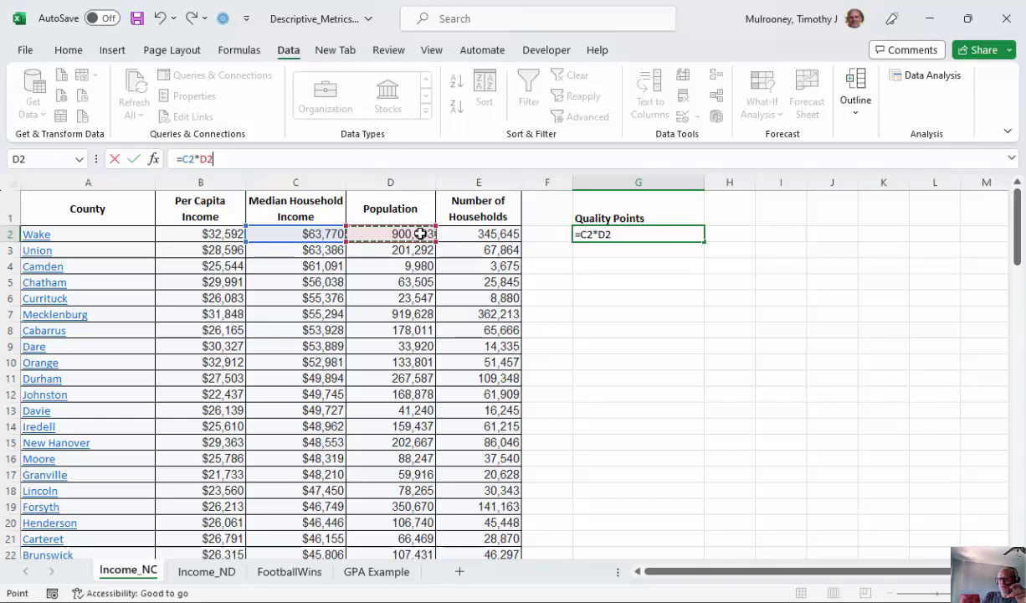
{"action": "key", "text": "Return"}
{"action": "key", "text": "Up"}
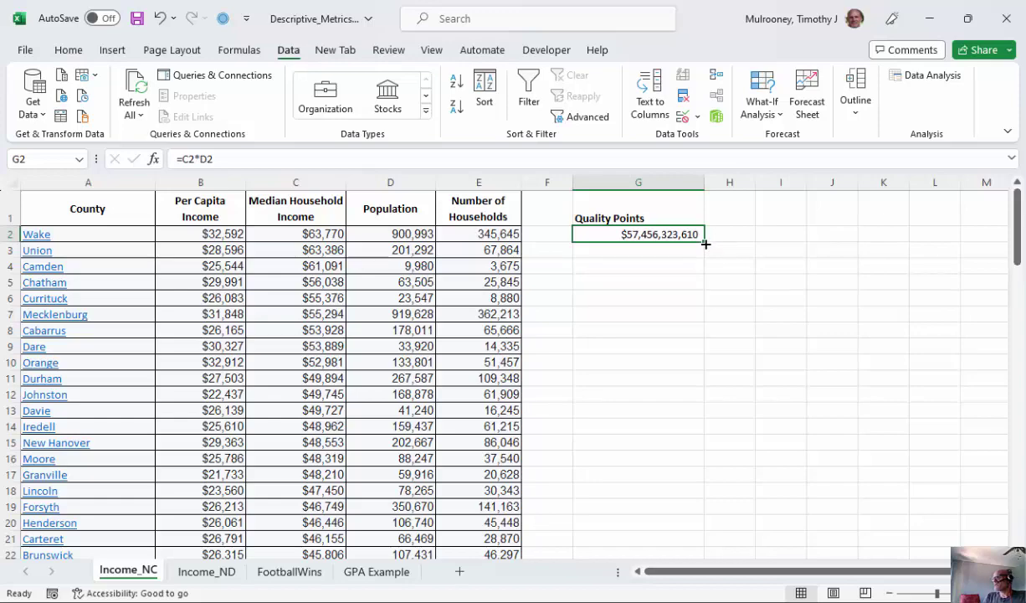
{"action": "left_click_drag", "start_coordinate": [706, 243], "coordinate": [693, 483]}
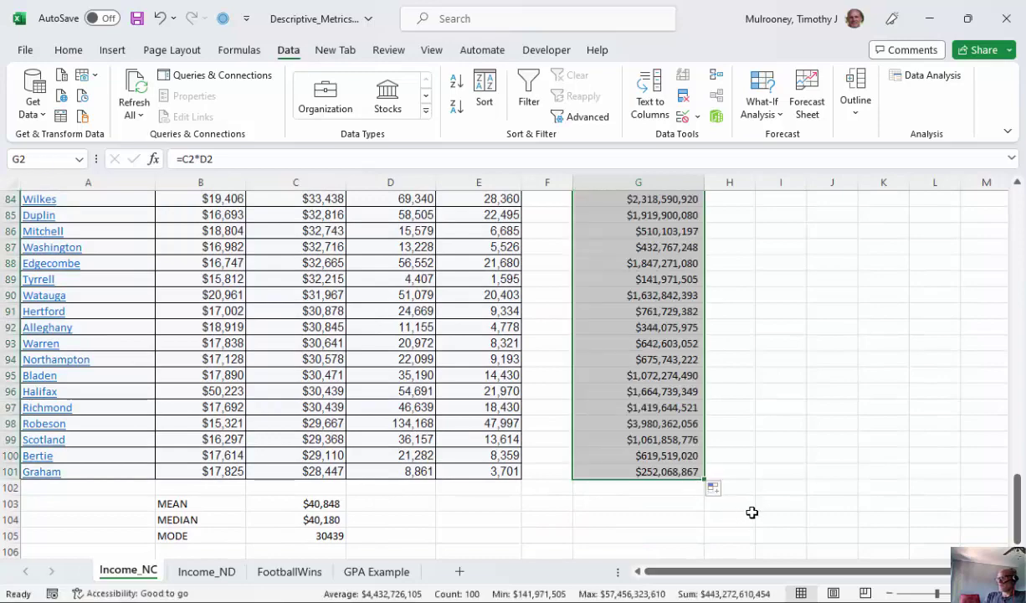
{"action": "left_click_drag", "start_coordinate": [1017, 510], "coordinate": [1017, 228]}
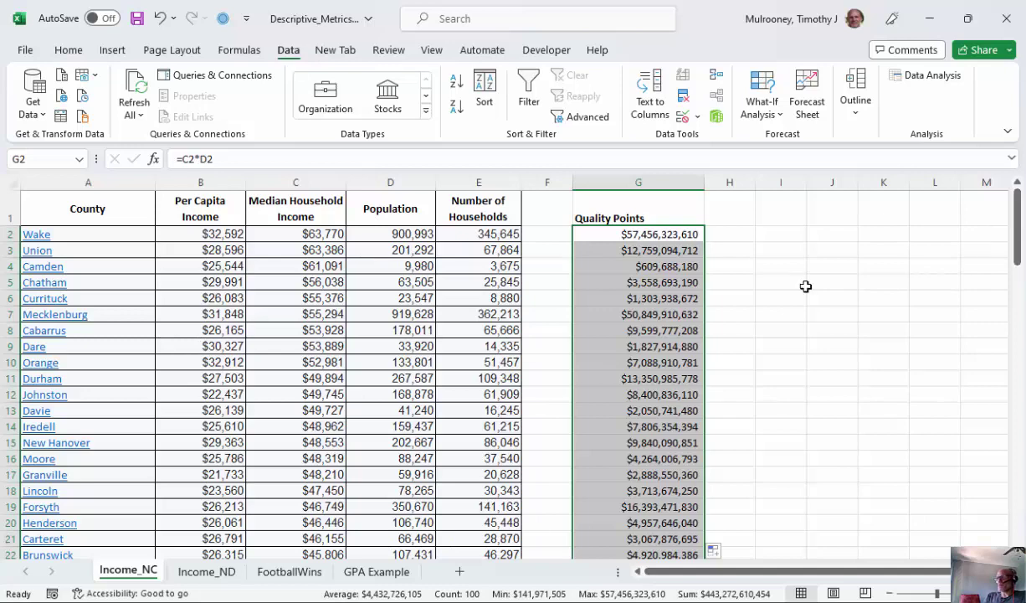
Point out Wake's median household income and population used in the Quality Points formula
{"action": "left_click", "coordinate": [299, 235]}
{"action": "left_click", "coordinate": [380, 233]}
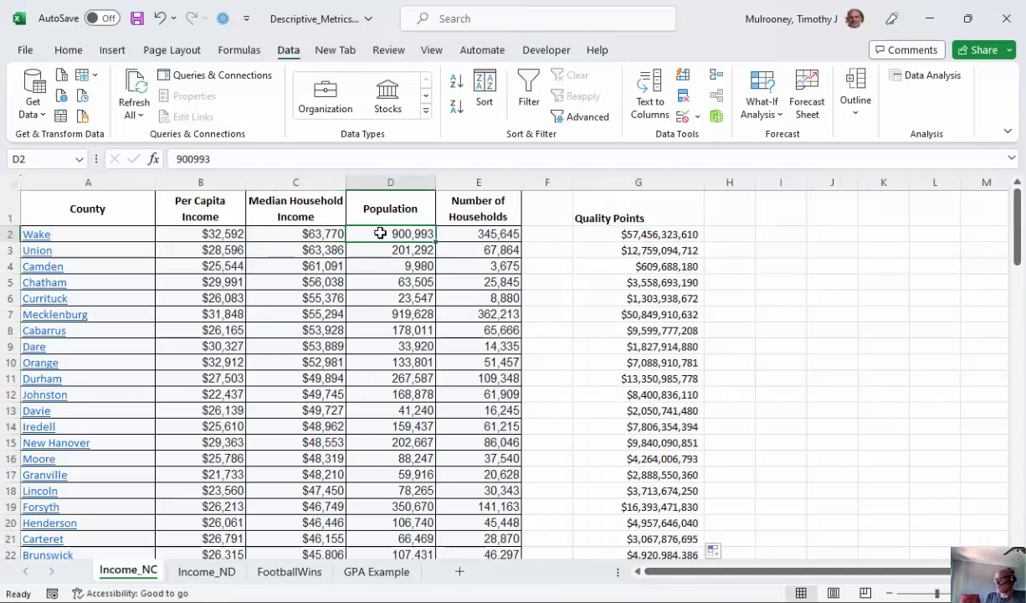
{"action": "left_click", "coordinate": [316, 234]}
{"action": "left_click", "coordinate": [380, 229]}
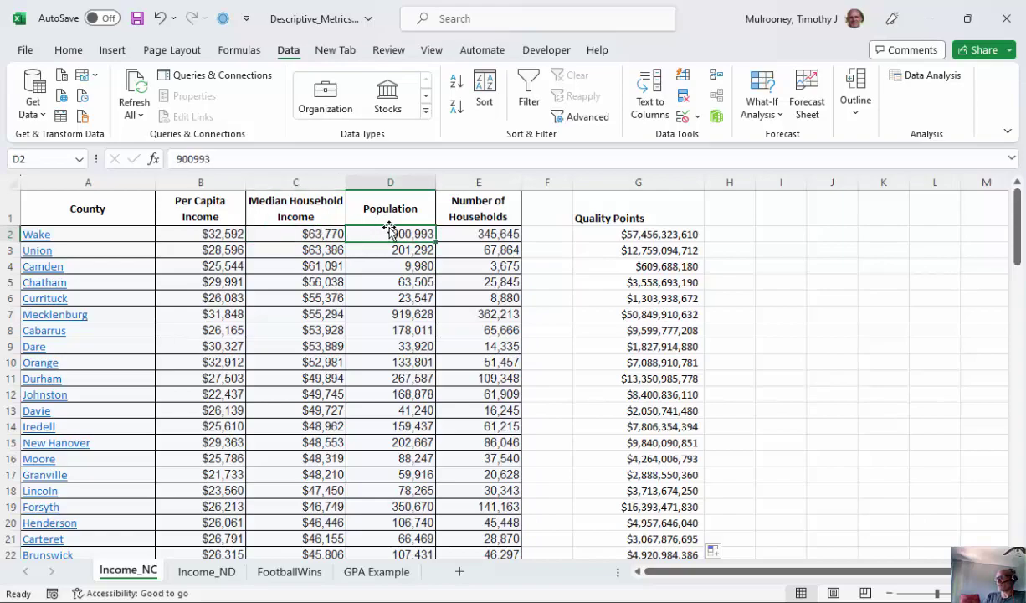
{"action": "left_click_drag", "start_coordinate": [1020, 232], "coordinate": [1009, 517]}
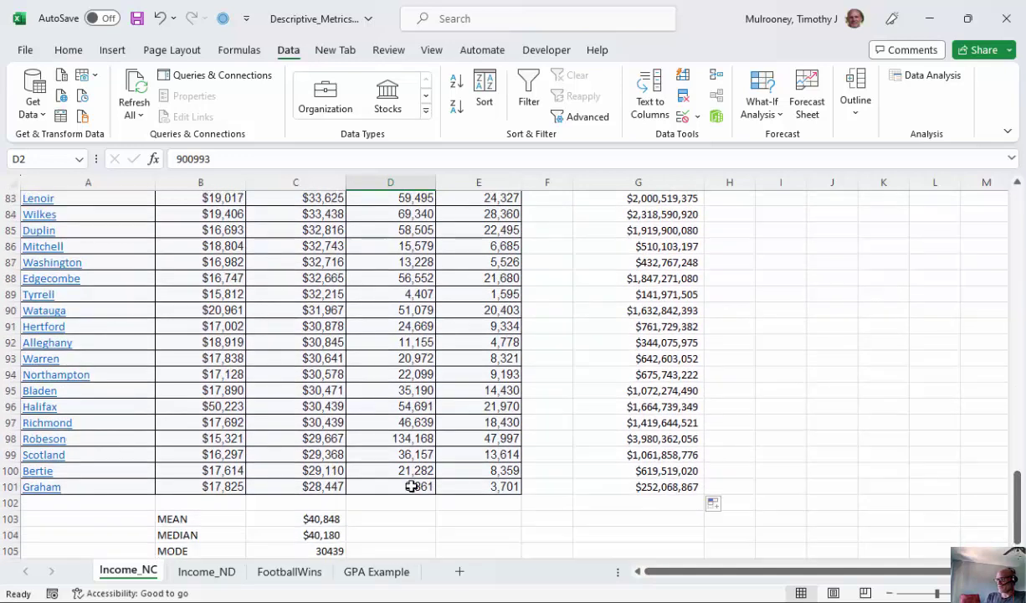
Widen column F and label cell F103 'WEIGHTED AVG'
{"action": "left_click", "coordinate": [542, 521]}
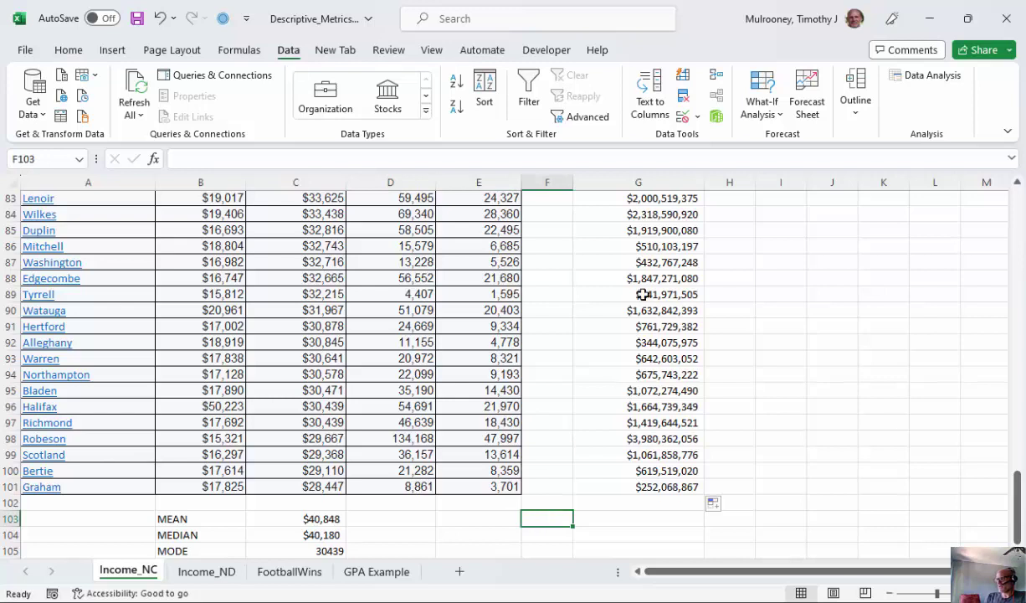
{"action": "left_click_drag", "start_coordinate": [573, 182], "coordinate": [620, 181]}
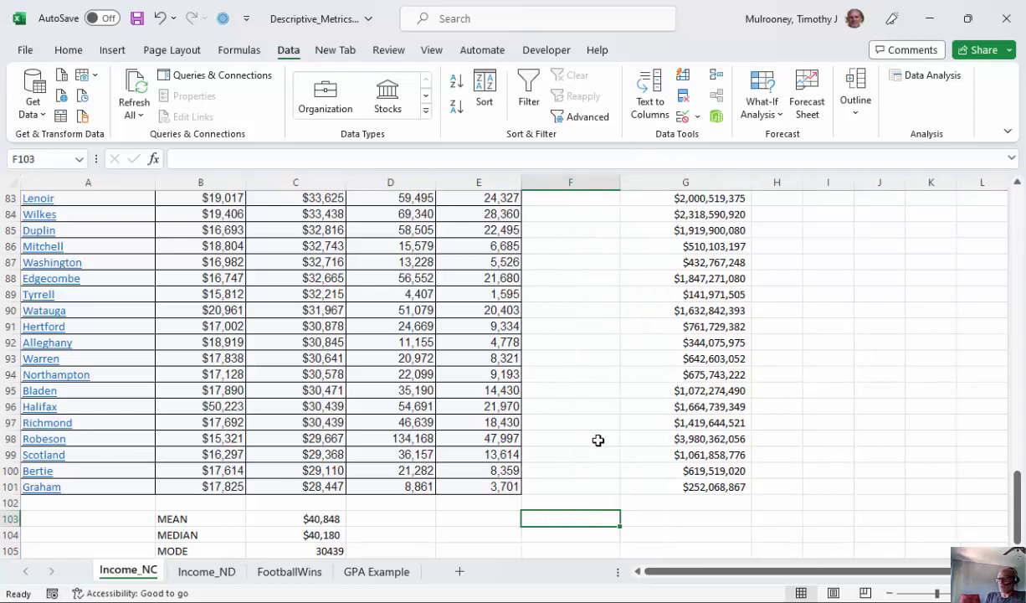
{"action": "type", "text": "WEIGHTED AVG"}
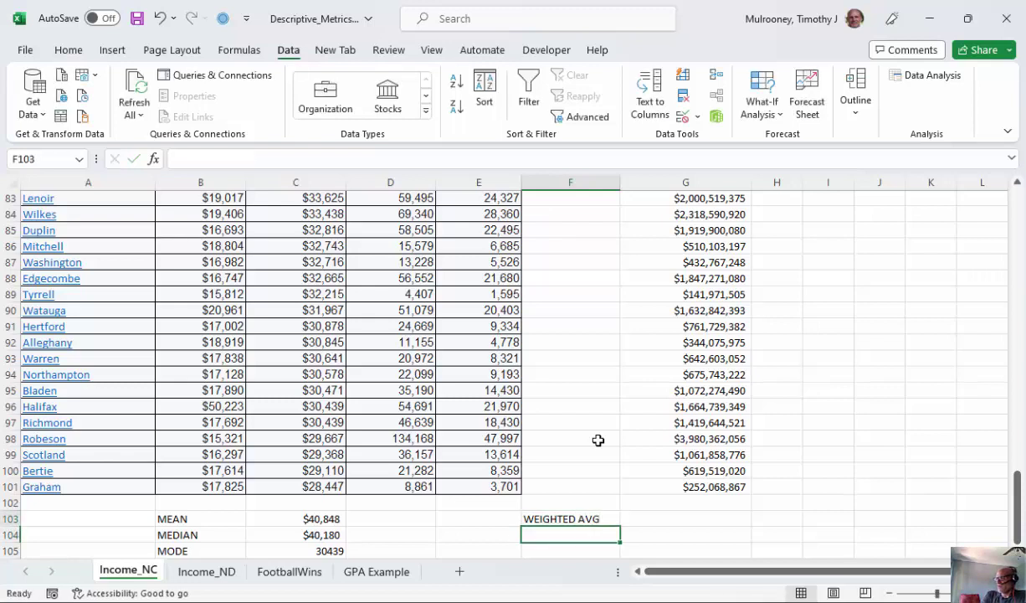
{"action": "key", "text": "Tab"}
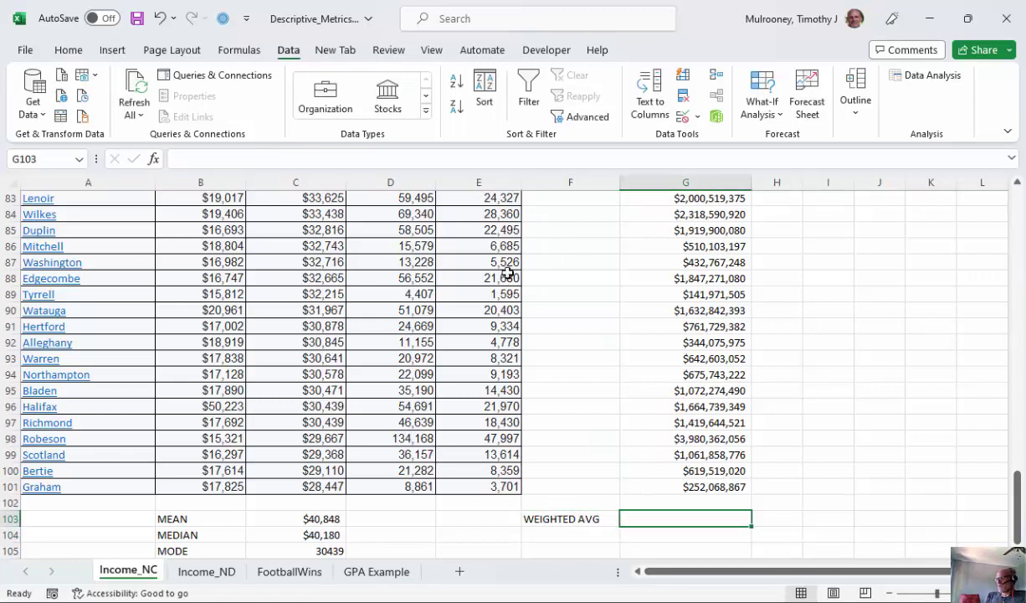
Enter =SUM(G2:G101)/SUM(D2:D101) in G103, showing $46,486.64 as the population-weighted income
{"action": "left_click", "coordinate": [271, 157]}
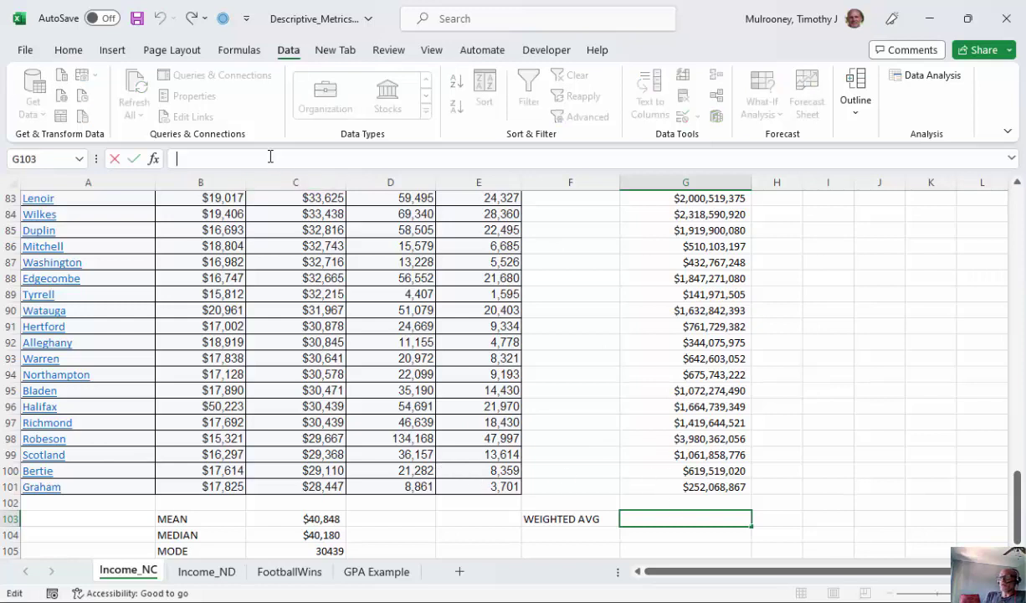
{"action": "type", "text": "=sum("}
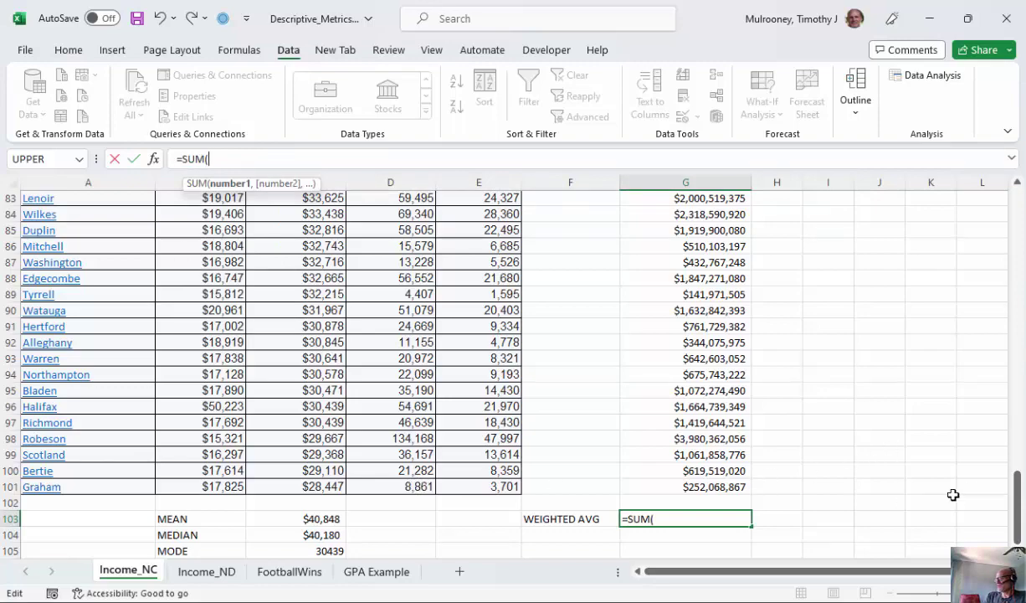
{"action": "left_click_drag", "start_coordinate": [1017, 482], "coordinate": [1015, 209]}
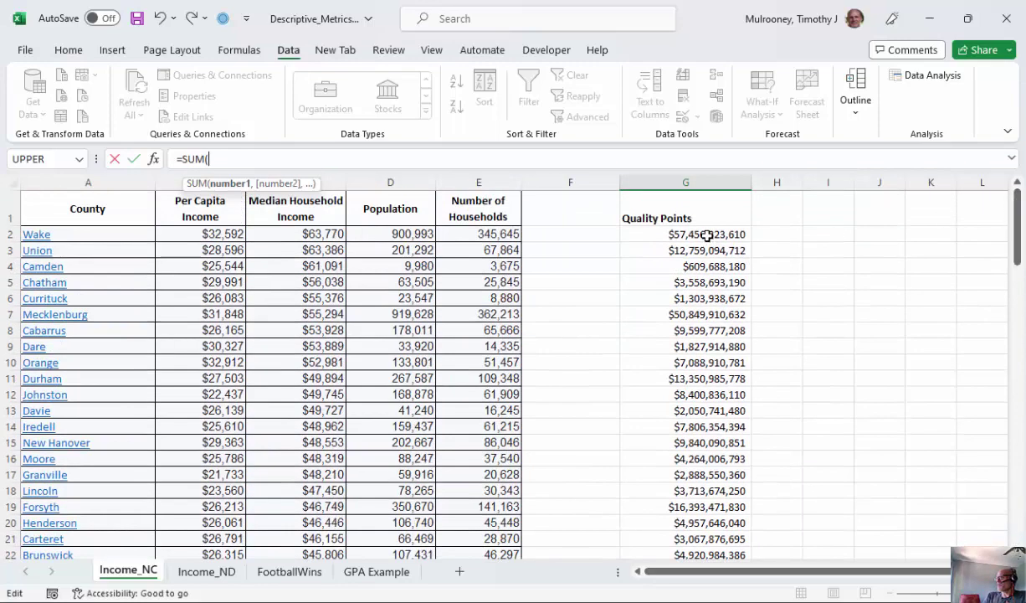
{"action": "left_click_drag", "start_coordinate": [722, 170], "coordinate": [720, 519]}
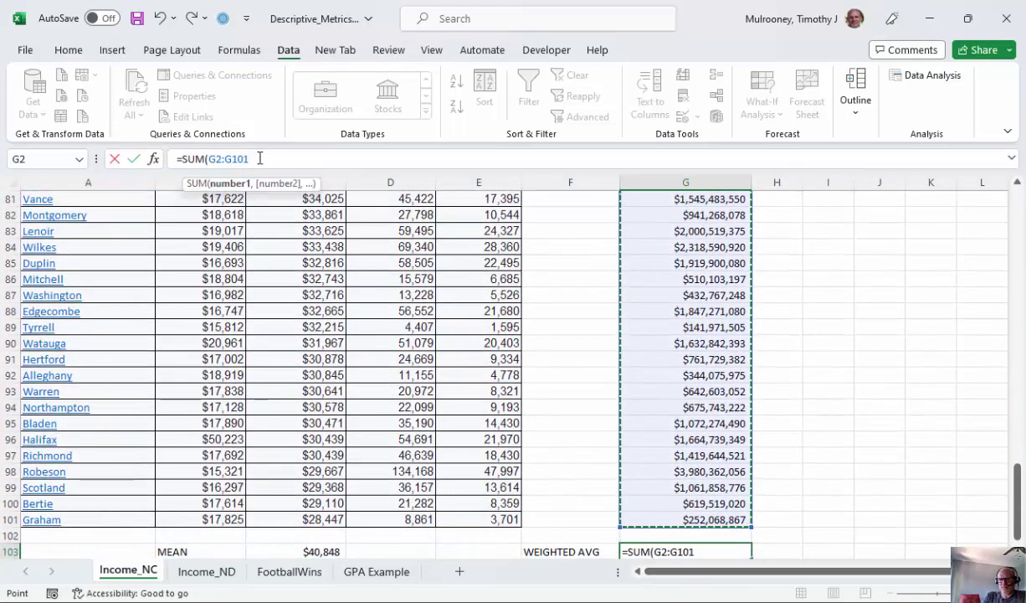
{"action": "type", "text": ")/SUM("}
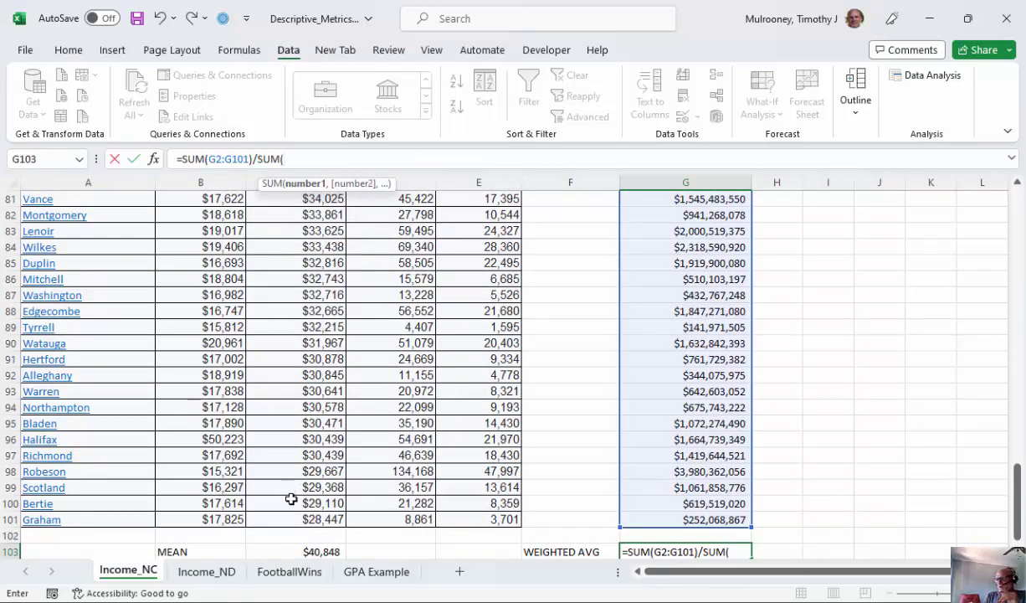
{"action": "left_click_drag", "start_coordinate": [390, 519], "coordinate": [351, 222]}
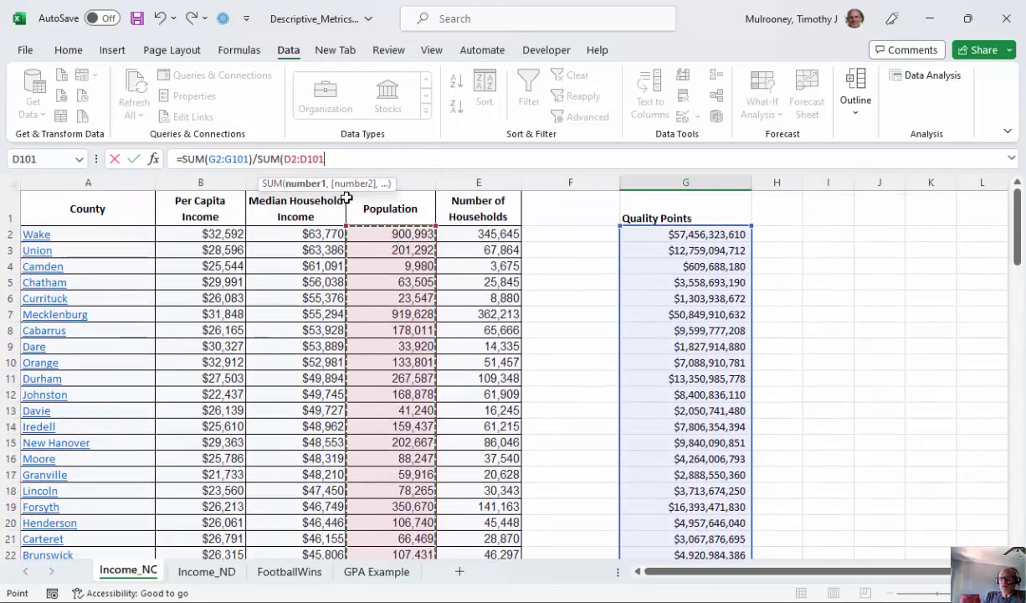
{"action": "type", "text": ")"}
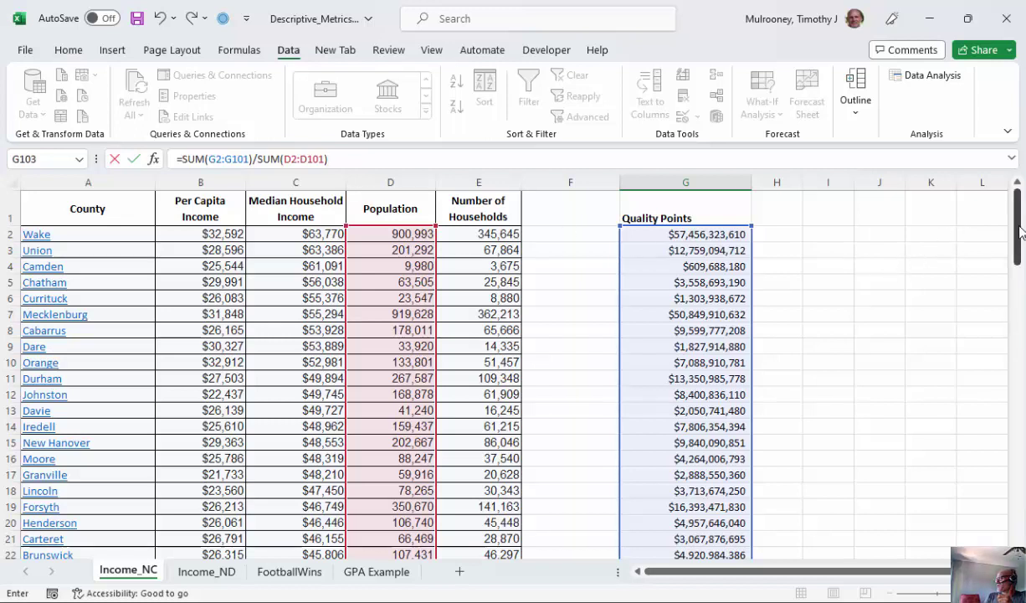
{"action": "left_click_drag", "start_coordinate": [1020, 232], "coordinate": [964, 528]}
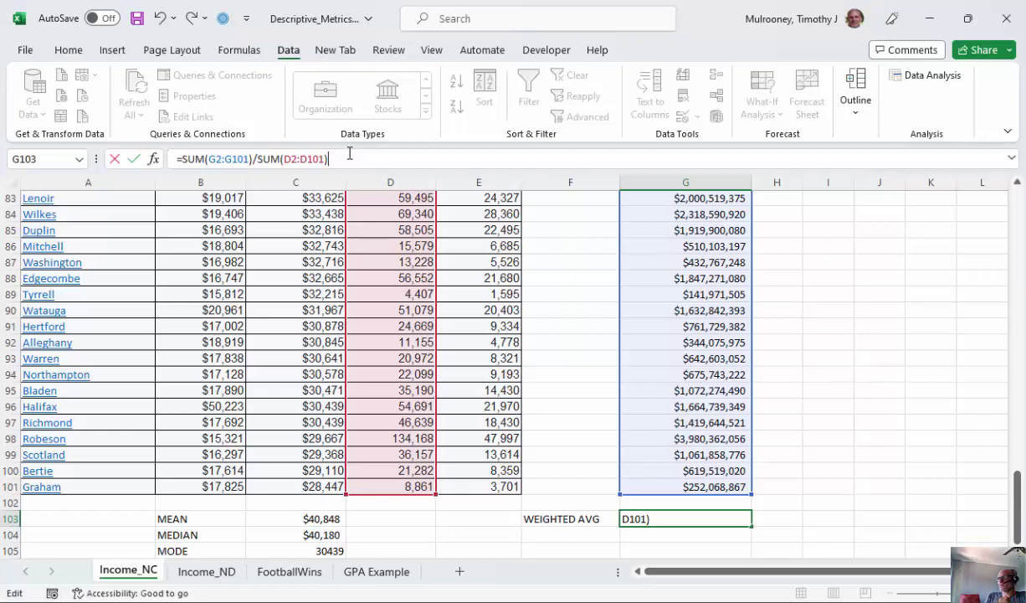
{"action": "key", "text": "Return"}
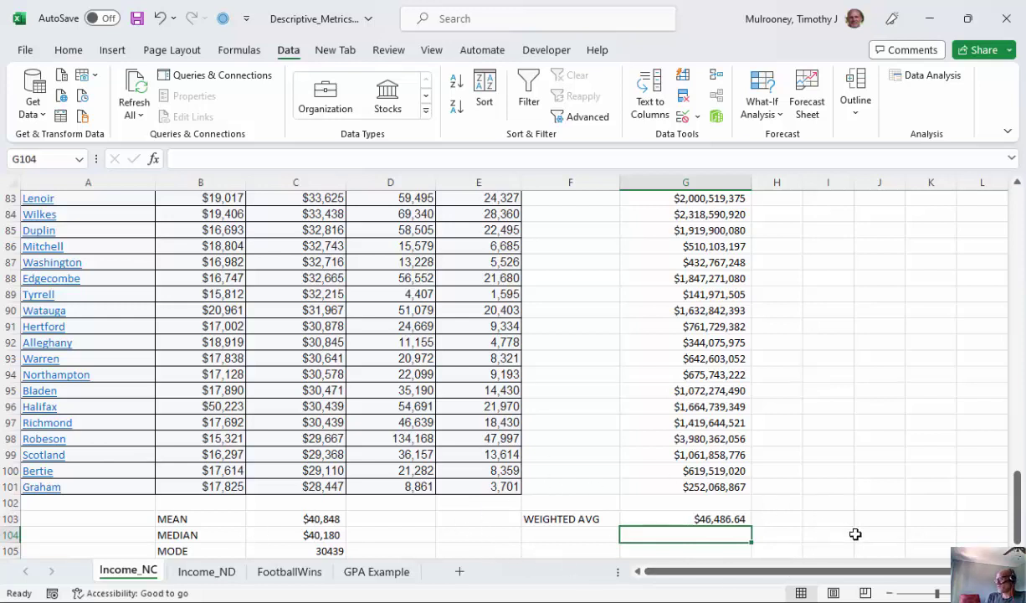
{"action": "left_click_drag", "start_coordinate": [1015, 502], "coordinate": [1004, 223]}
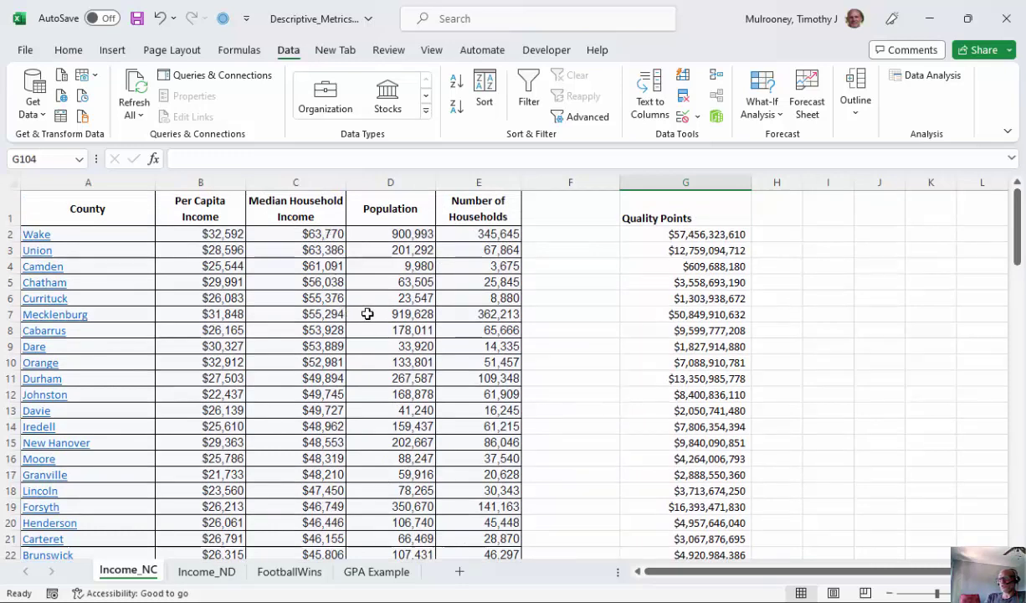
{"action": "left_click_drag", "start_coordinate": [402, 232], "coordinate": [431, 524]}
{"action": "mouse_move", "coordinate": [656, 602]}
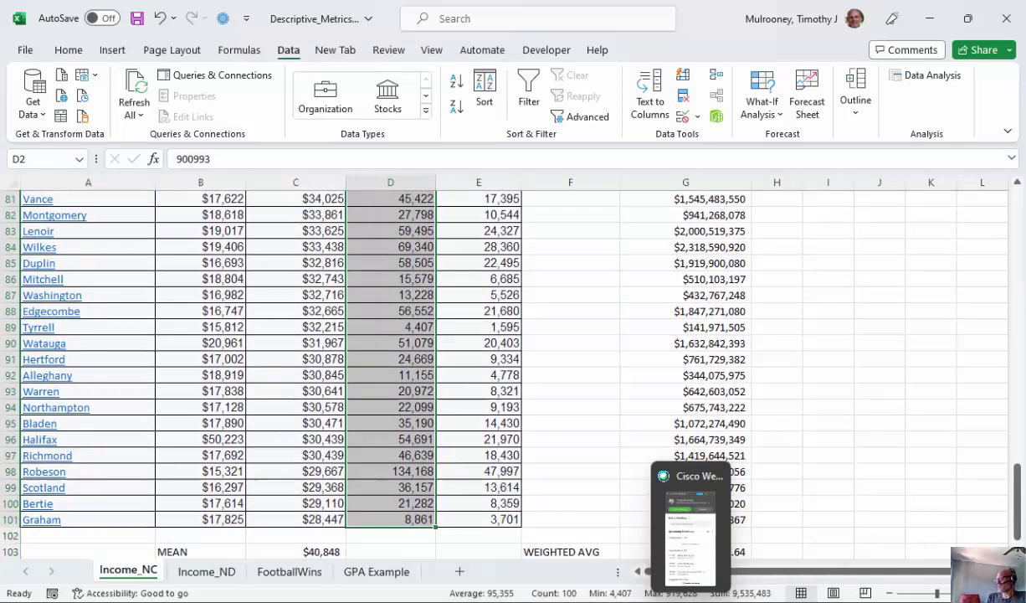
{"action": "left_click_drag", "start_coordinate": [1017, 505], "coordinate": [971, 202]}
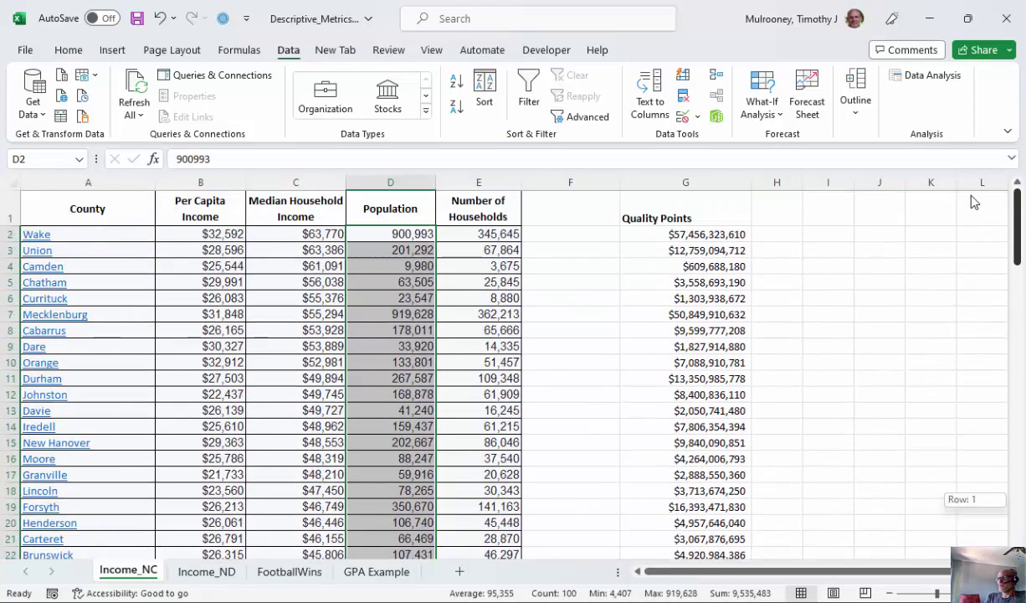
{"action": "left_click", "coordinate": [392, 237]}
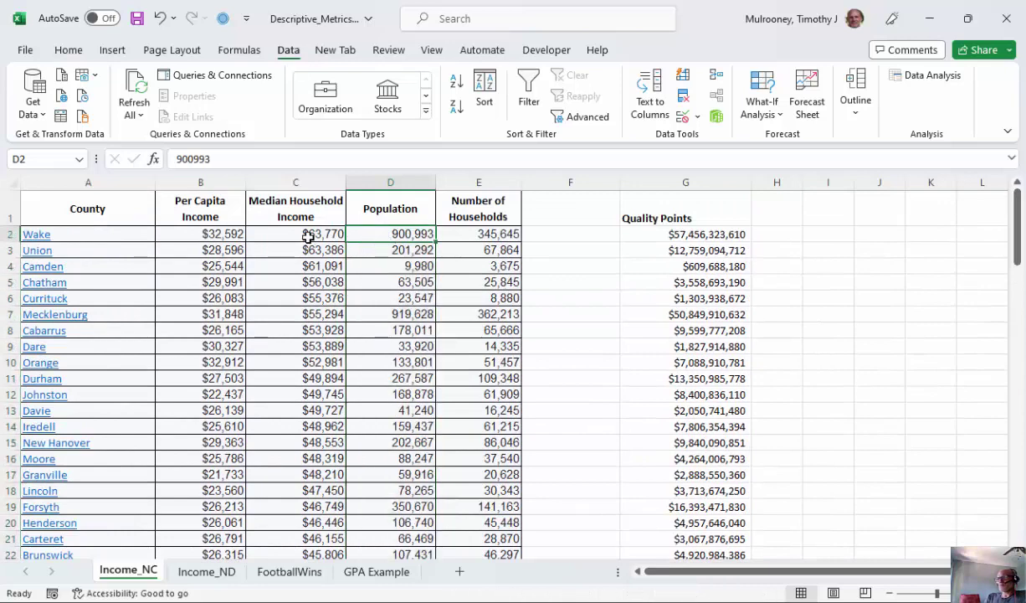
{"action": "left_click", "coordinate": [305, 235]}
{"action": "left_click", "coordinate": [383, 236]}
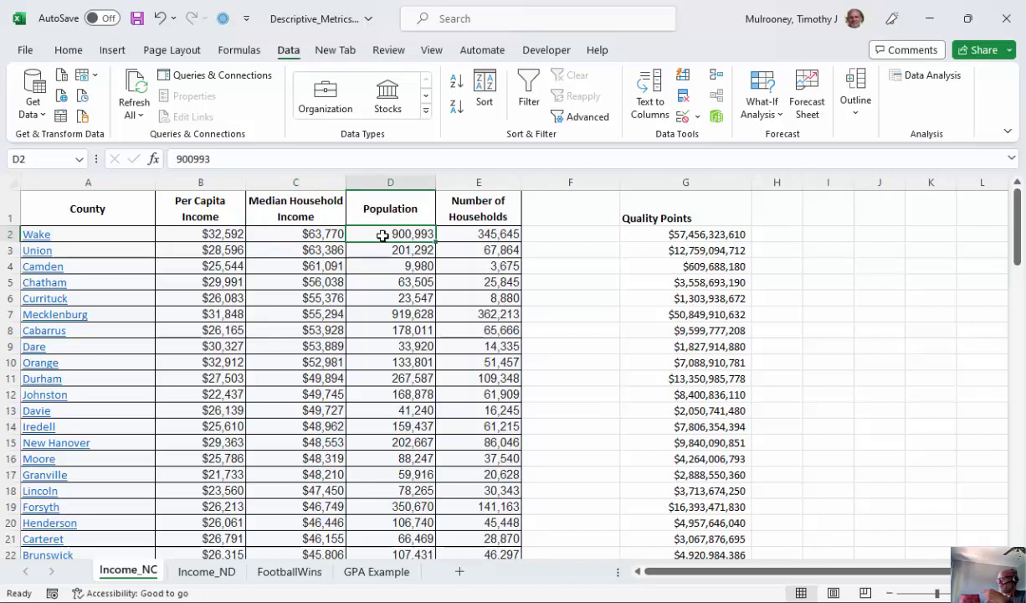
{"action": "left_click", "coordinate": [396, 317]}
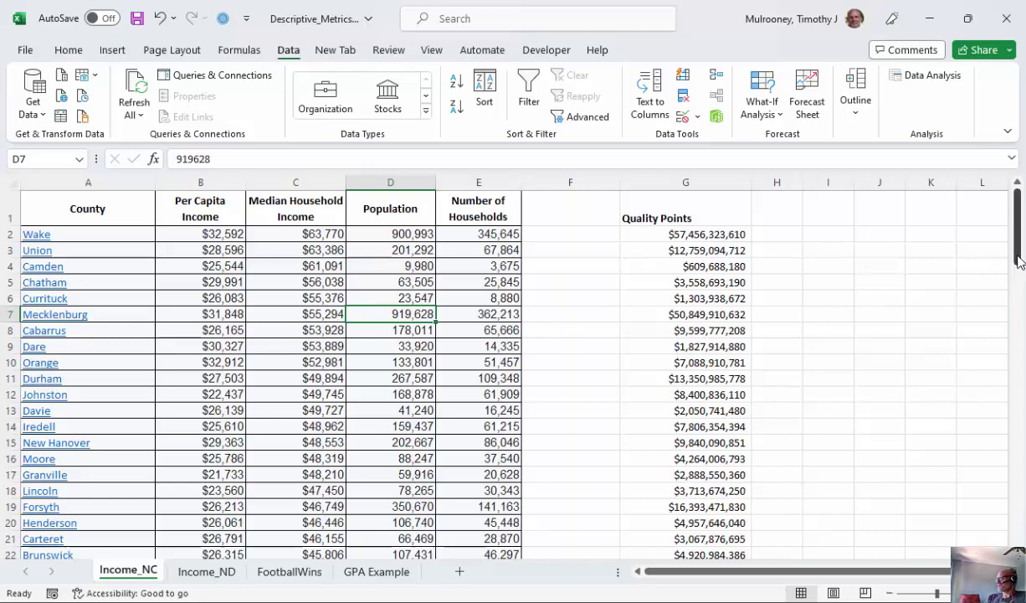
{"action": "scroll", "coordinate": [976, 252], "scroll_direction": "down", "scroll_amount": 20}
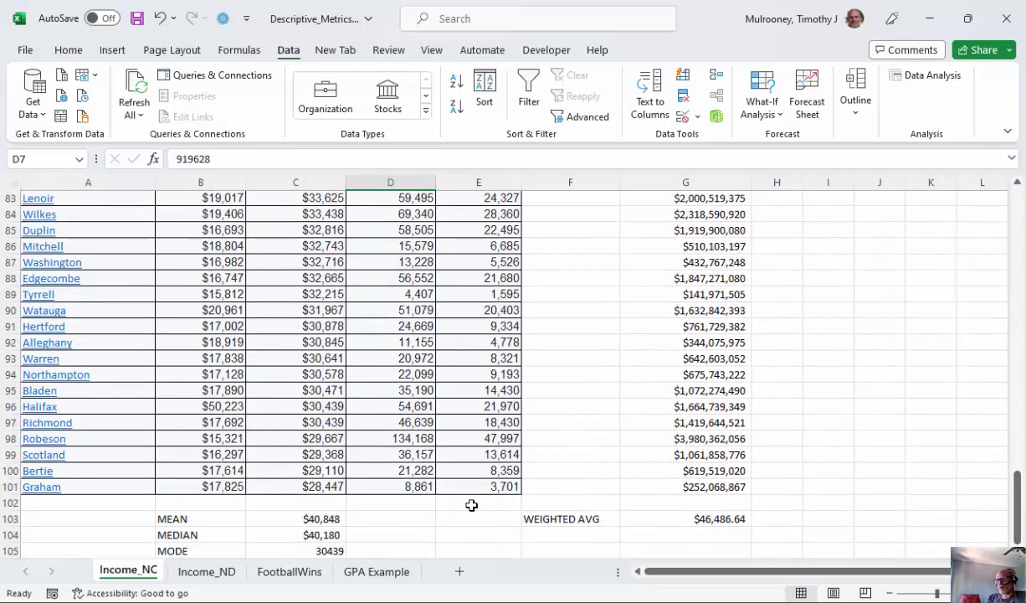
{"action": "left_click", "coordinate": [415, 484]}
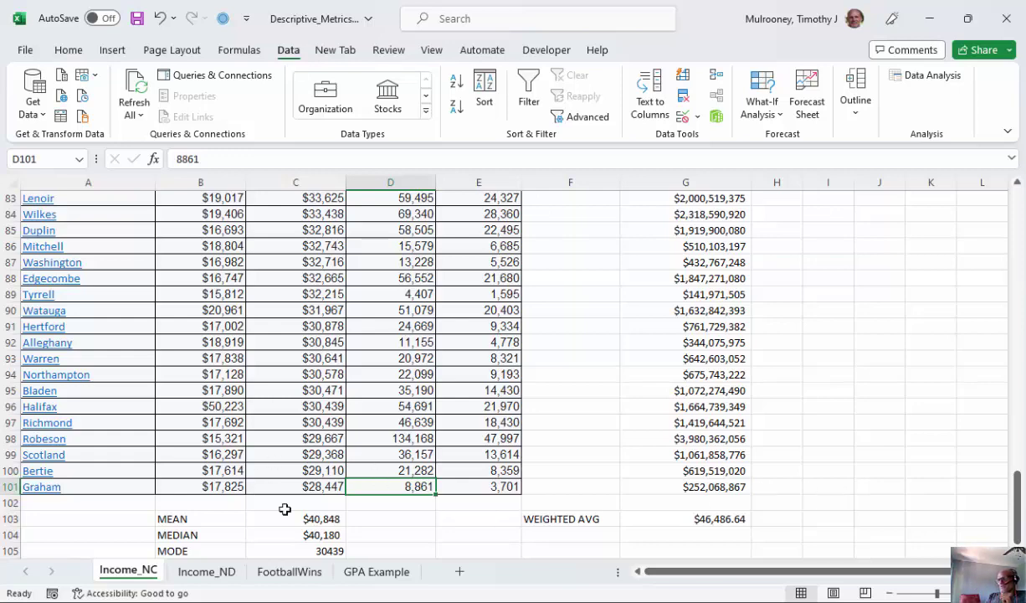
Review the MEAN, MEDIAN, MODE and weighted average formulas on Income_NC, then return to GPA Example
{"action": "left_click", "coordinate": [378, 570]}
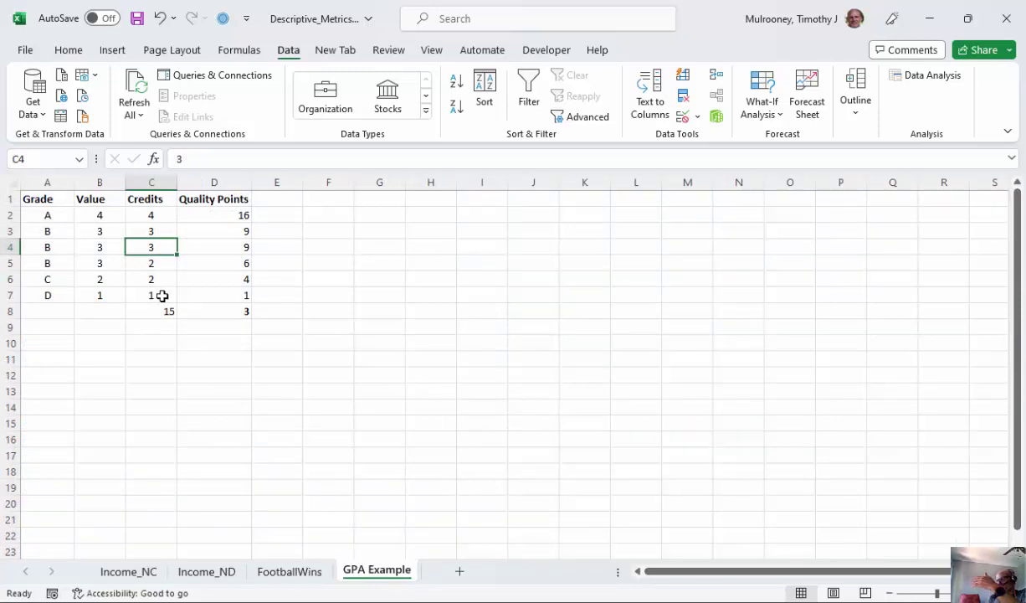
{"action": "left_click", "coordinate": [134, 572]}
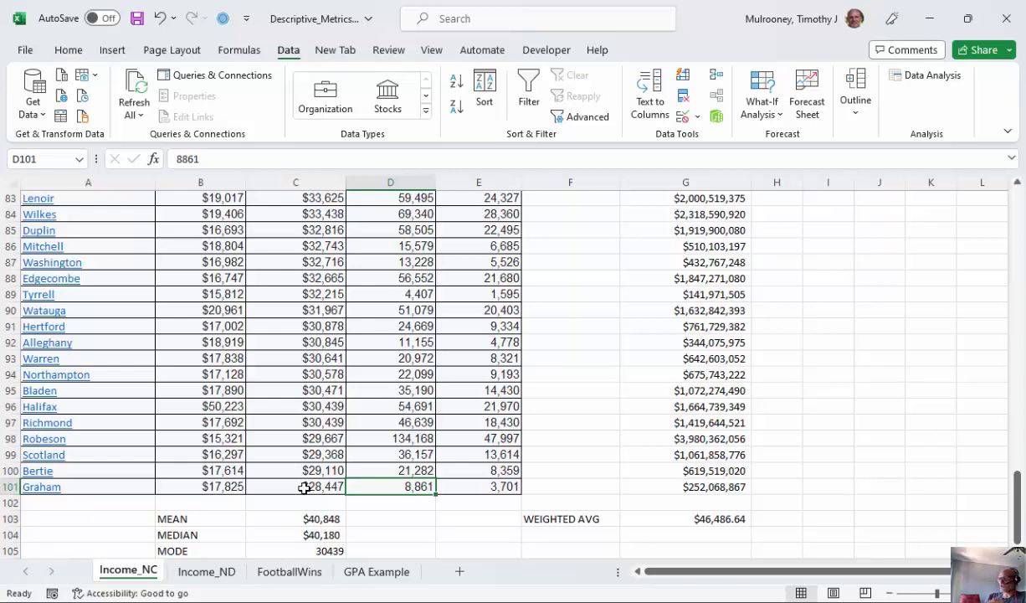
{"action": "left_click_drag", "start_coordinate": [1017, 489], "coordinate": [1017, 494]}
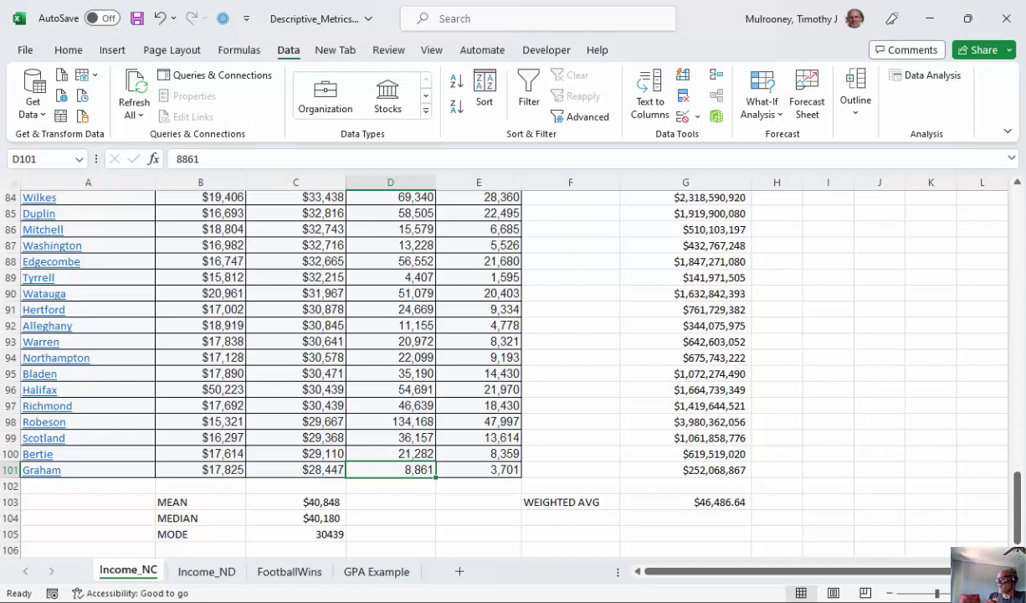
{"action": "mouse_move", "coordinate": [797, 599]}
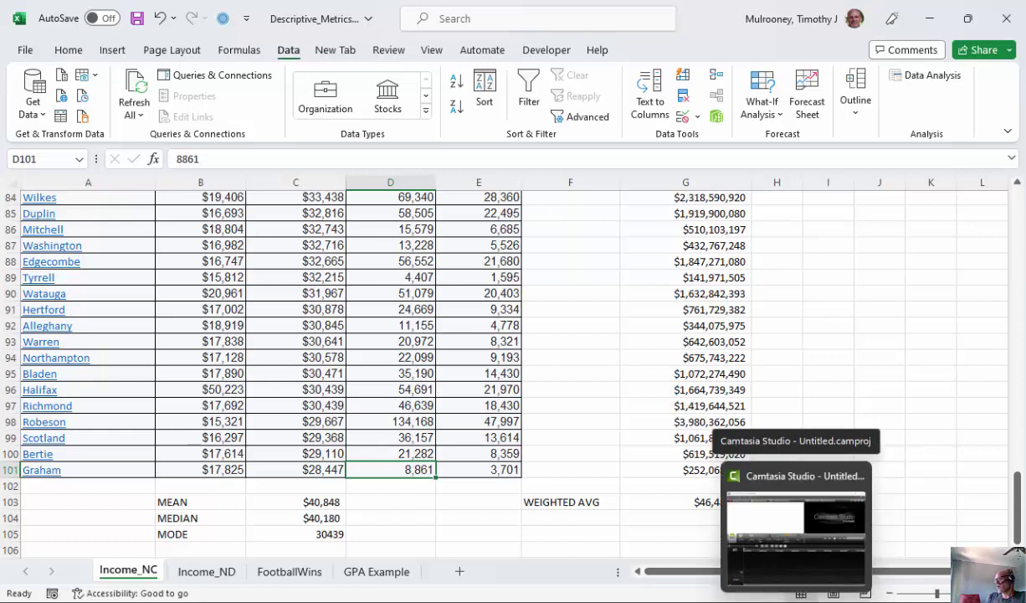
{"action": "left_click", "coordinate": [322, 504]}
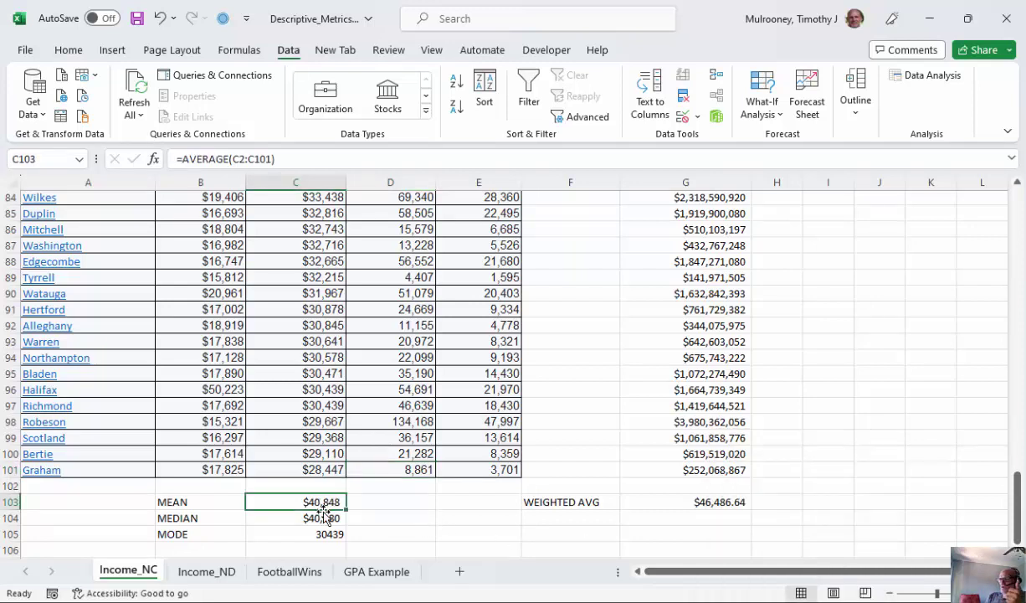
{"action": "left_click", "coordinate": [325, 518]}
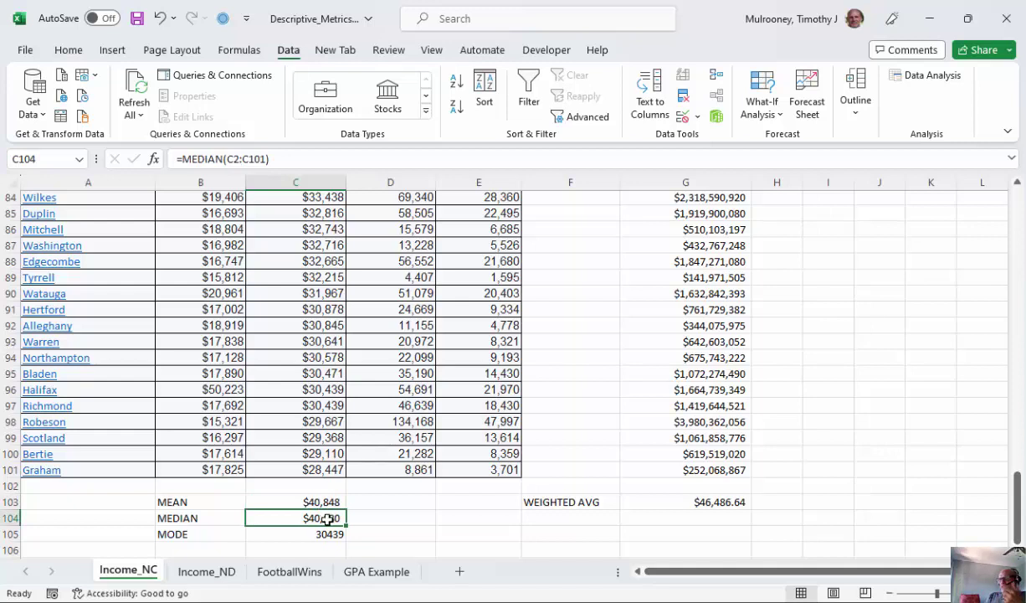
{"action": "left_click", "coordinate": [334, 536]}
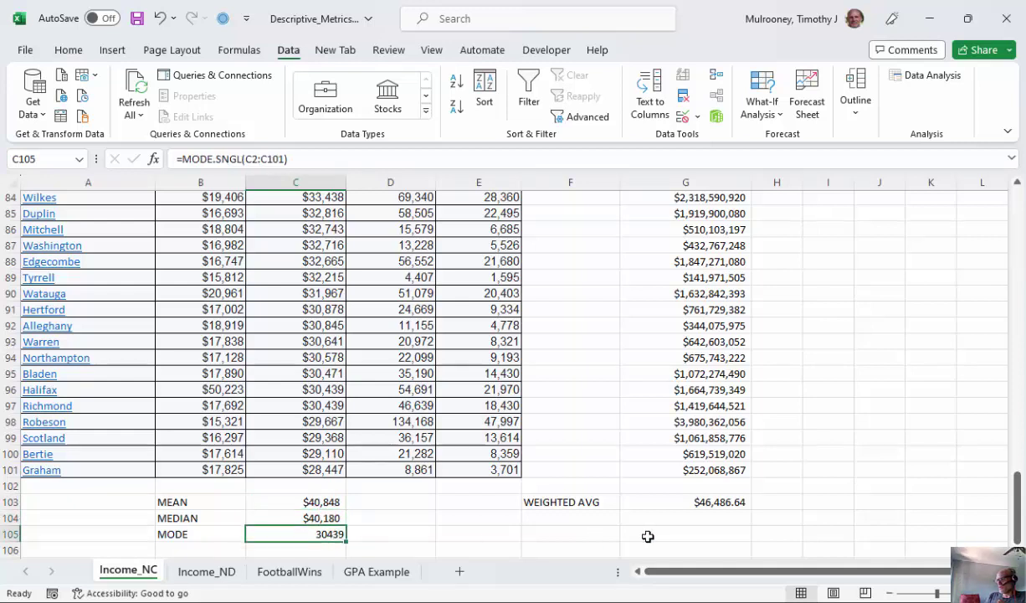
{"action": "left_click", "coordinate": [739, 502]}
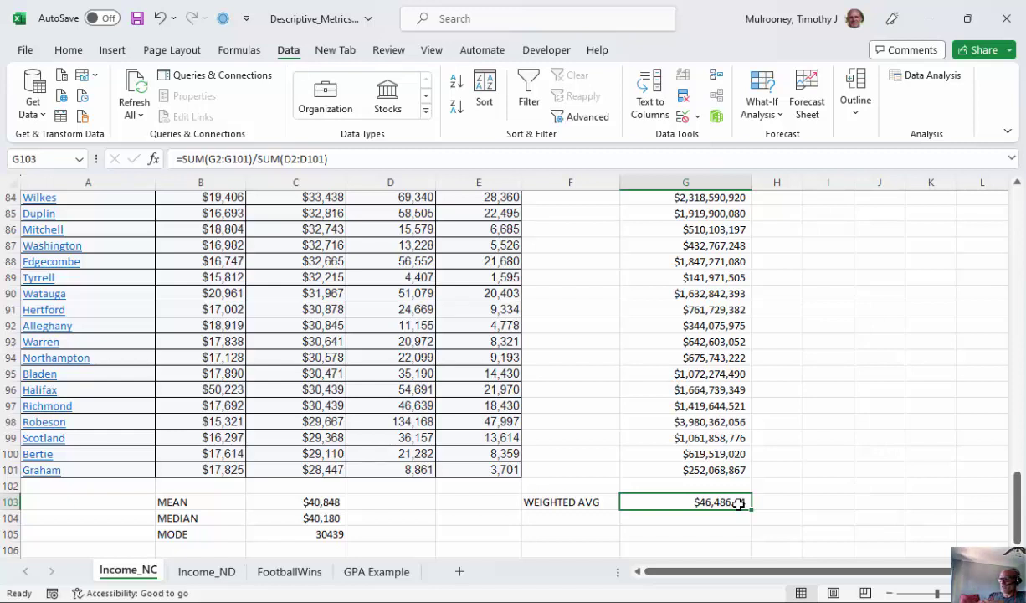
{"action": "left_click", "coordinate": [377, 571]}
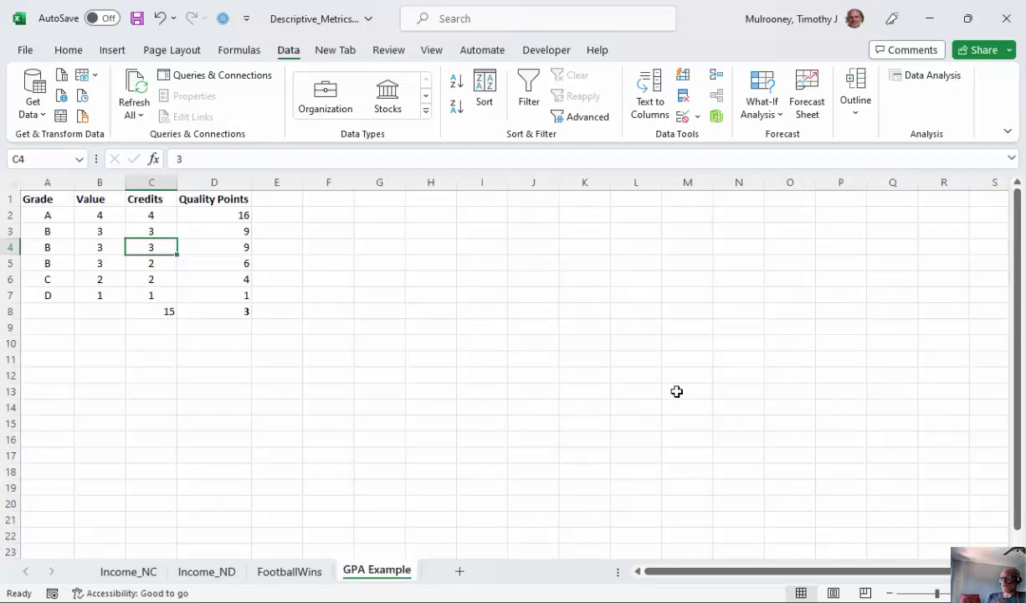